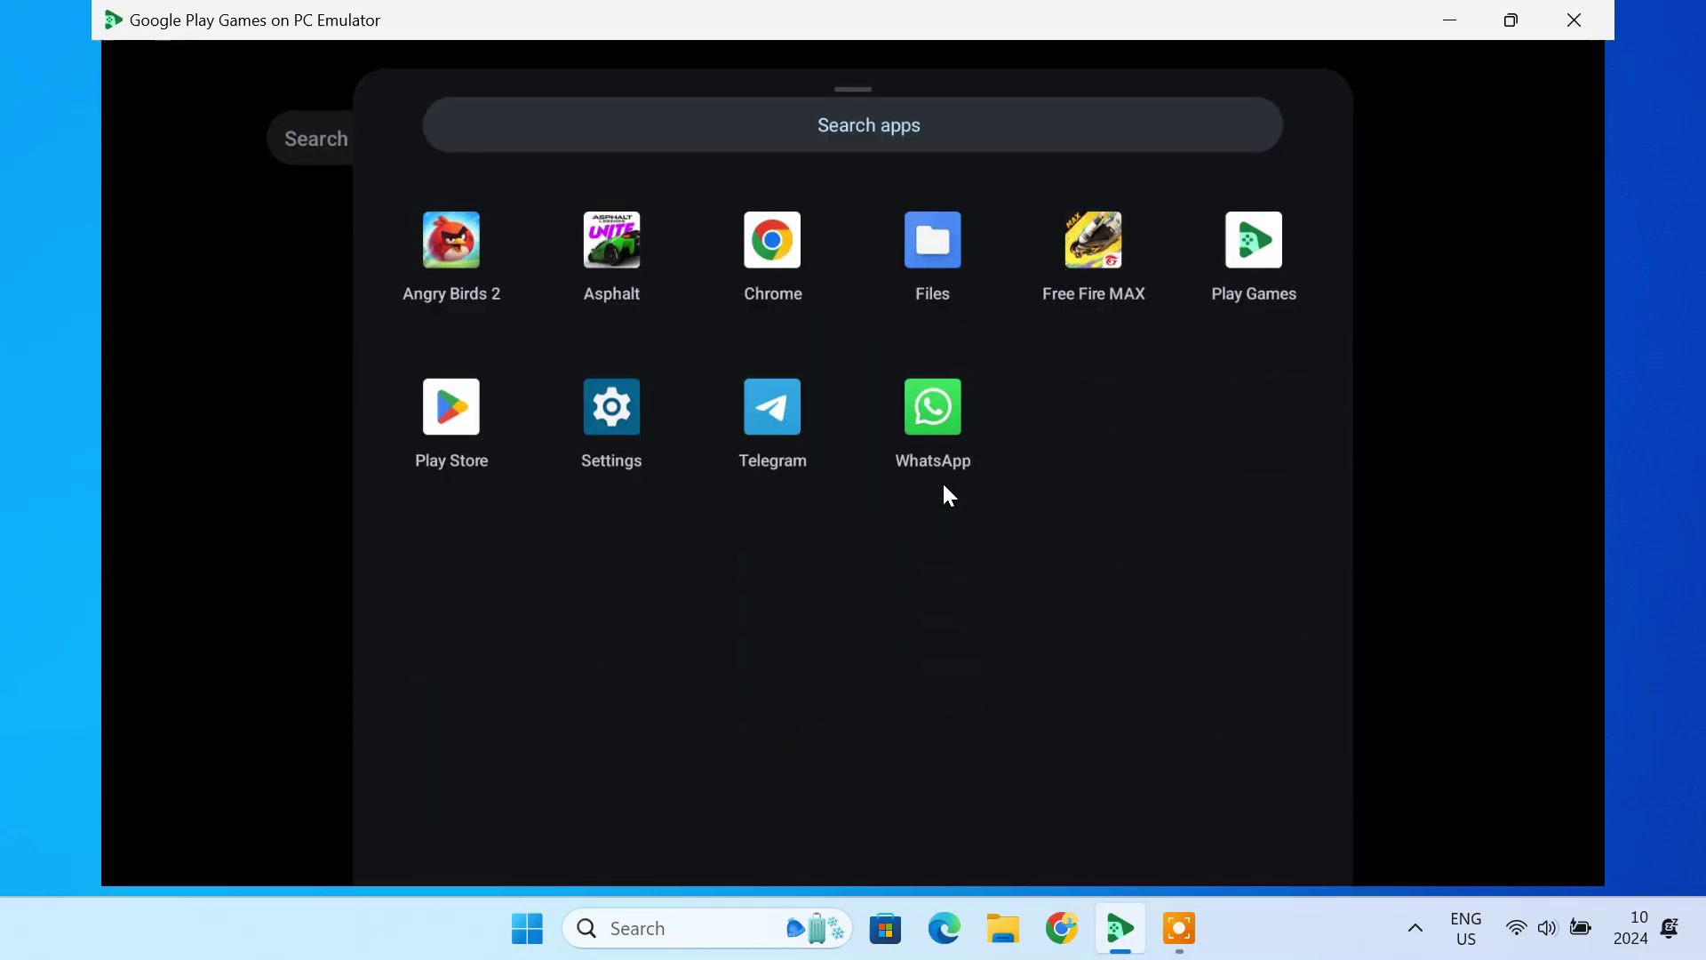
Open the Play Store in the emulator, browse its recommended games, and return to the app list
{"action": "left_click", "coordinate": [439, 412]}
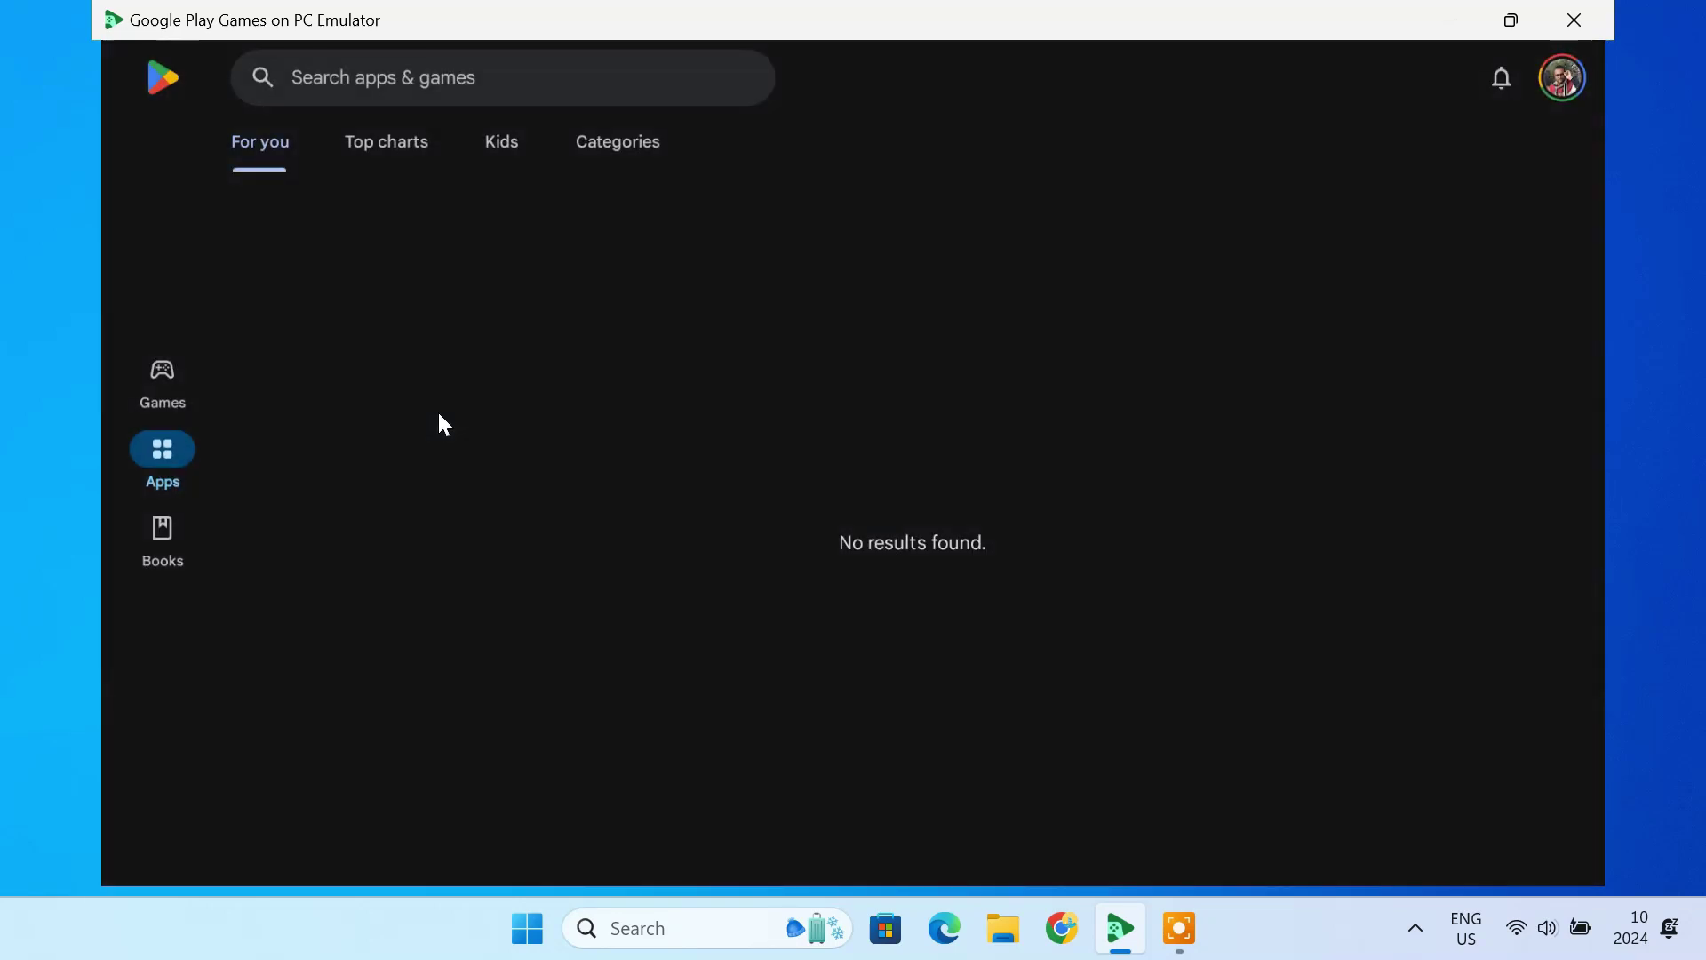
{"action": "left_click", "coordinate": [164, 376]}
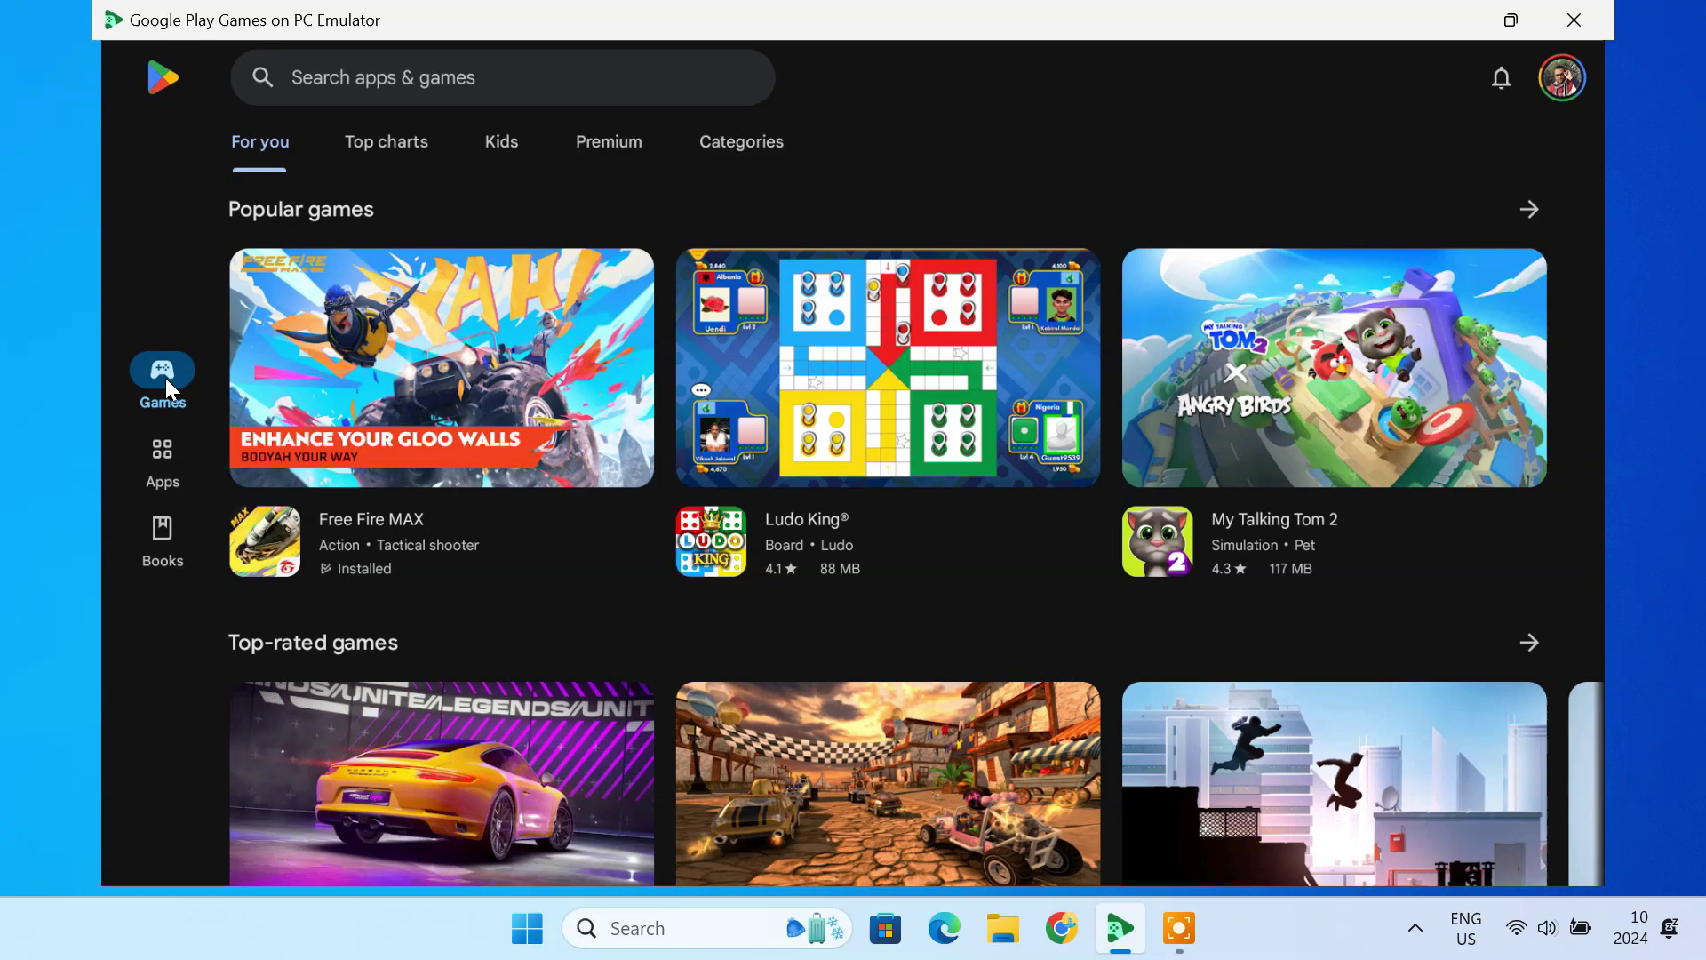
{"action": "scroll", "coordinate": [1027, 591], "scroll_direction": "down", "scroll_amount": 5}
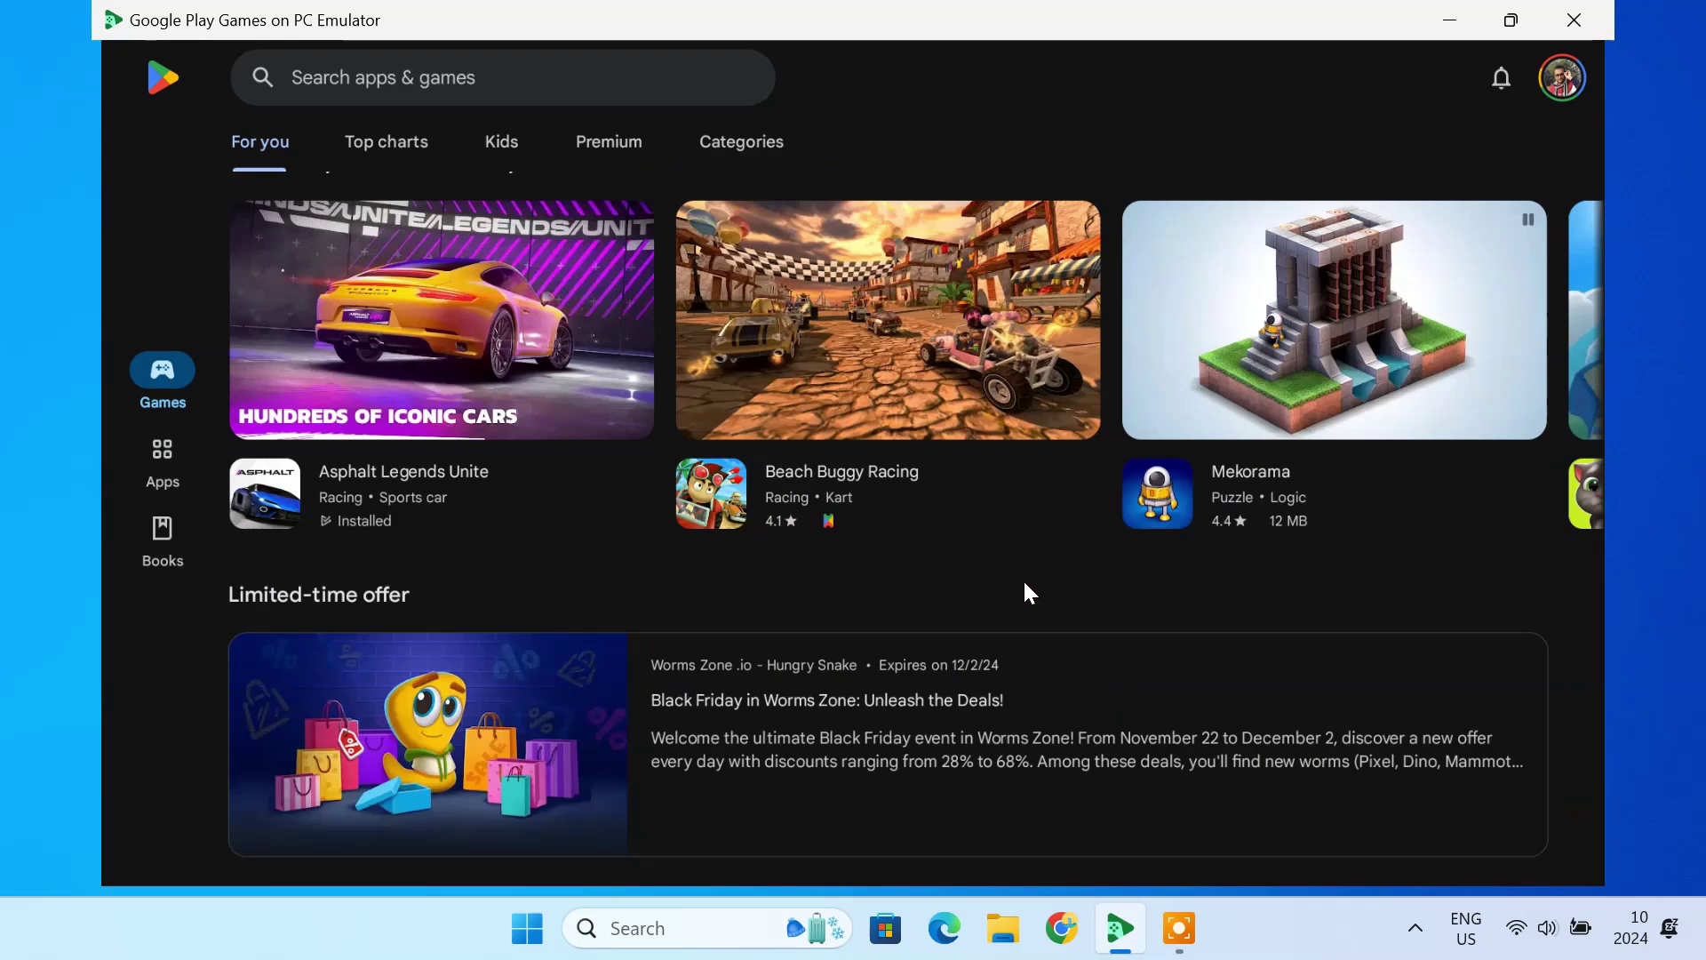
{"action": "scroll", "coordinate": [1026, 591], "scroll_direction": "down", "scroll_amount": 10}
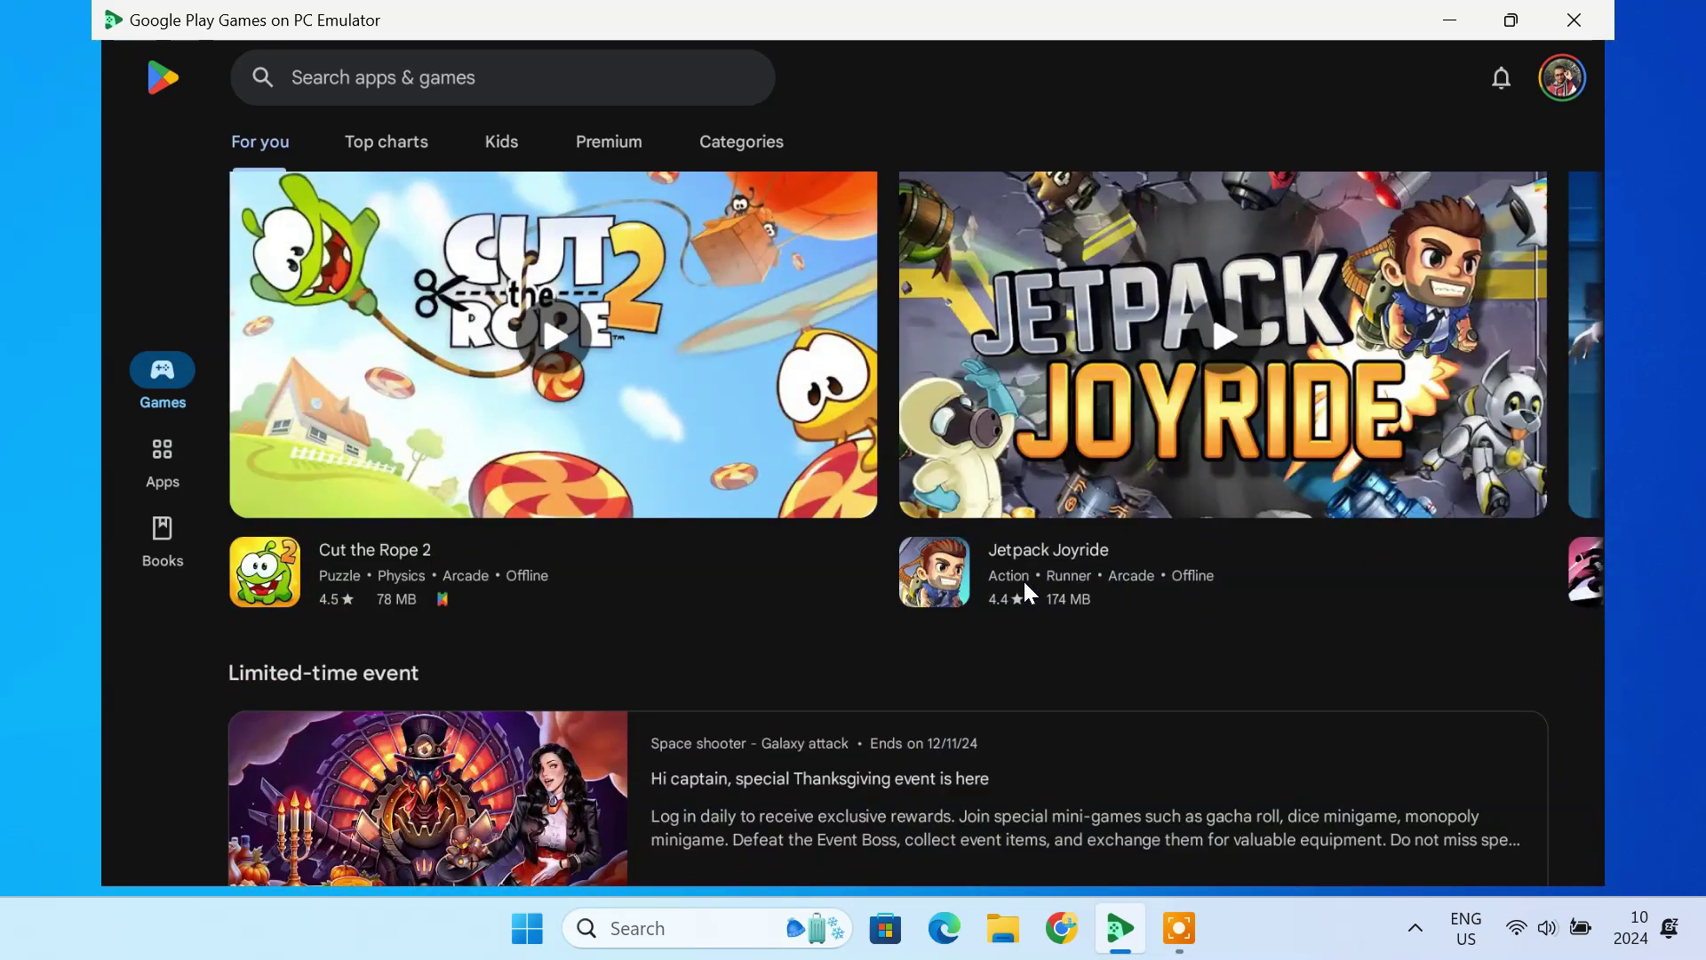
{"action": "key", "text": "shift+Tab"}
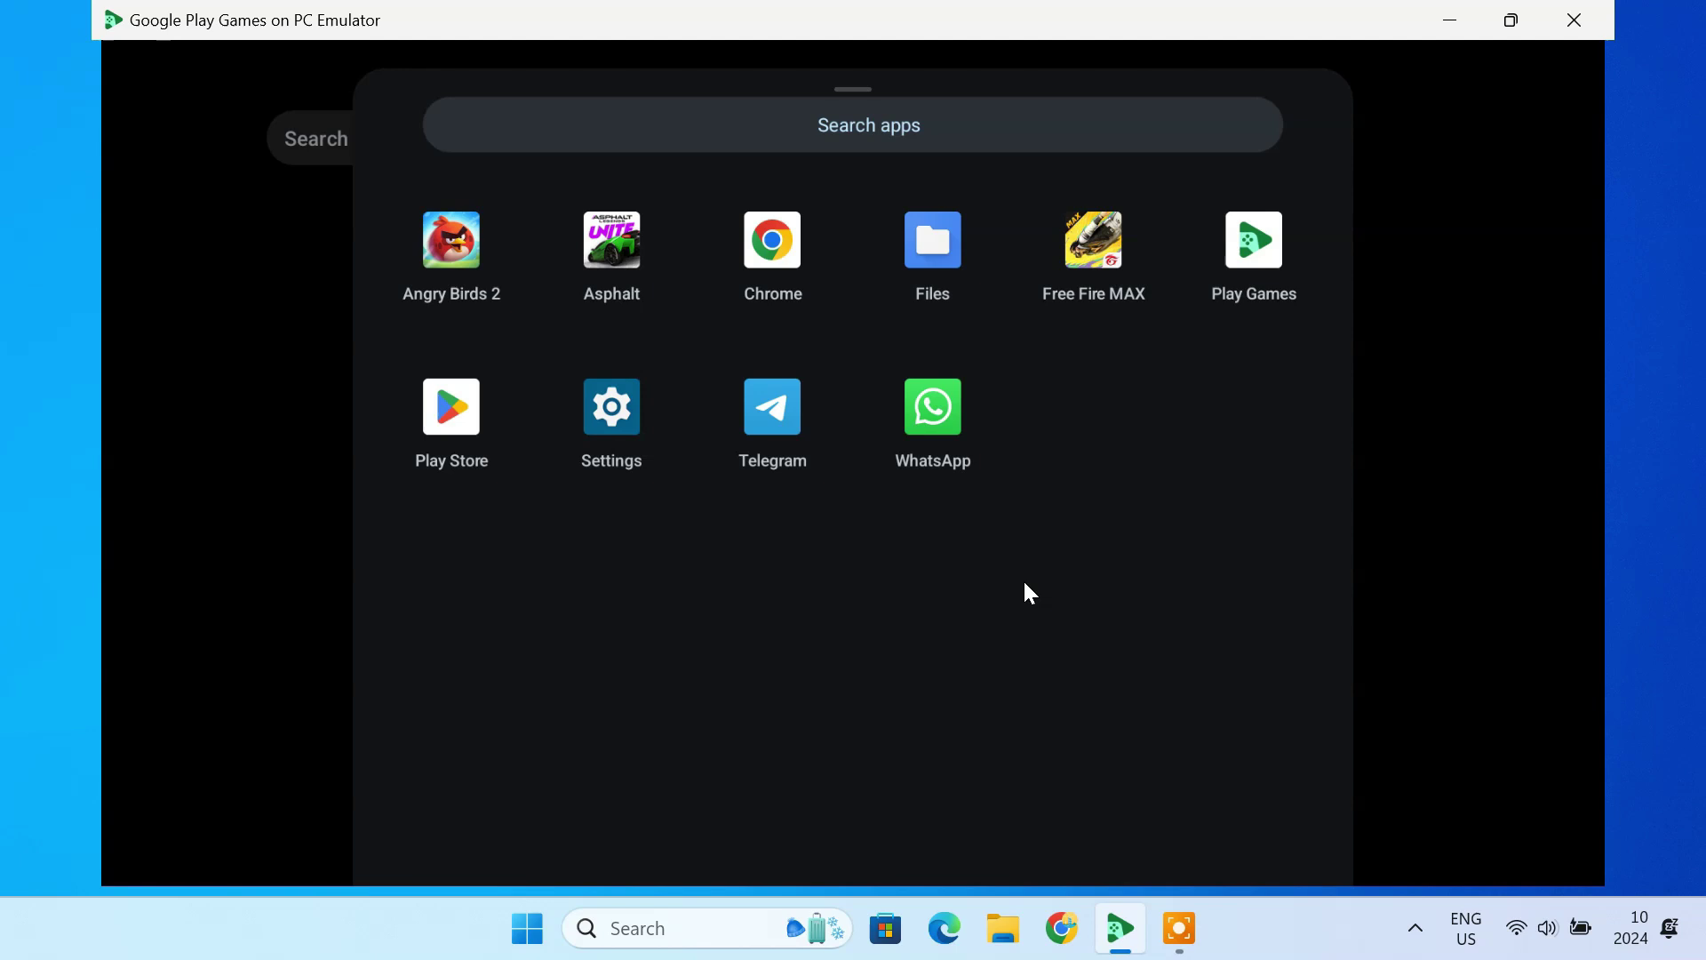
Launch Angry Birds 2 and start playing the Golden Pig Challenge
{"action": "left_click", "coordinate": [451, 256]}
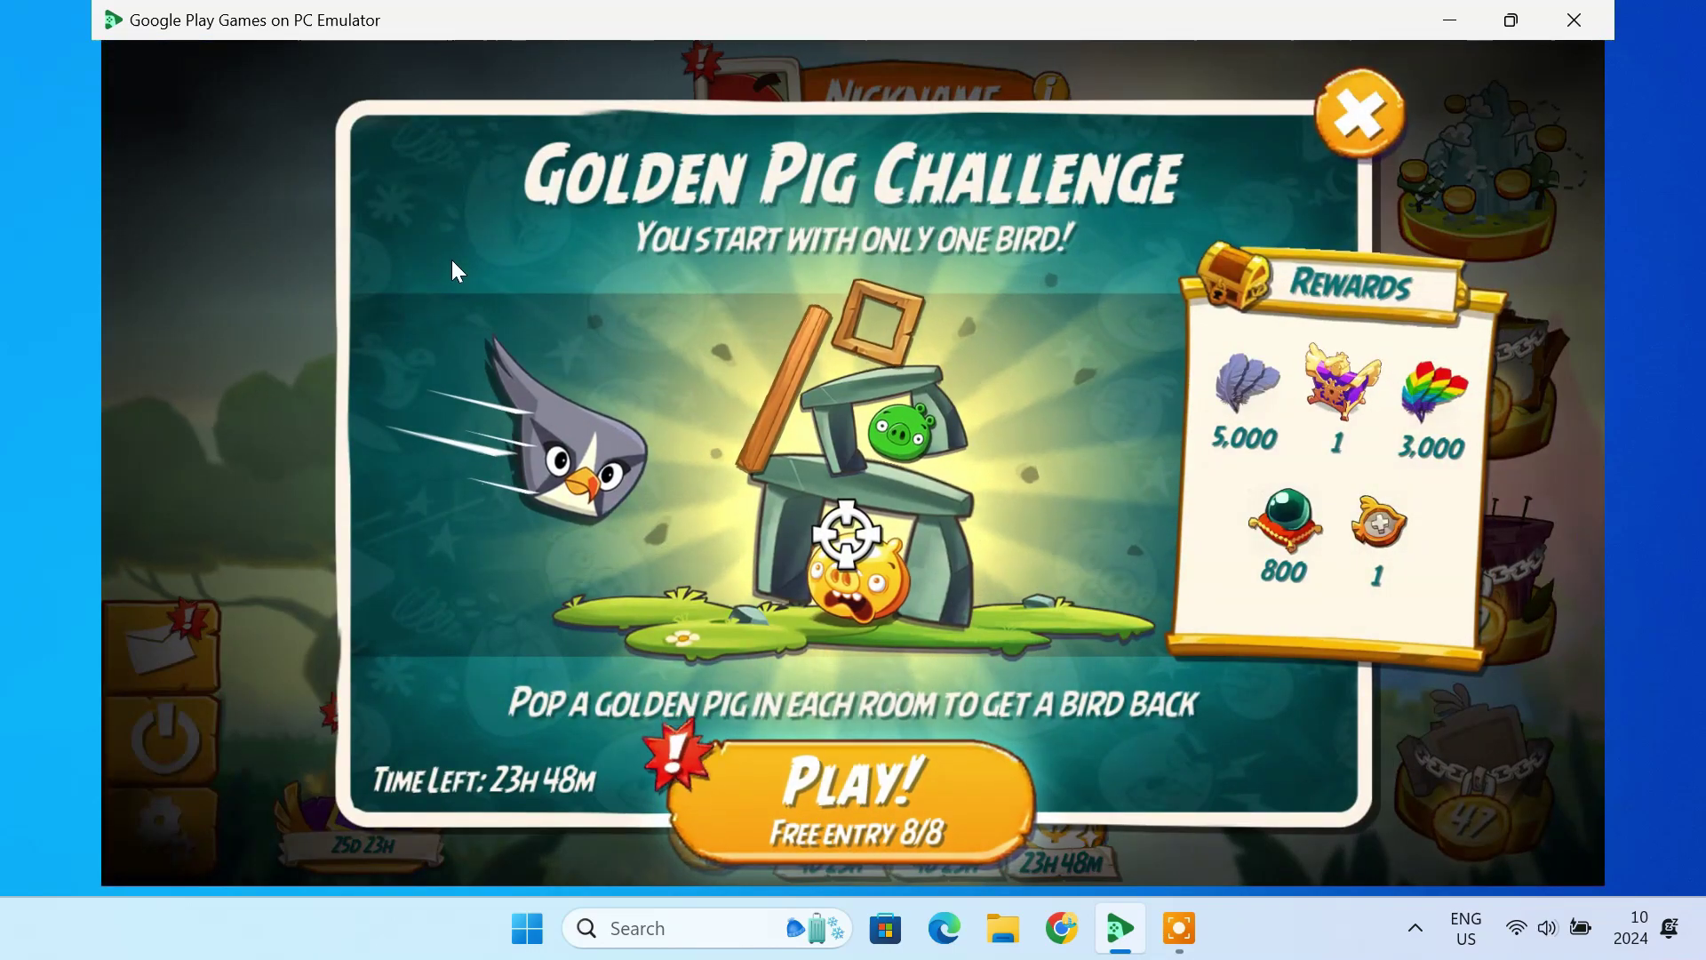
{"action": "left_click", "coordinate": [790, 749]}
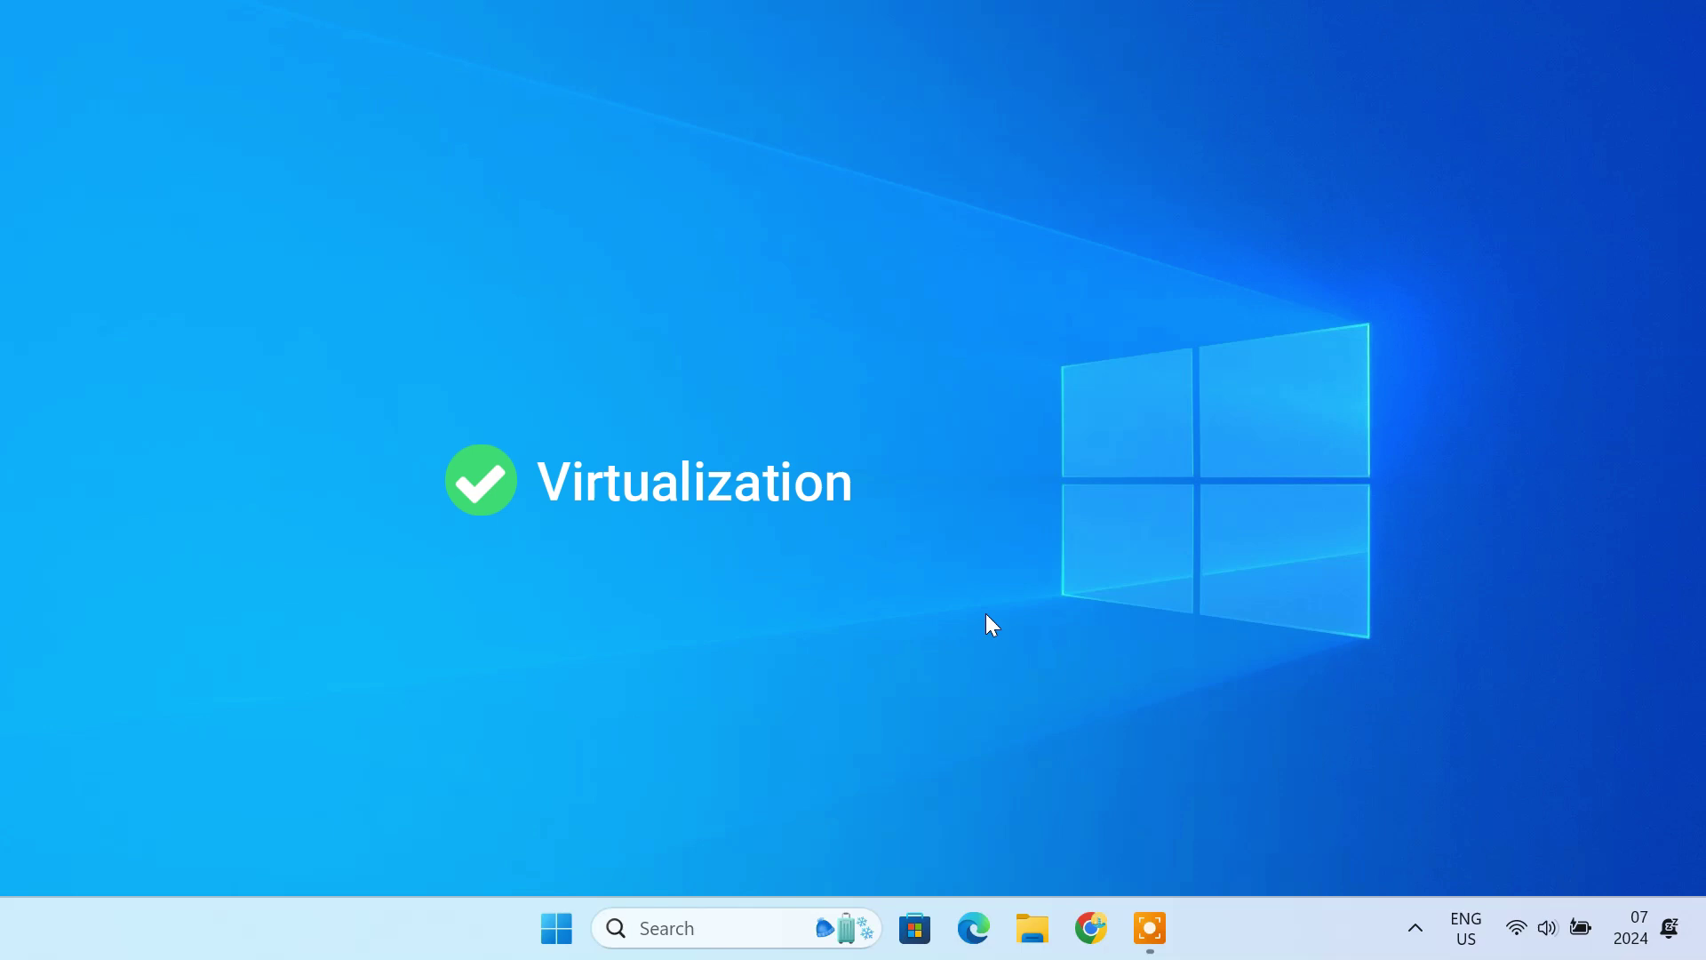
Search Windows for "windows features" and open Turn Windows features on or off
{"action": "left_click", "coordinate": [765, 929]}
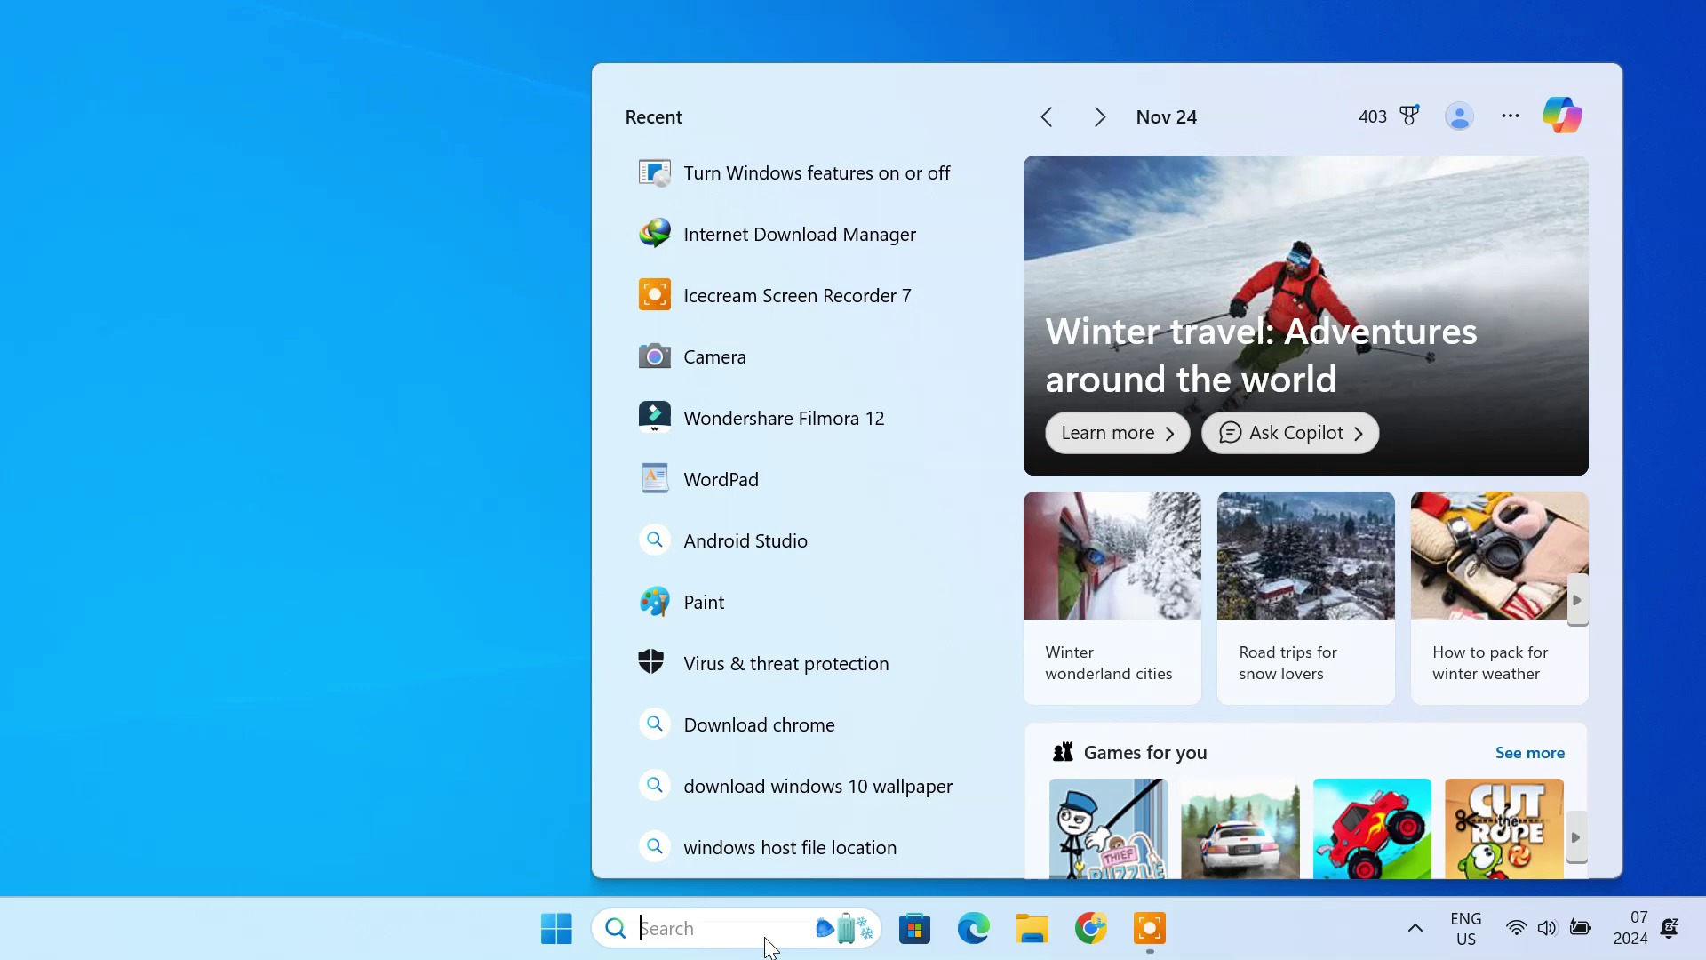
{"action": "type", "text": "windows features"}
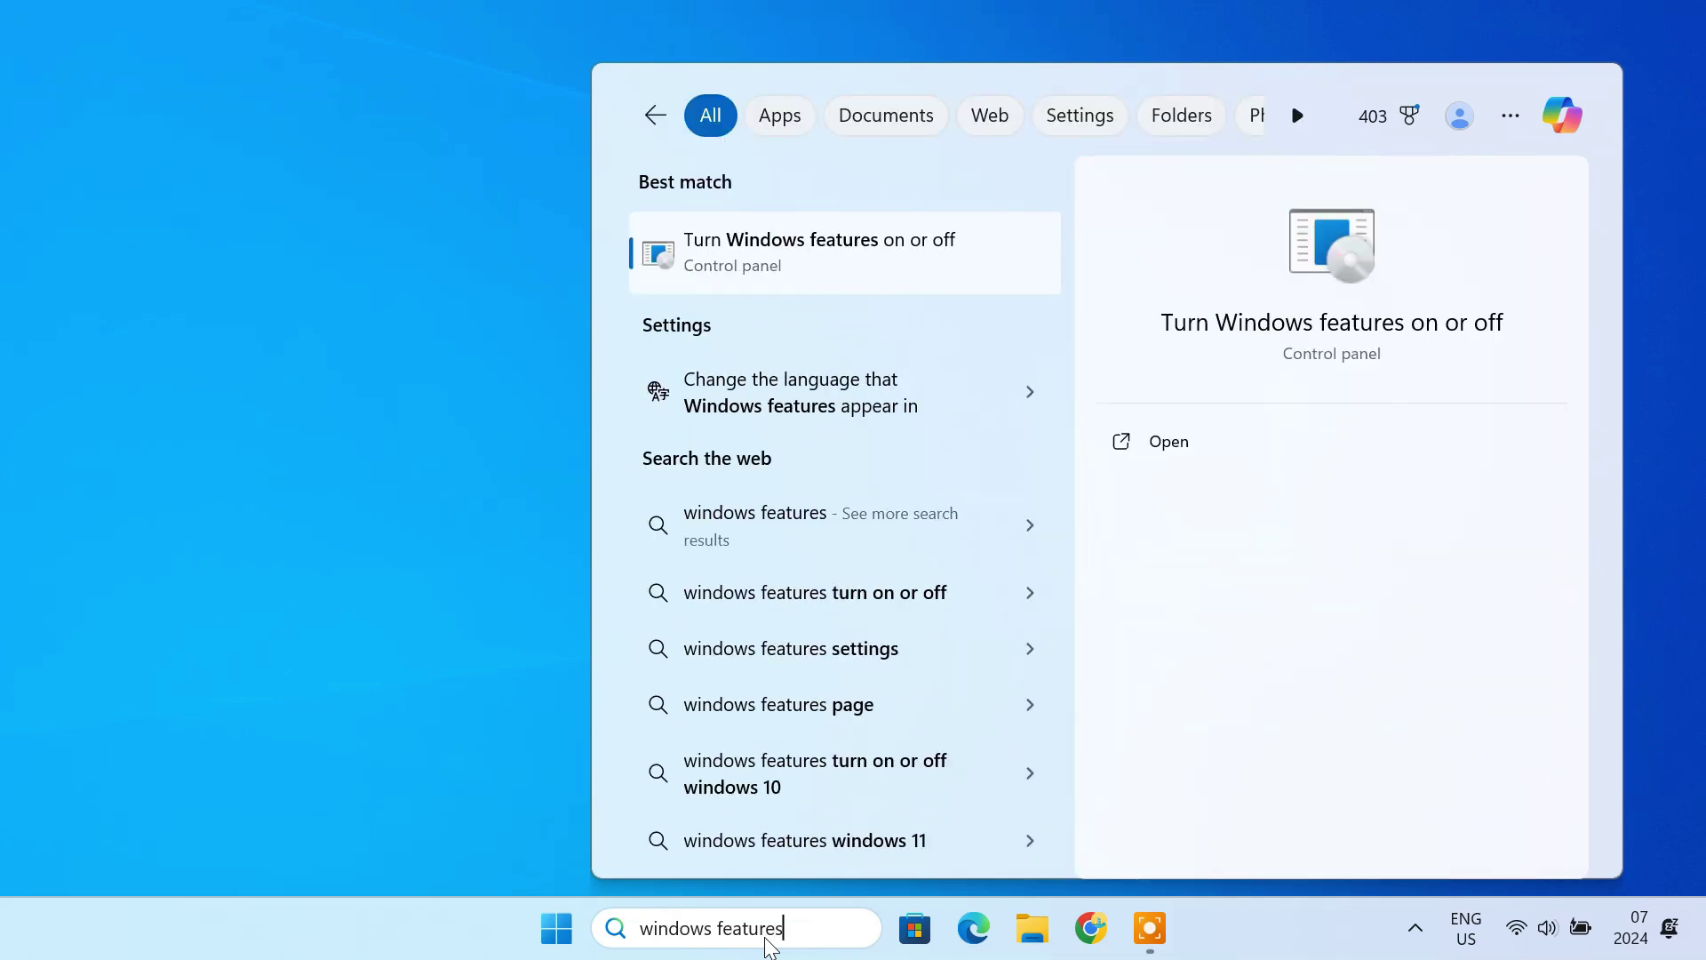
{"action": "left_click", "coordinate": [883, 263]}
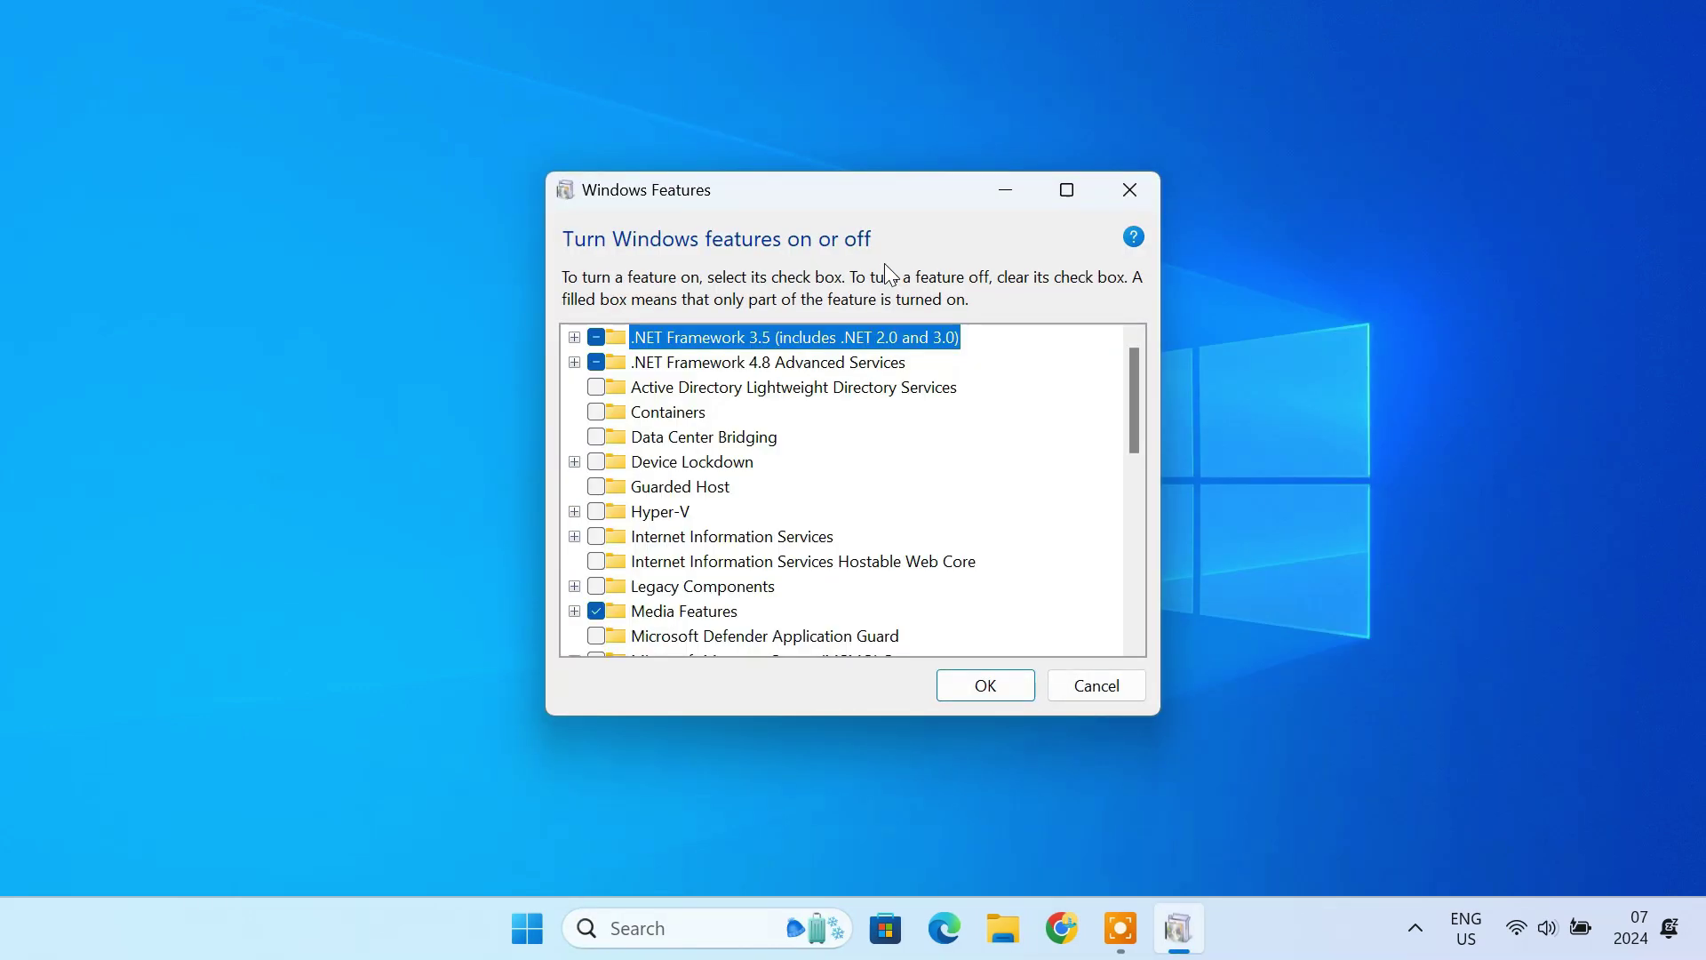
Enable Virtual Machine Platform and Windows Hypervisor Platform, apply the changes, and restart the PC
{"action": "left_click_drag", "start_coordinate": [1132, 392], "coordinate": [1138, 577]}
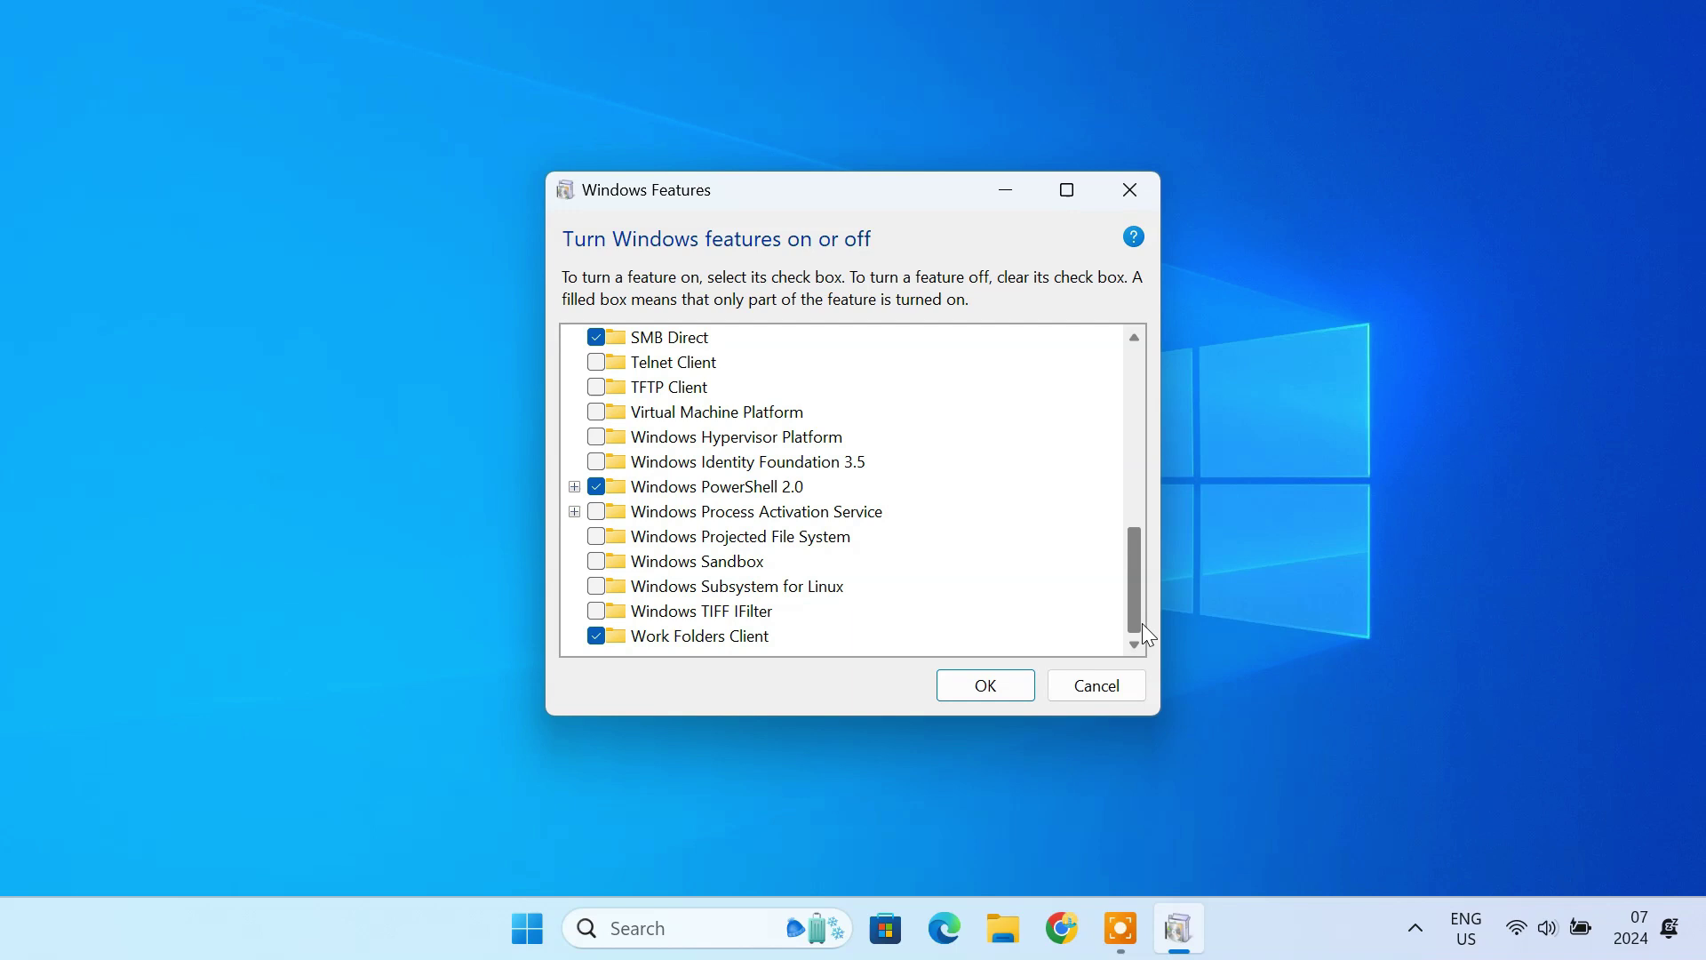
{"action": "left_click", "coordinate": [595, 411]}
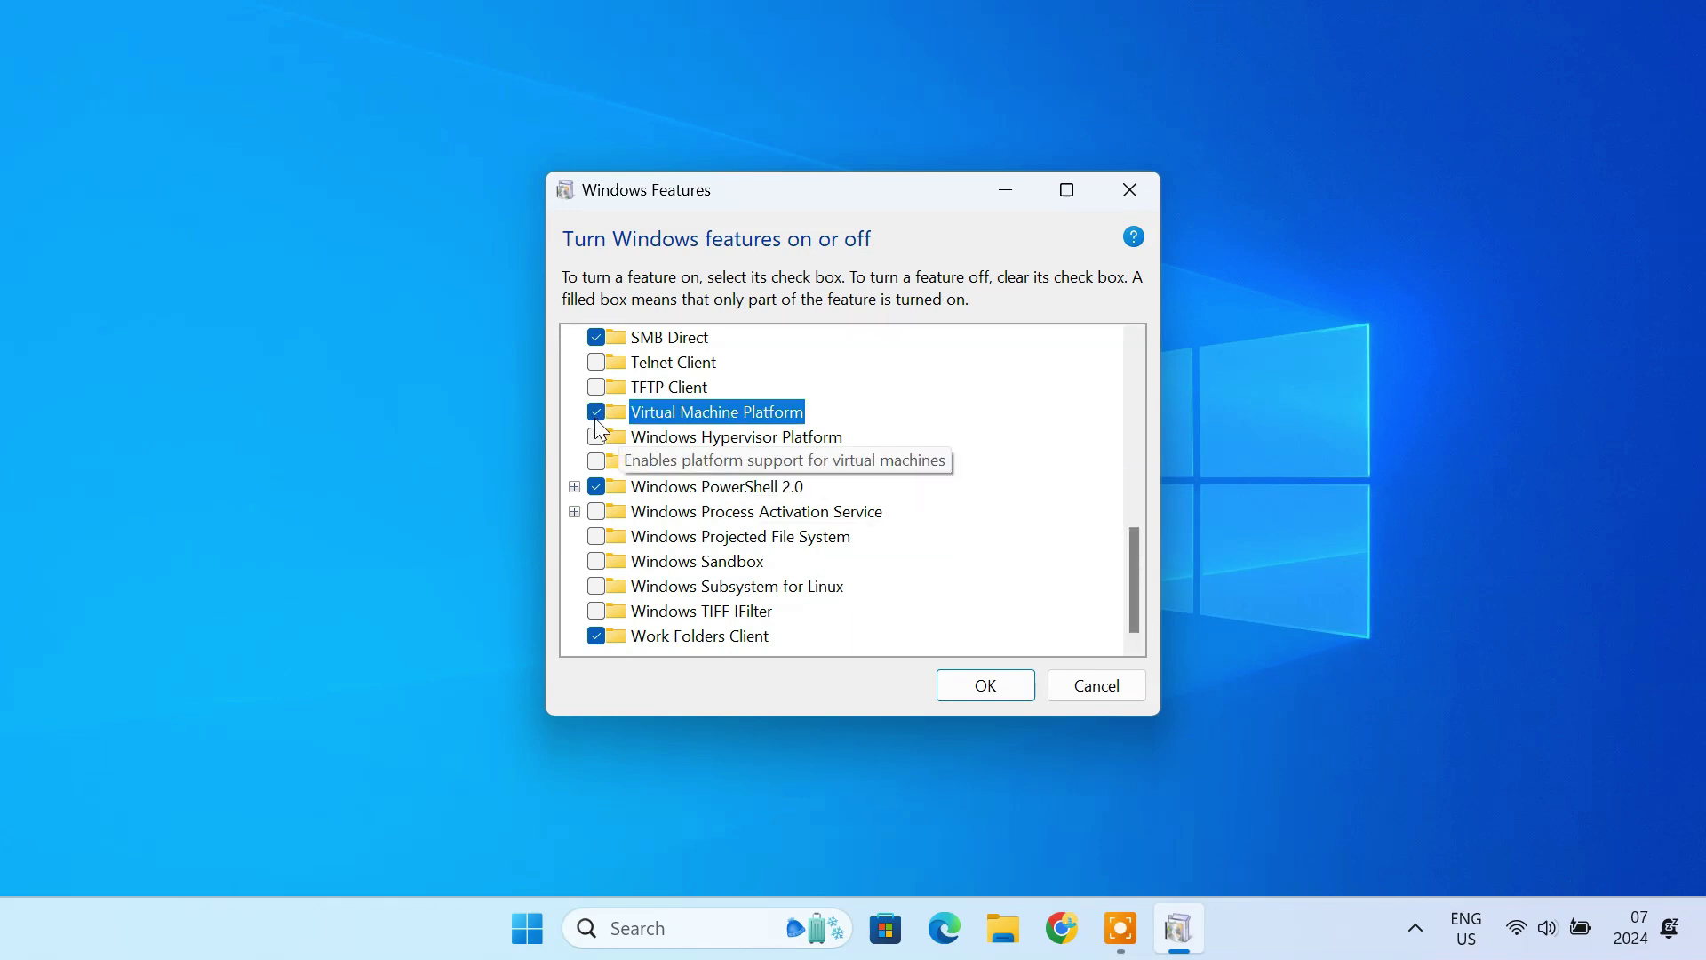
{"action": "left_click", "coordinate": [596, 436]}
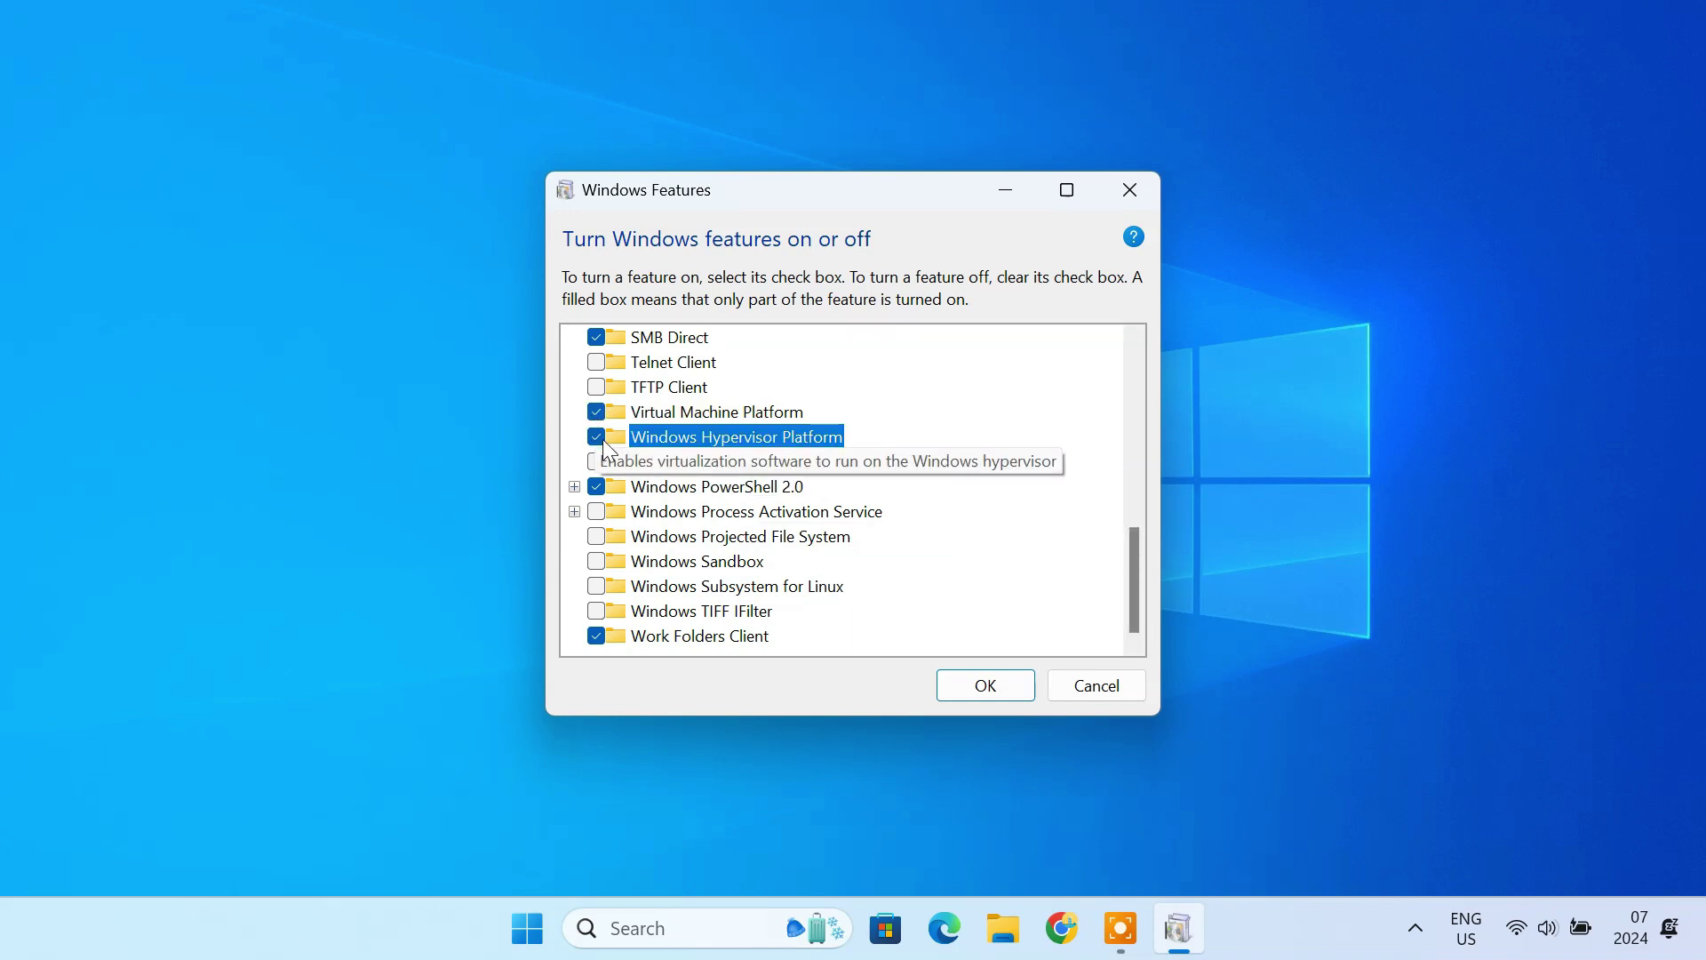
{"action": "left_click", "coordinate": [1006, 690]}
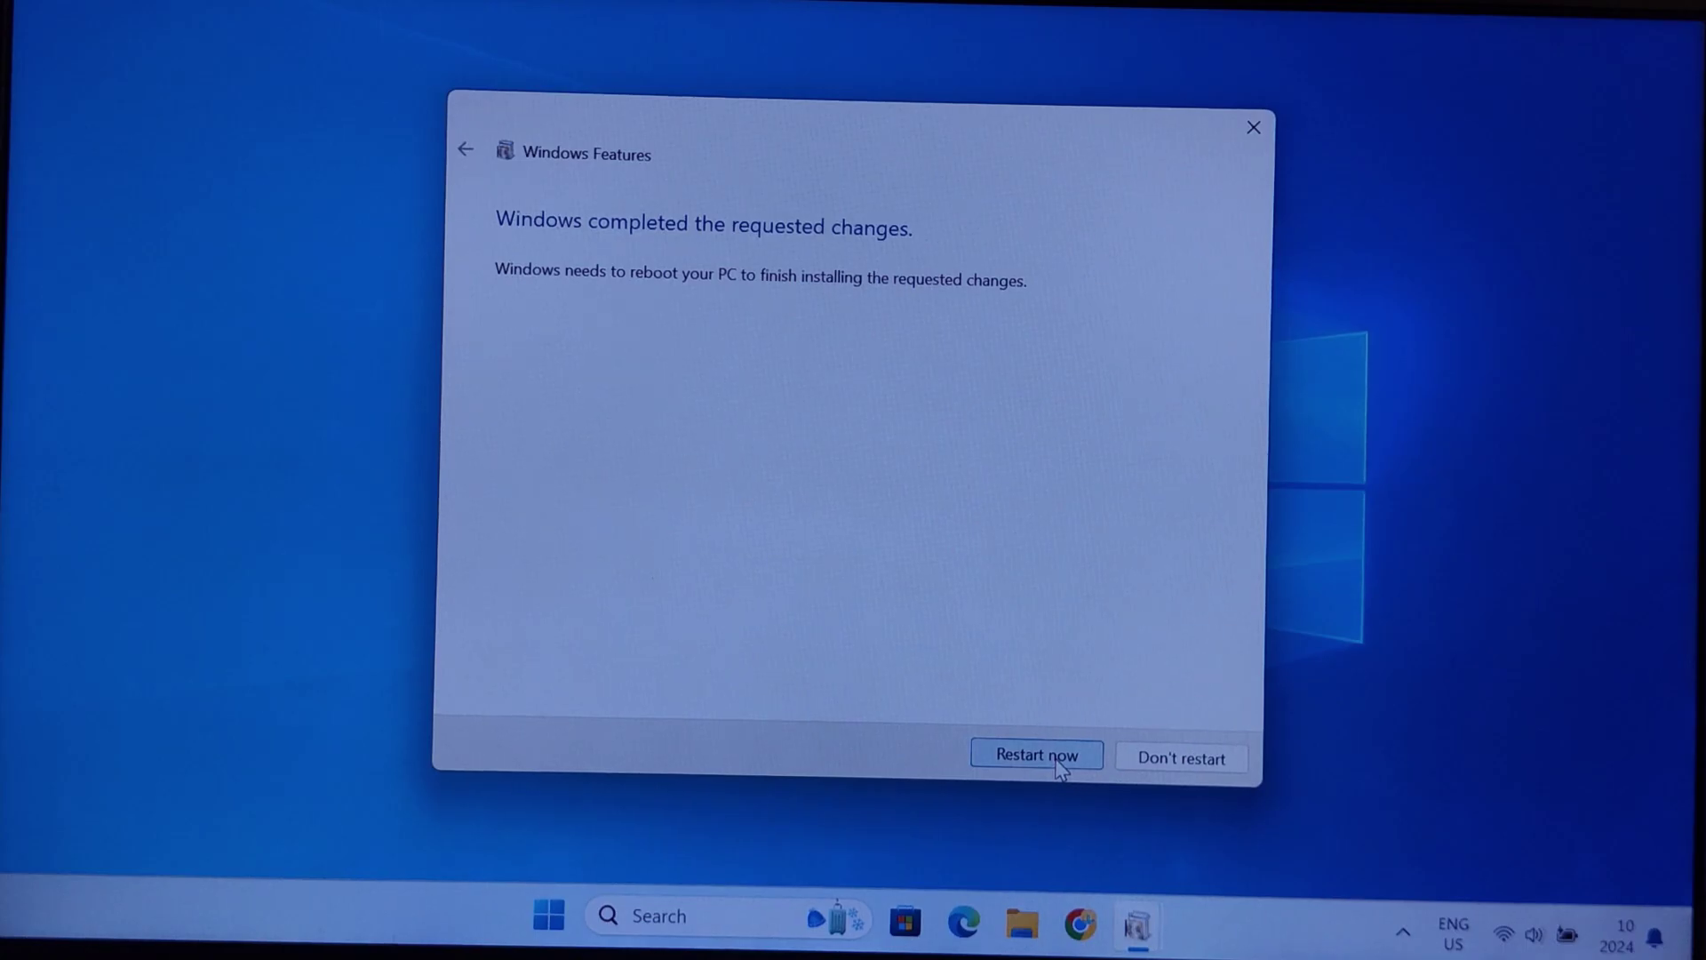
{"action": "left_click", "coordinate": [1054, 761]}
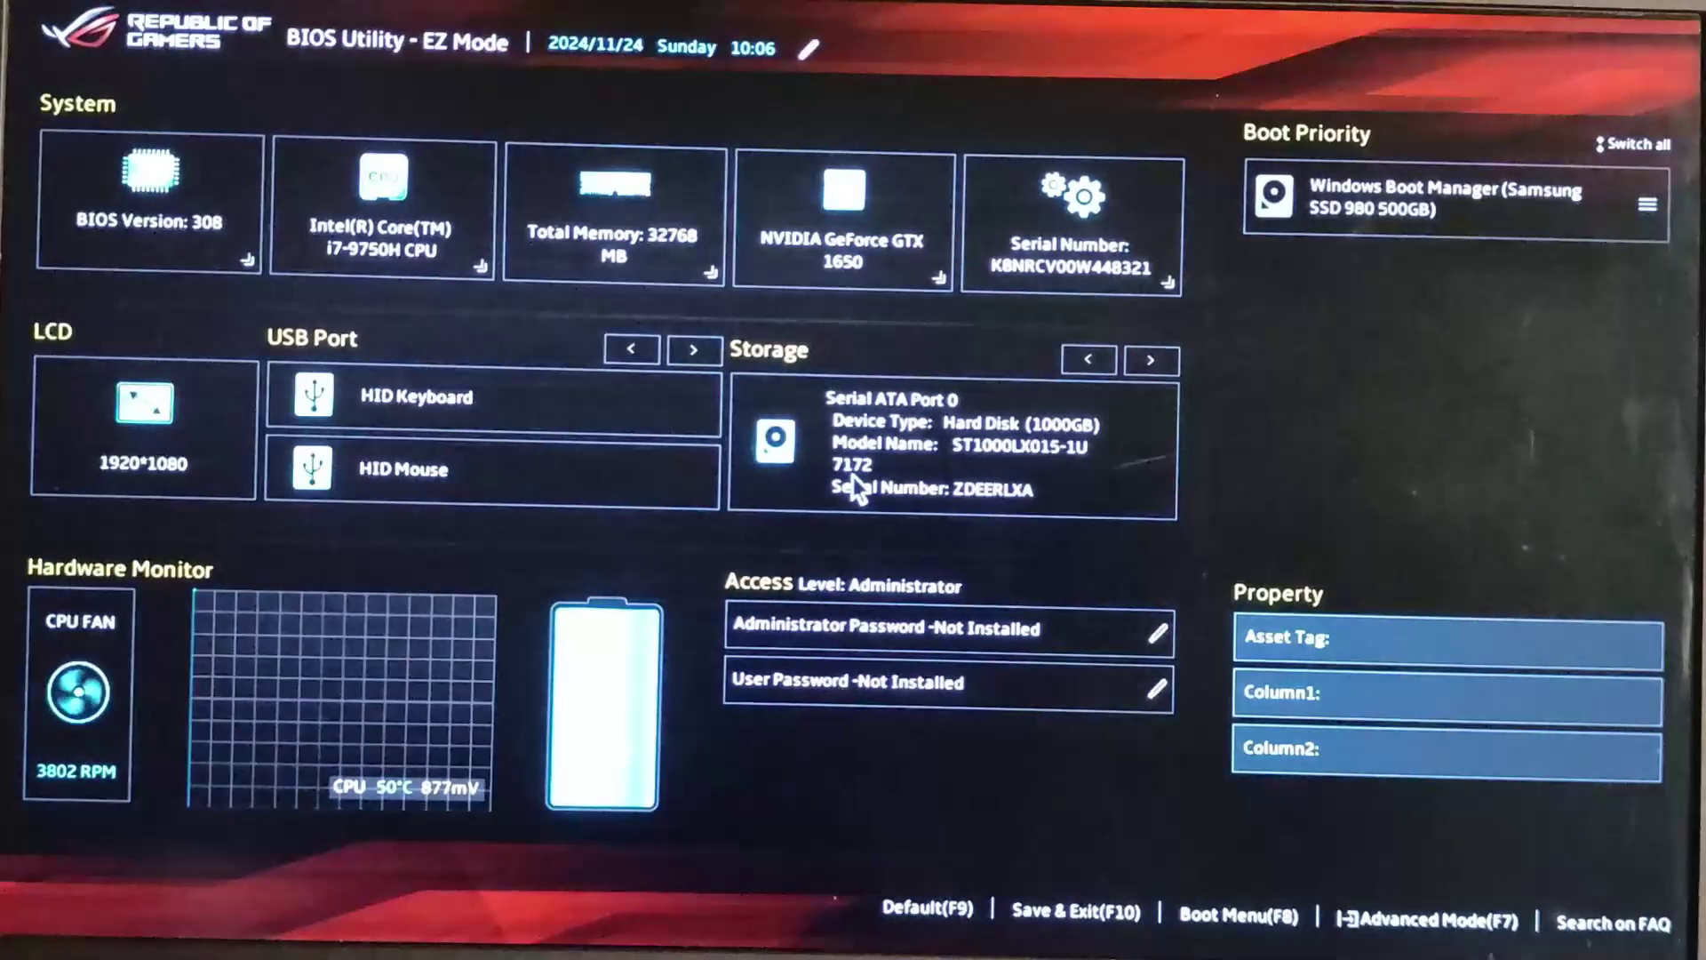
Check the Intel Virtualization Technology setting in the BIOS advanced settings and exit without saving
{"action": "left_click", "coordinate": [1431, 925]}
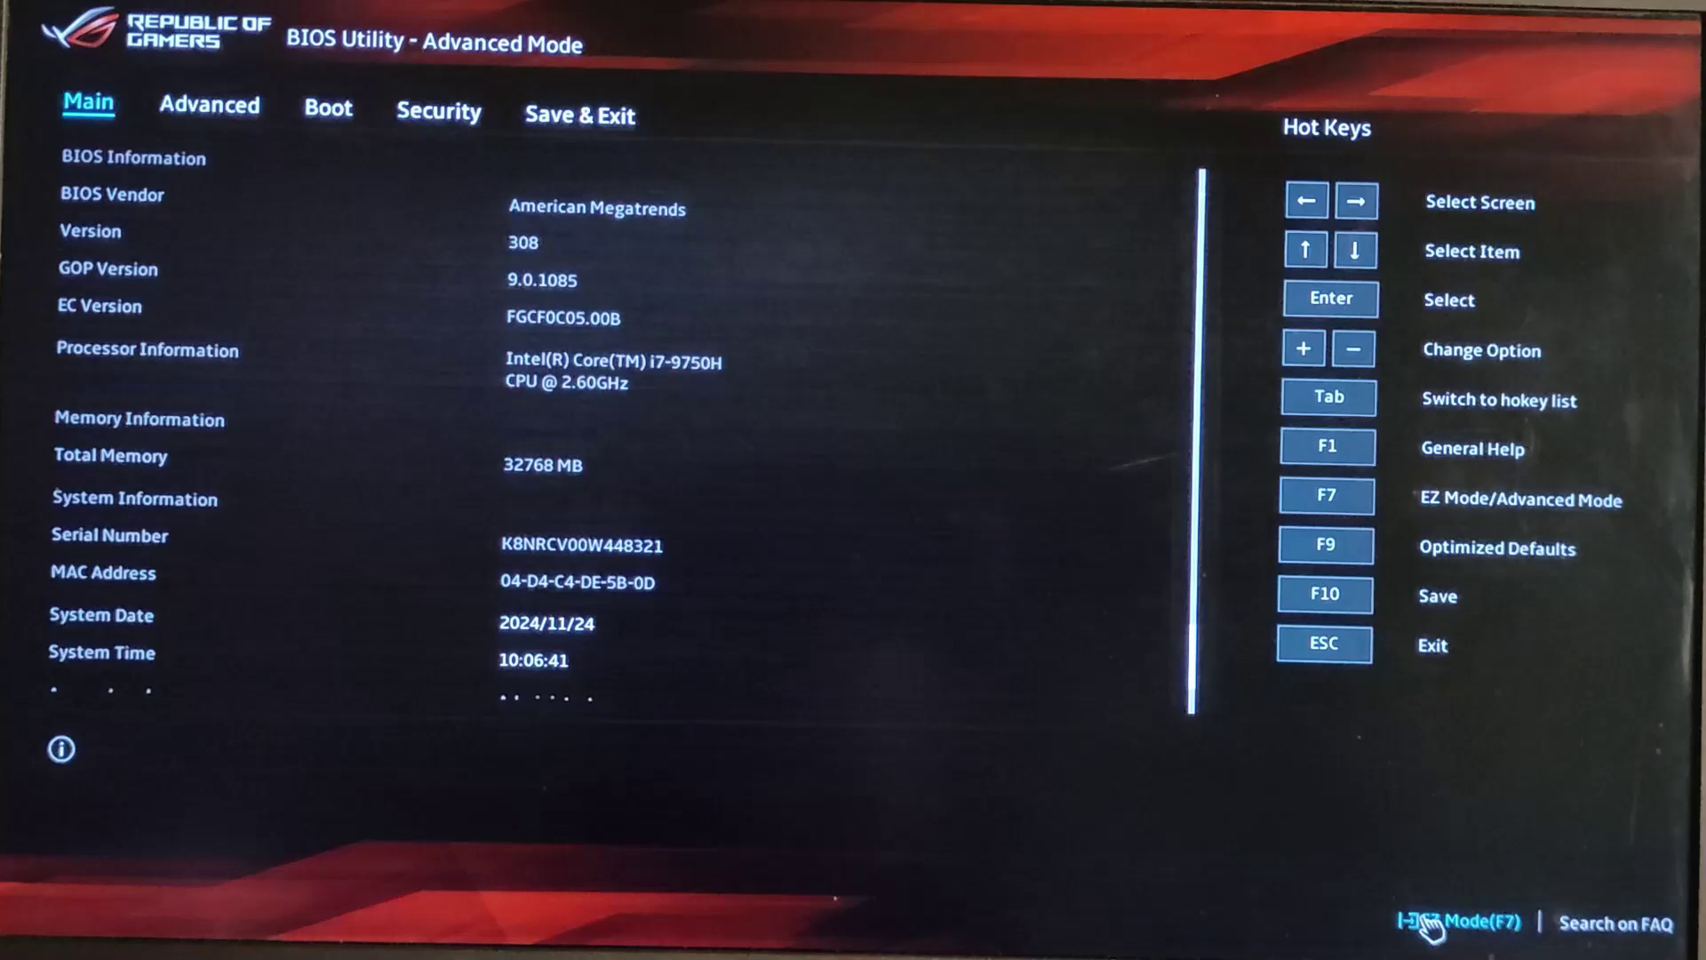
{"action": "left_click", "coordinate": [221, 120]}
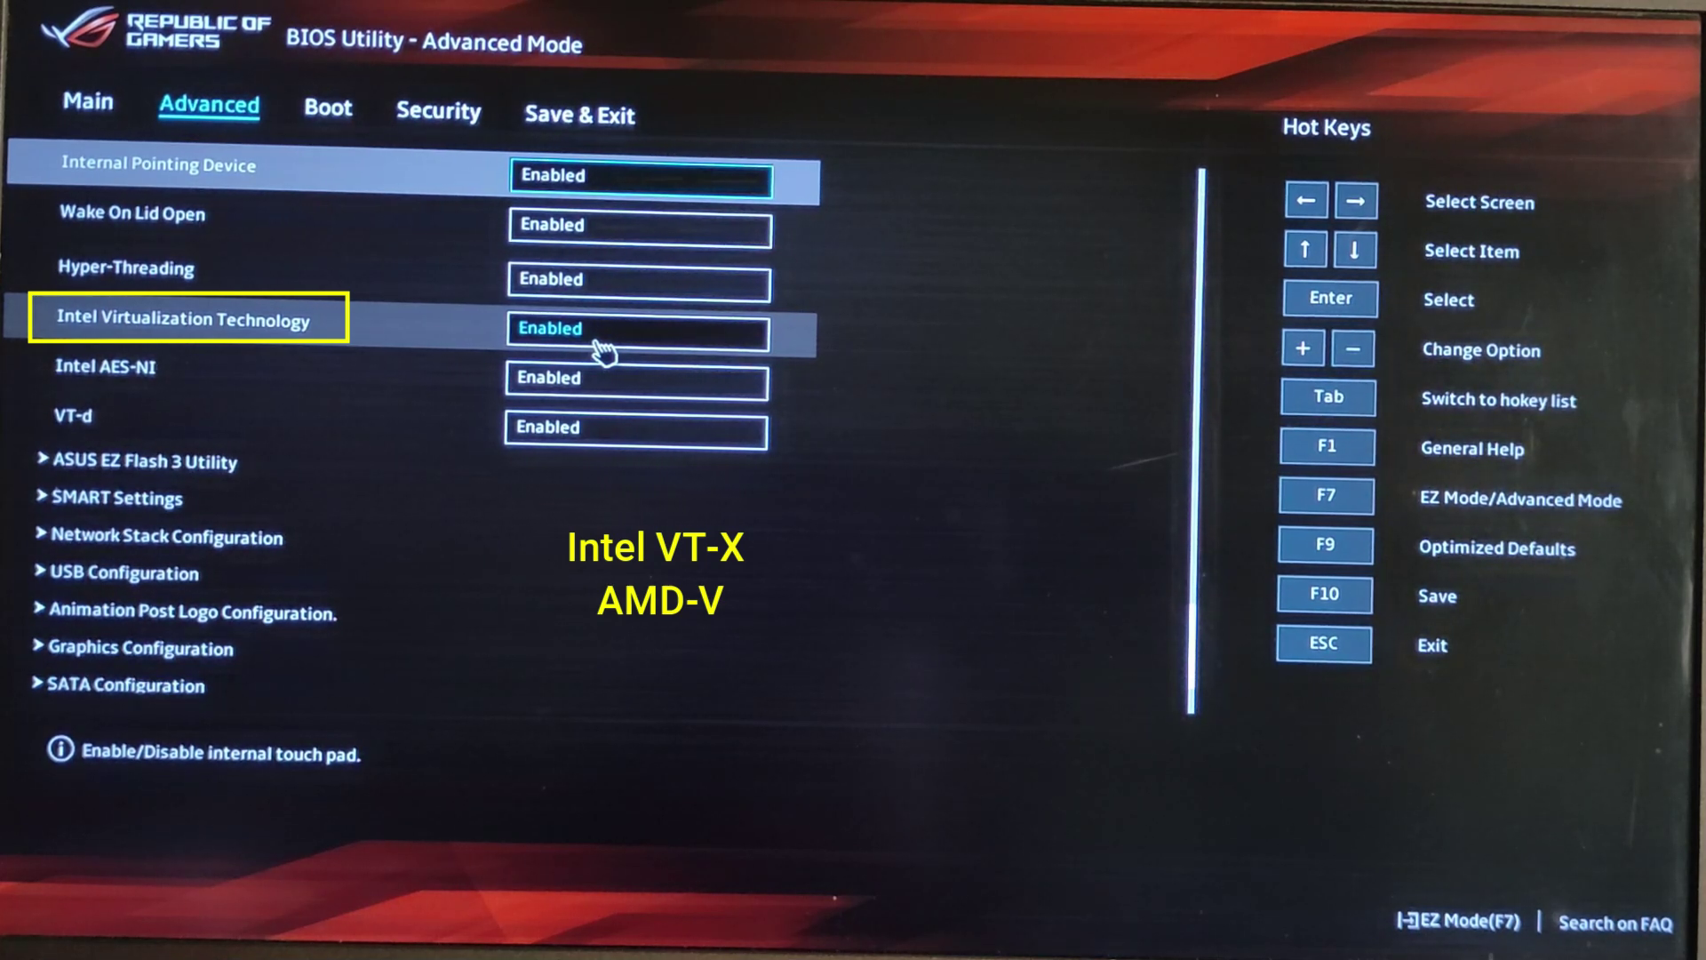
{"action": "key", "text": "Escape"}
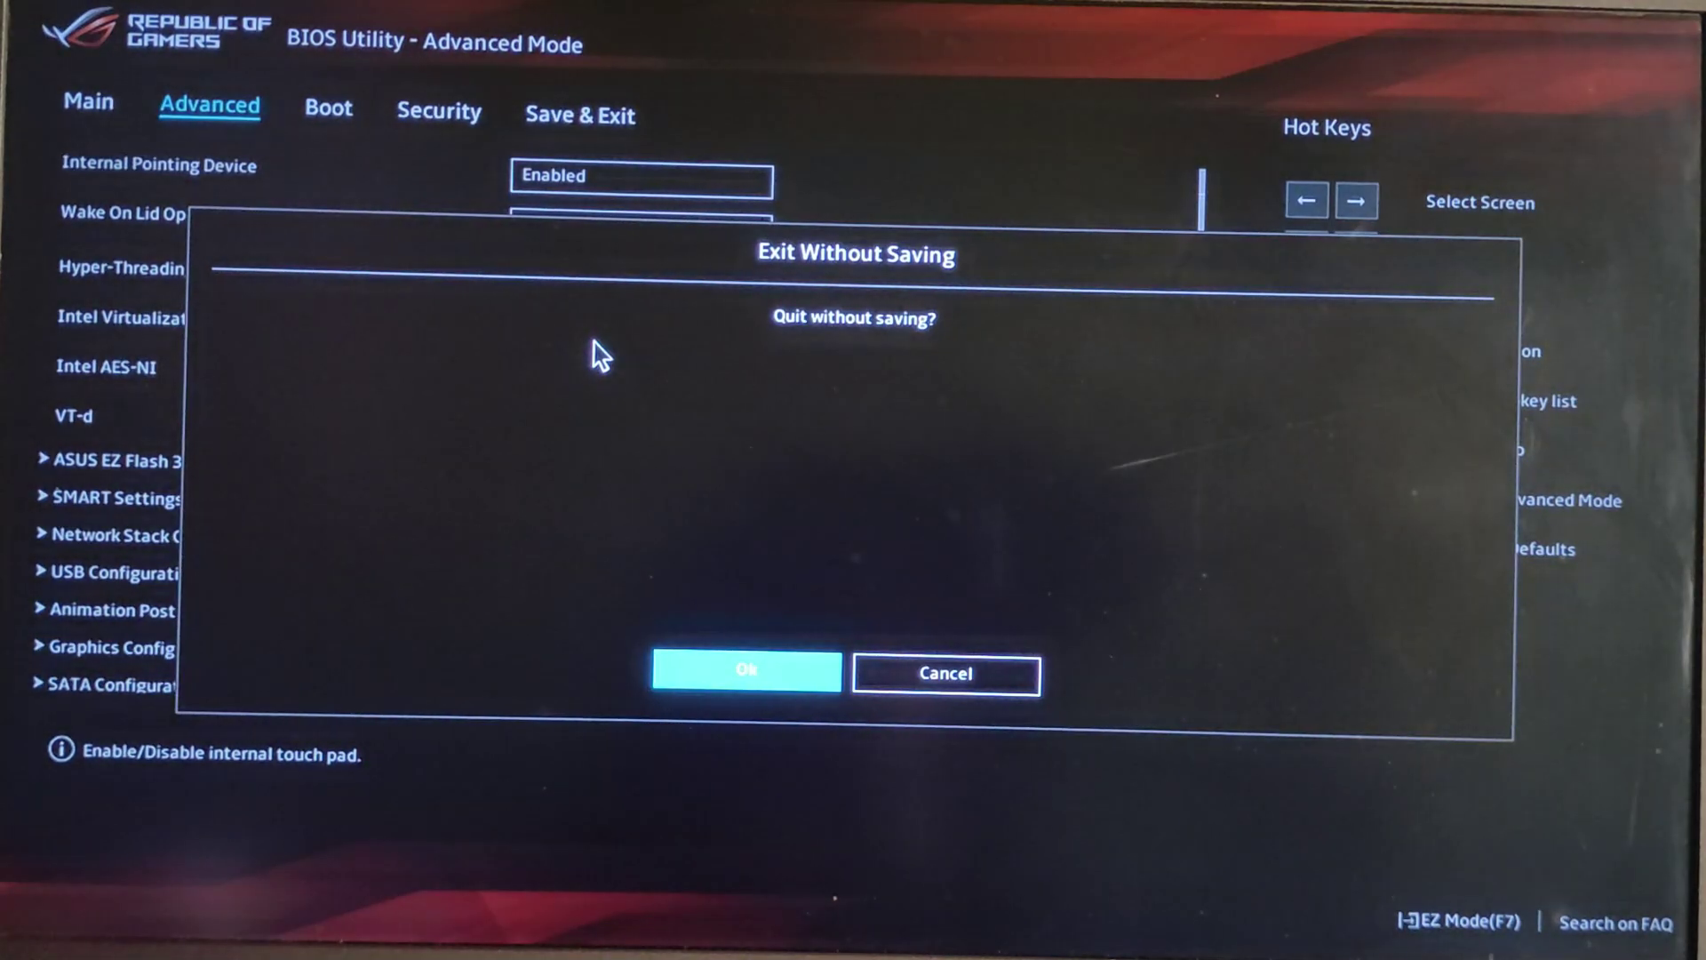
{"action": "left_click", "coordinate": [765, 671]}
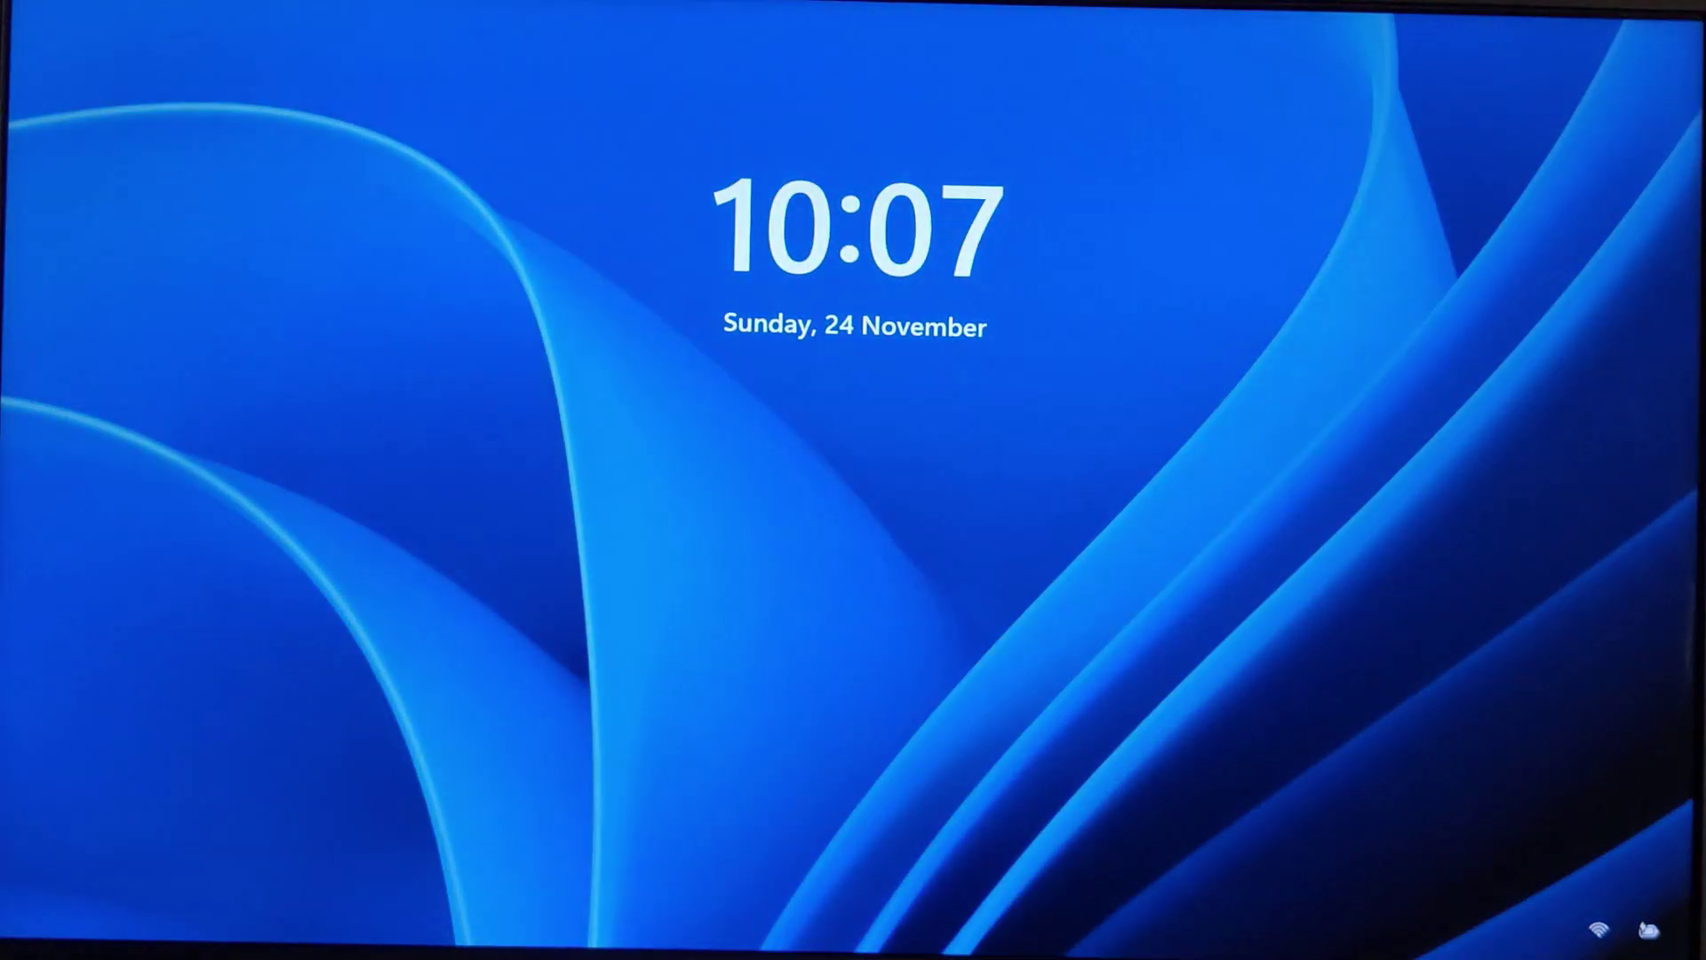
Sign in to Windows with the account password
{"action": "left_click", "coordinate": [838, 483]}
{"action": "type", "text": "********"}
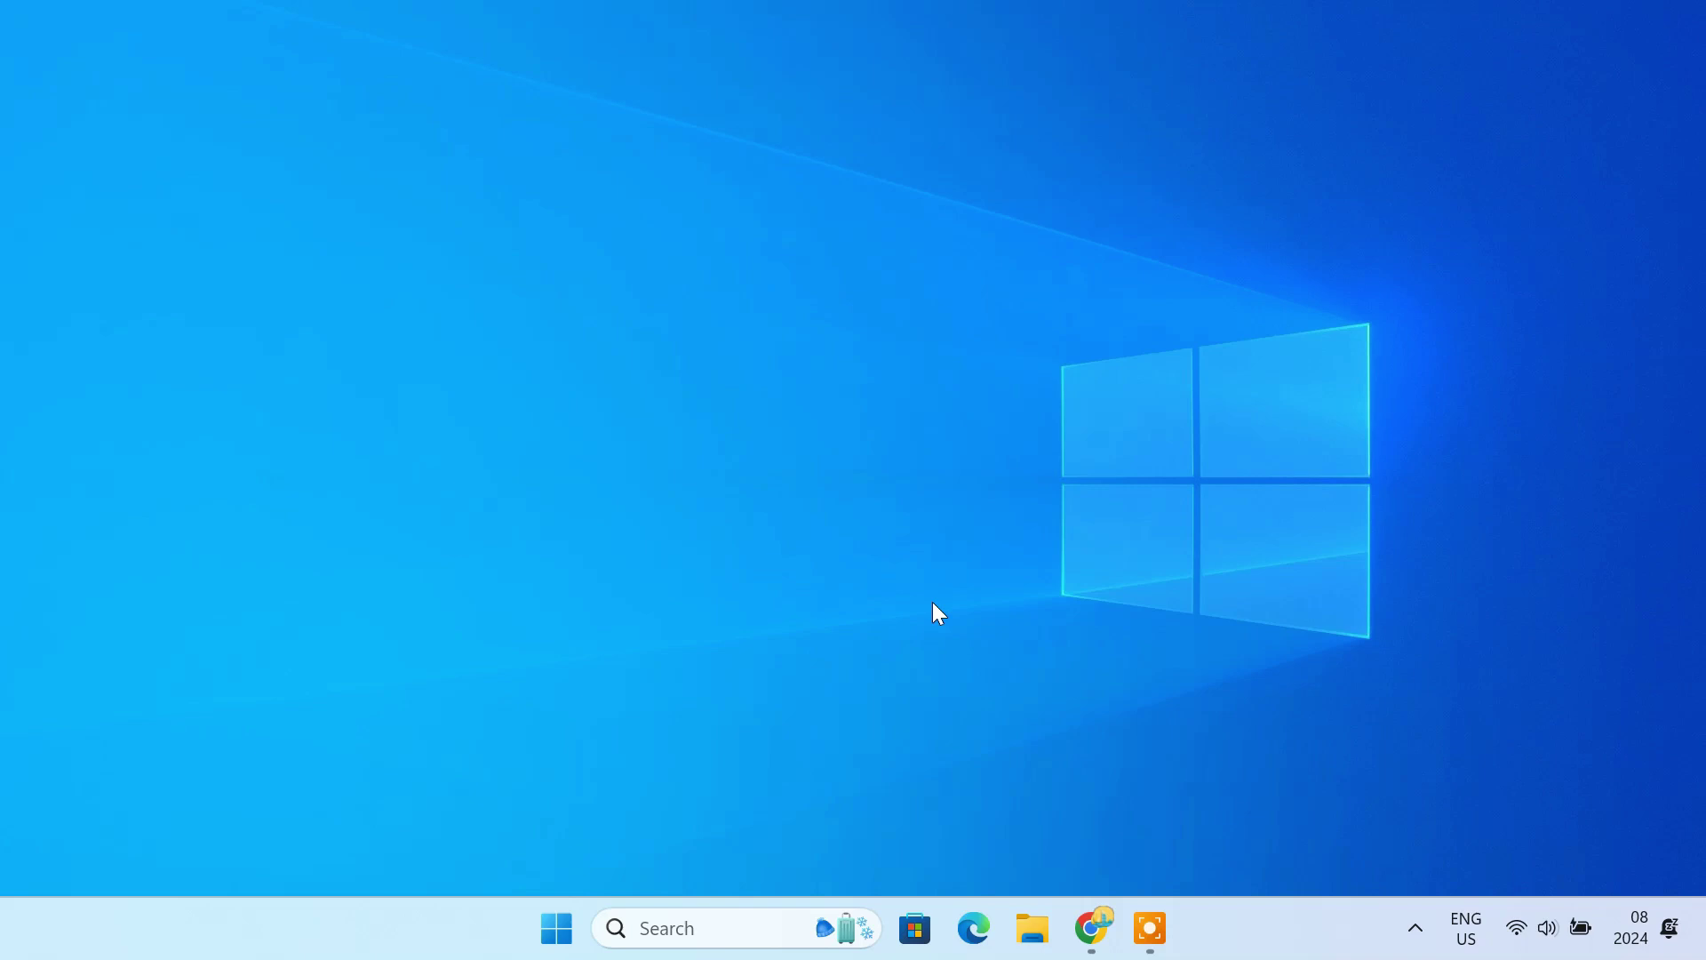
Switch to Chrome and go to developer.android.com/games/playgames/emulator
{"action": "left_click", "coordinate": [1111, 935]}
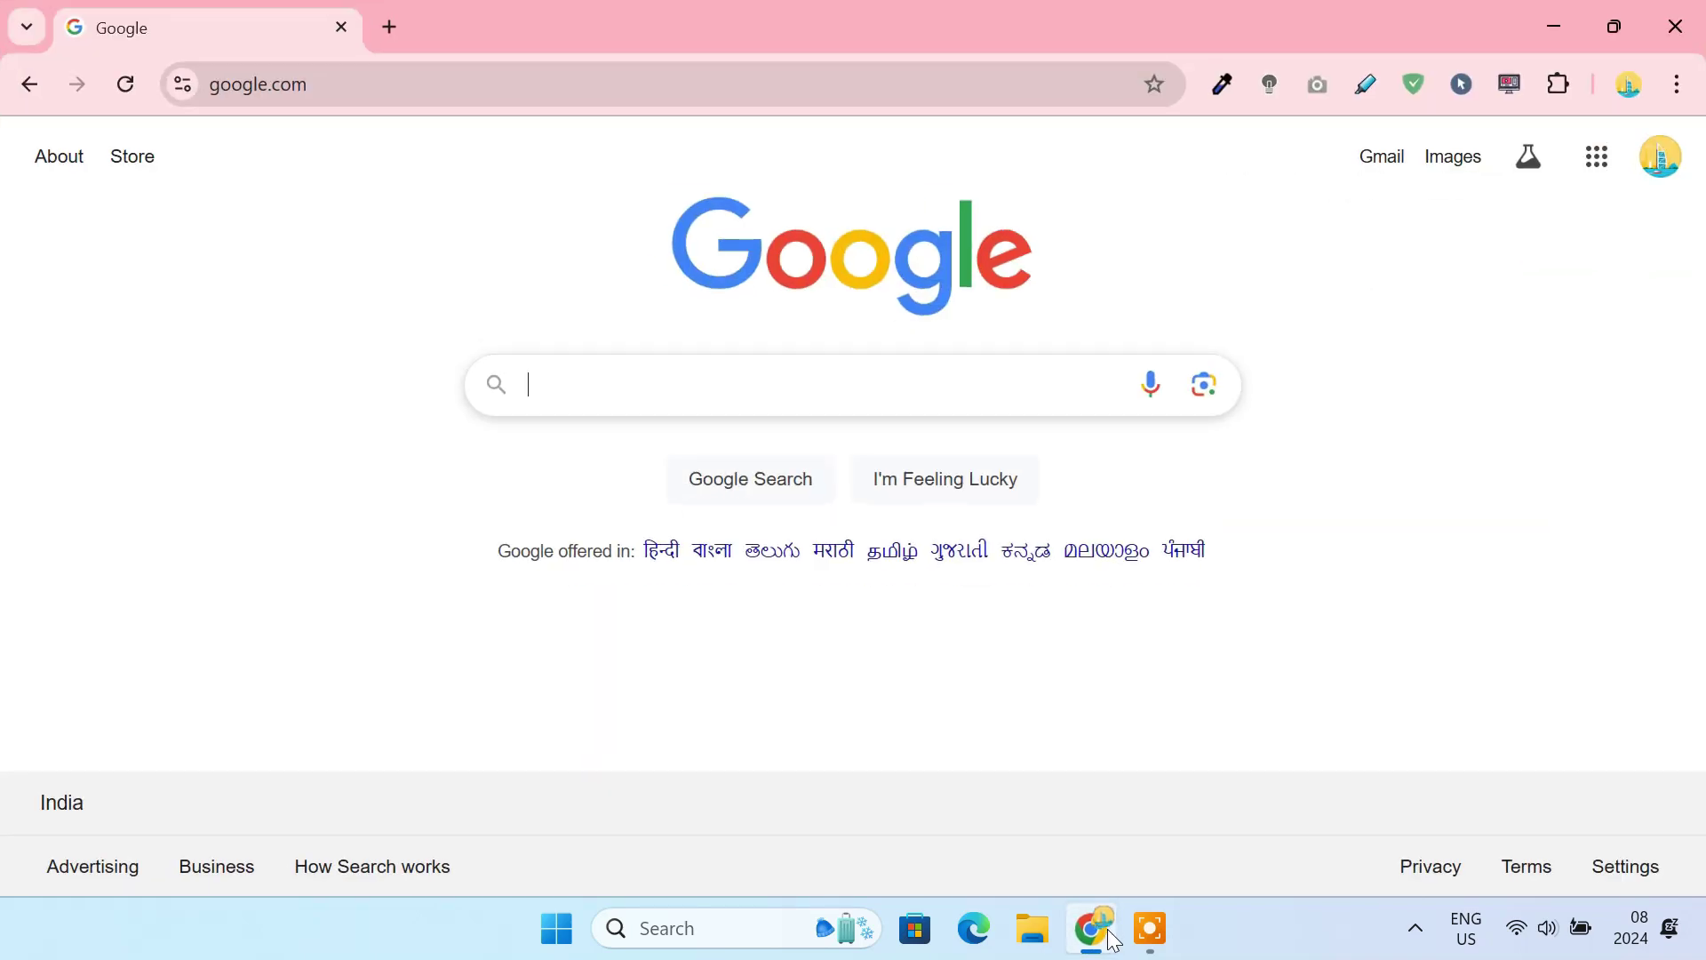
{"action": "left_click", "coordinate": [432, 99]}
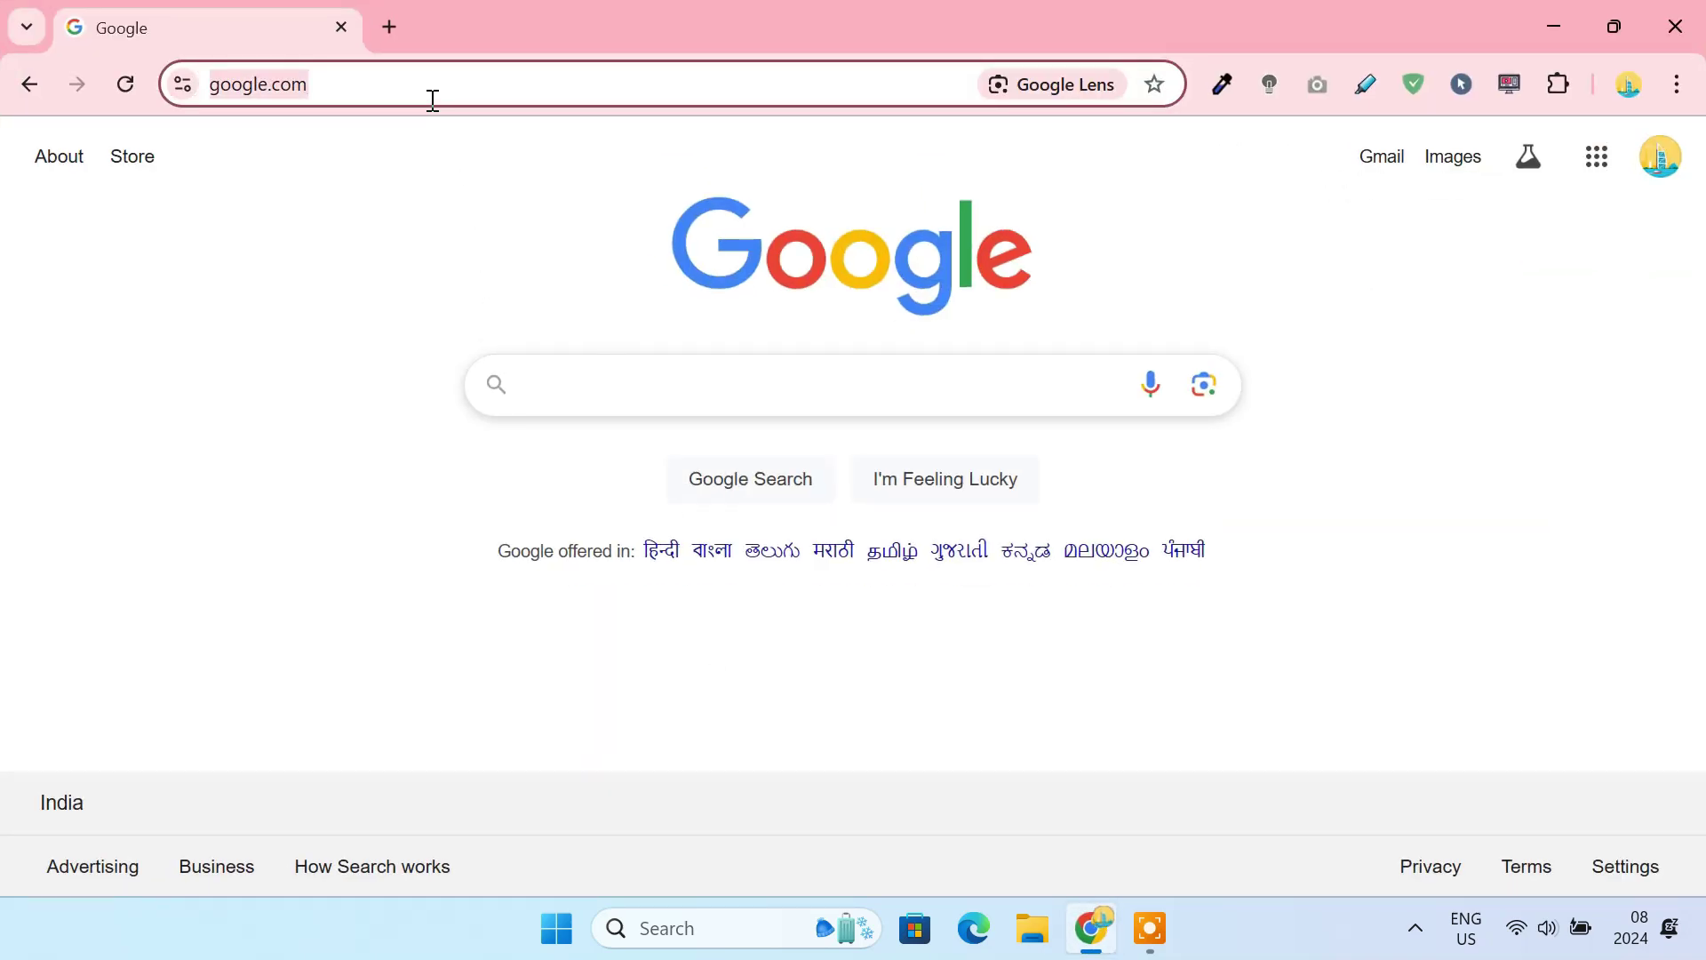
{"action": "type", "text": "developer.android"}
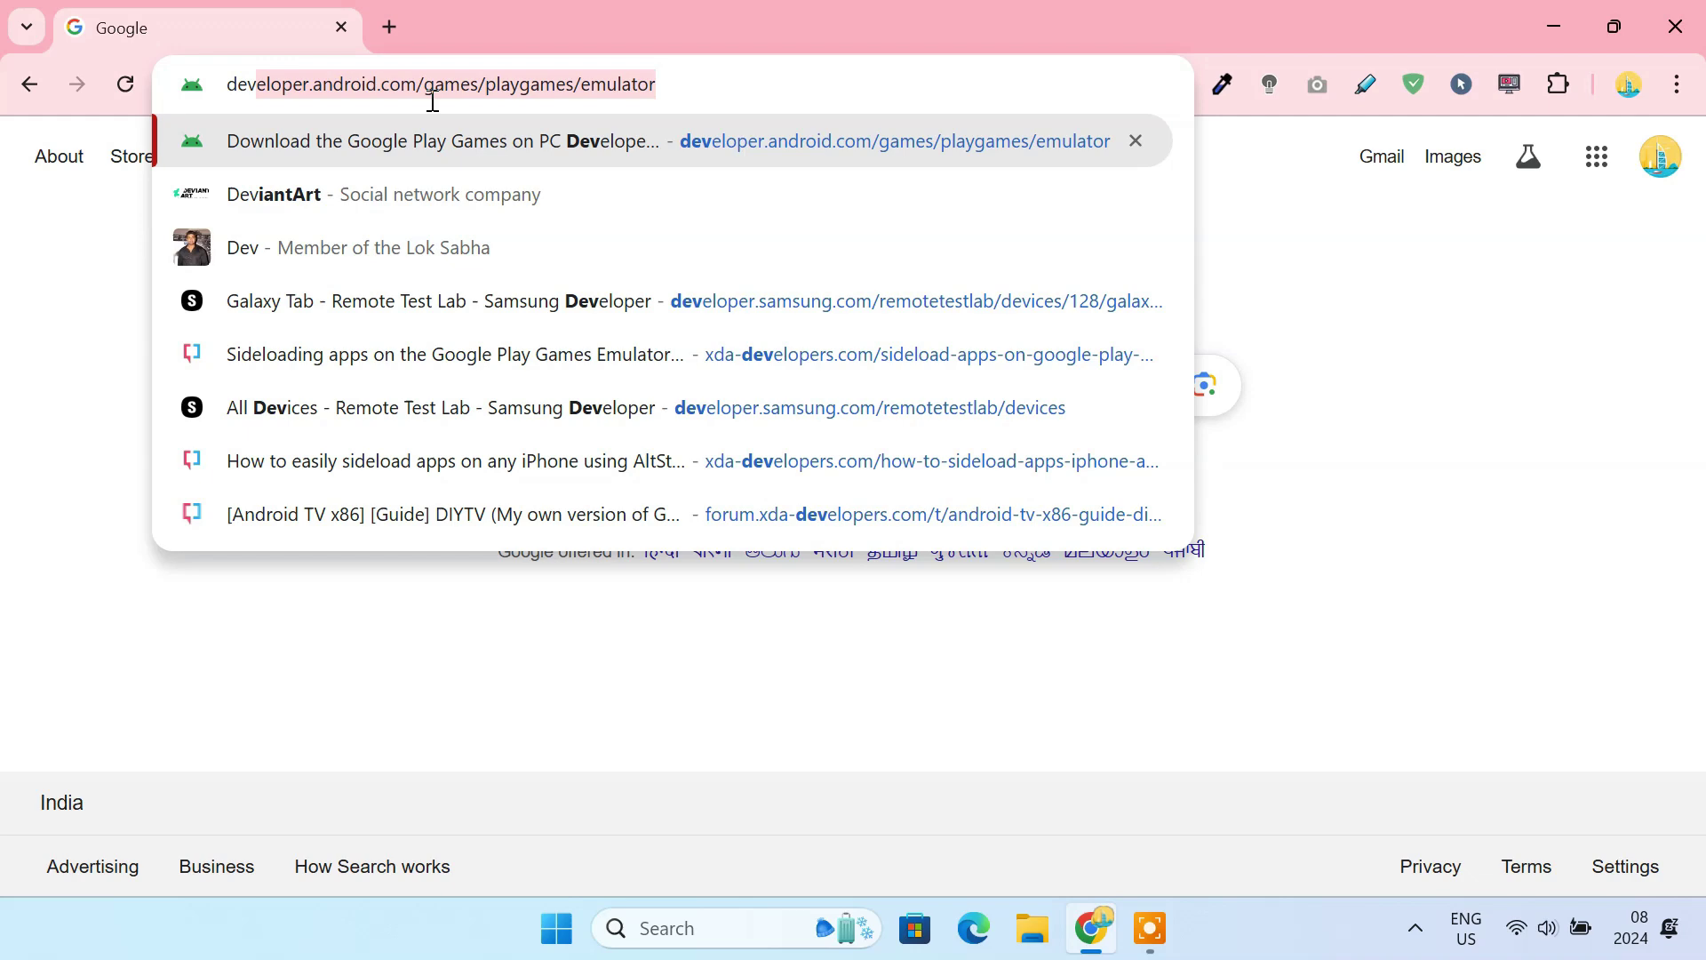
{"action": "left_click", "coordinate": [671, 82]}
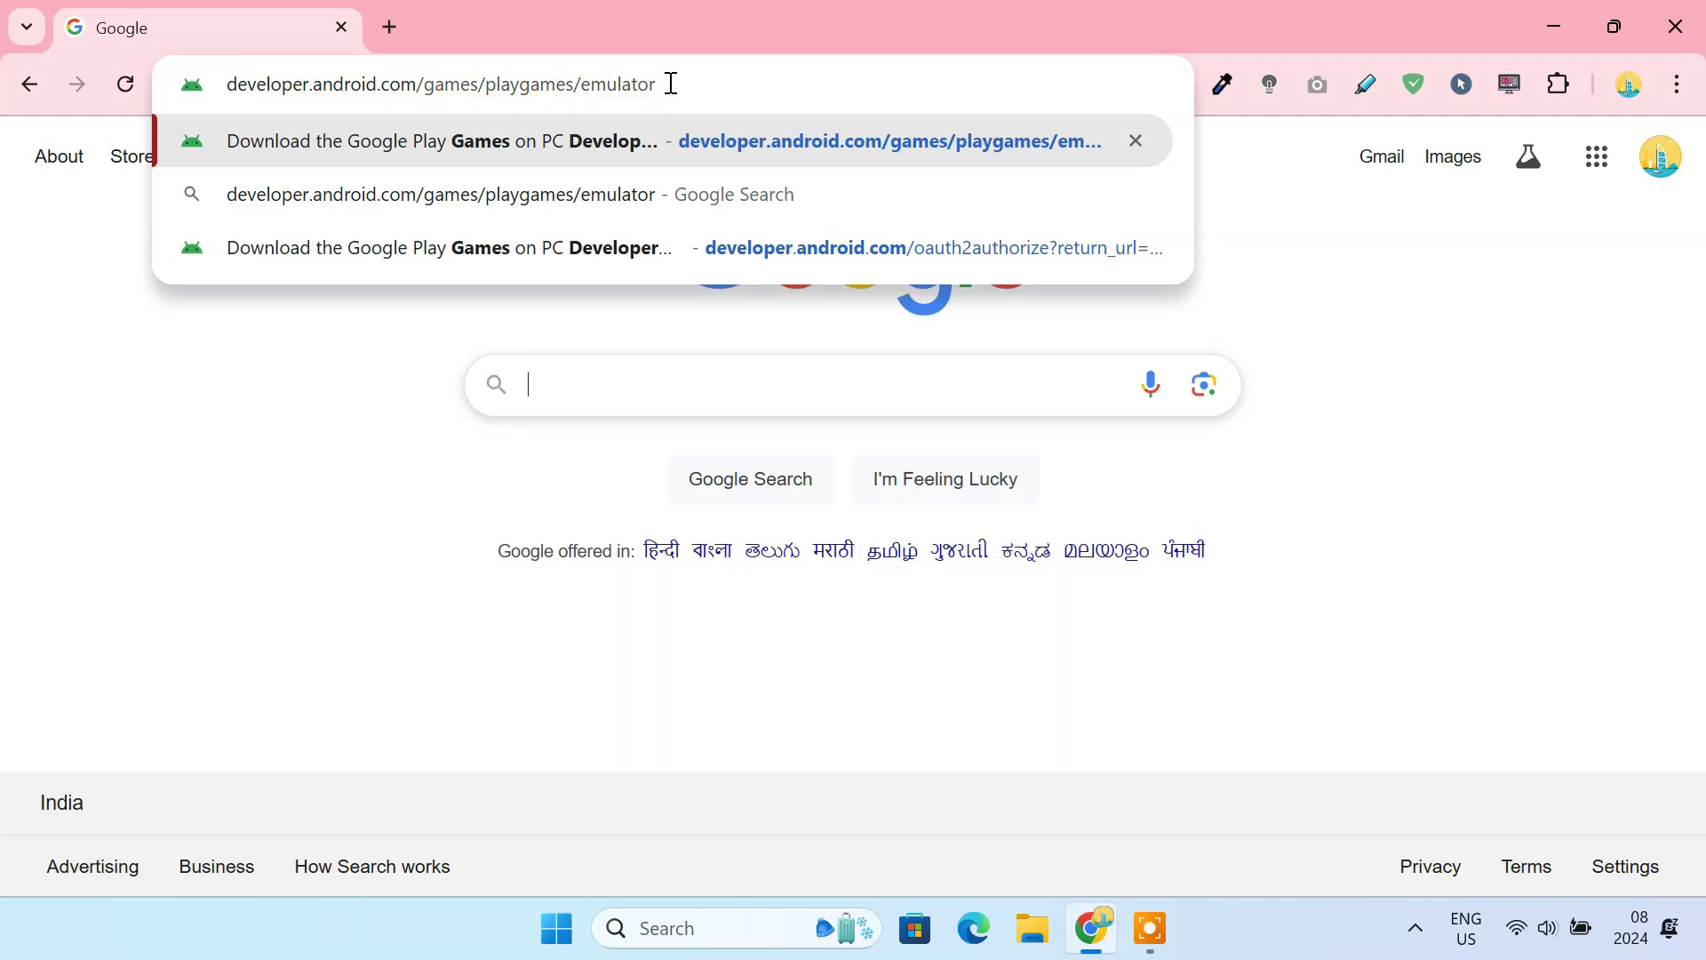
{"action": "key", "text": "Return"}
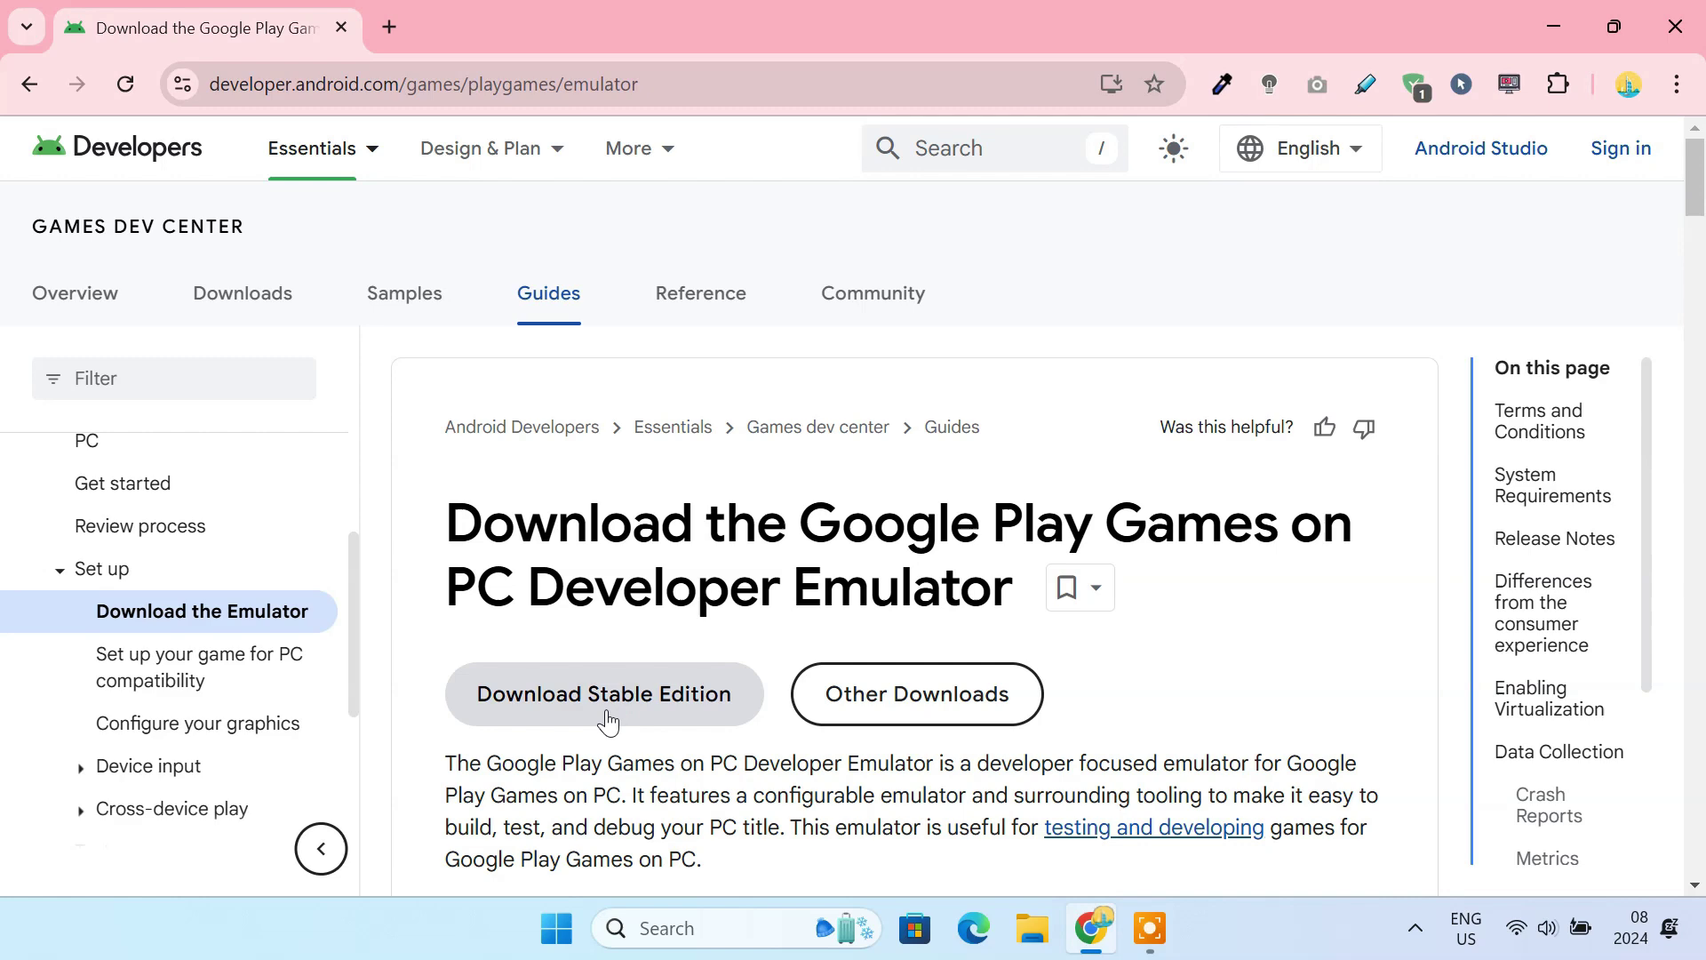
Download the Stable Edition of the Google Play Games on PC Developer Emulator, open its download folder, and close the browser
{"action": "left_click", "coordinate": [662, 716]}
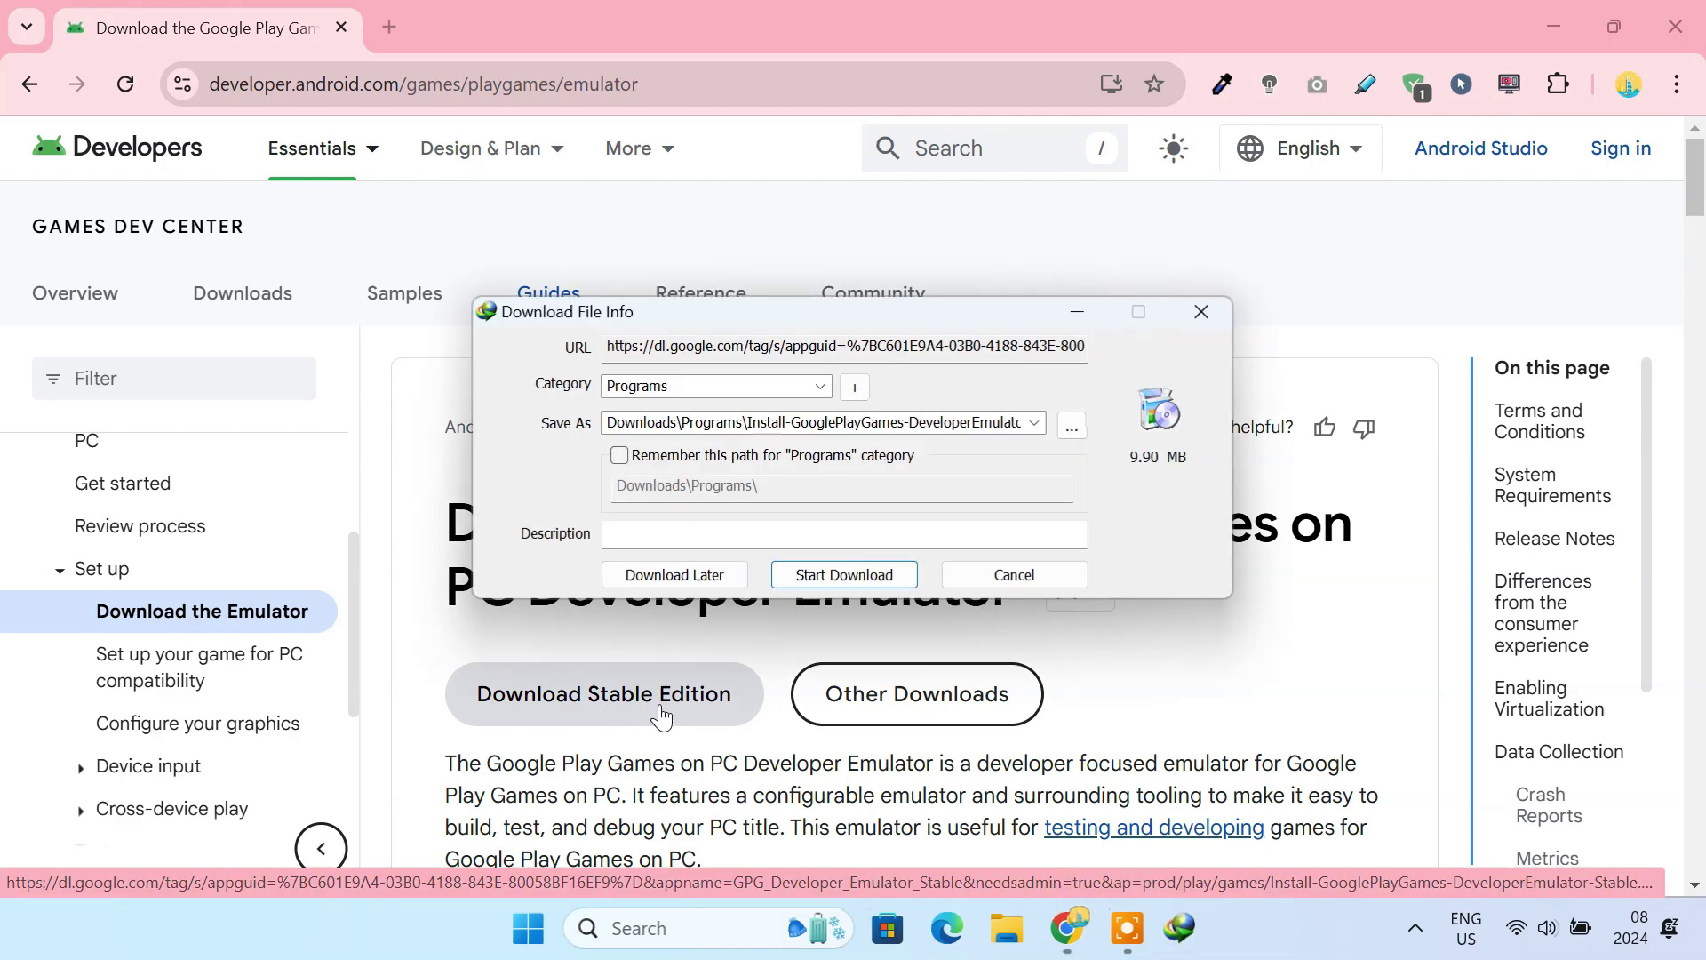
{"action": "left_click", "coordinate": [836, 576]}
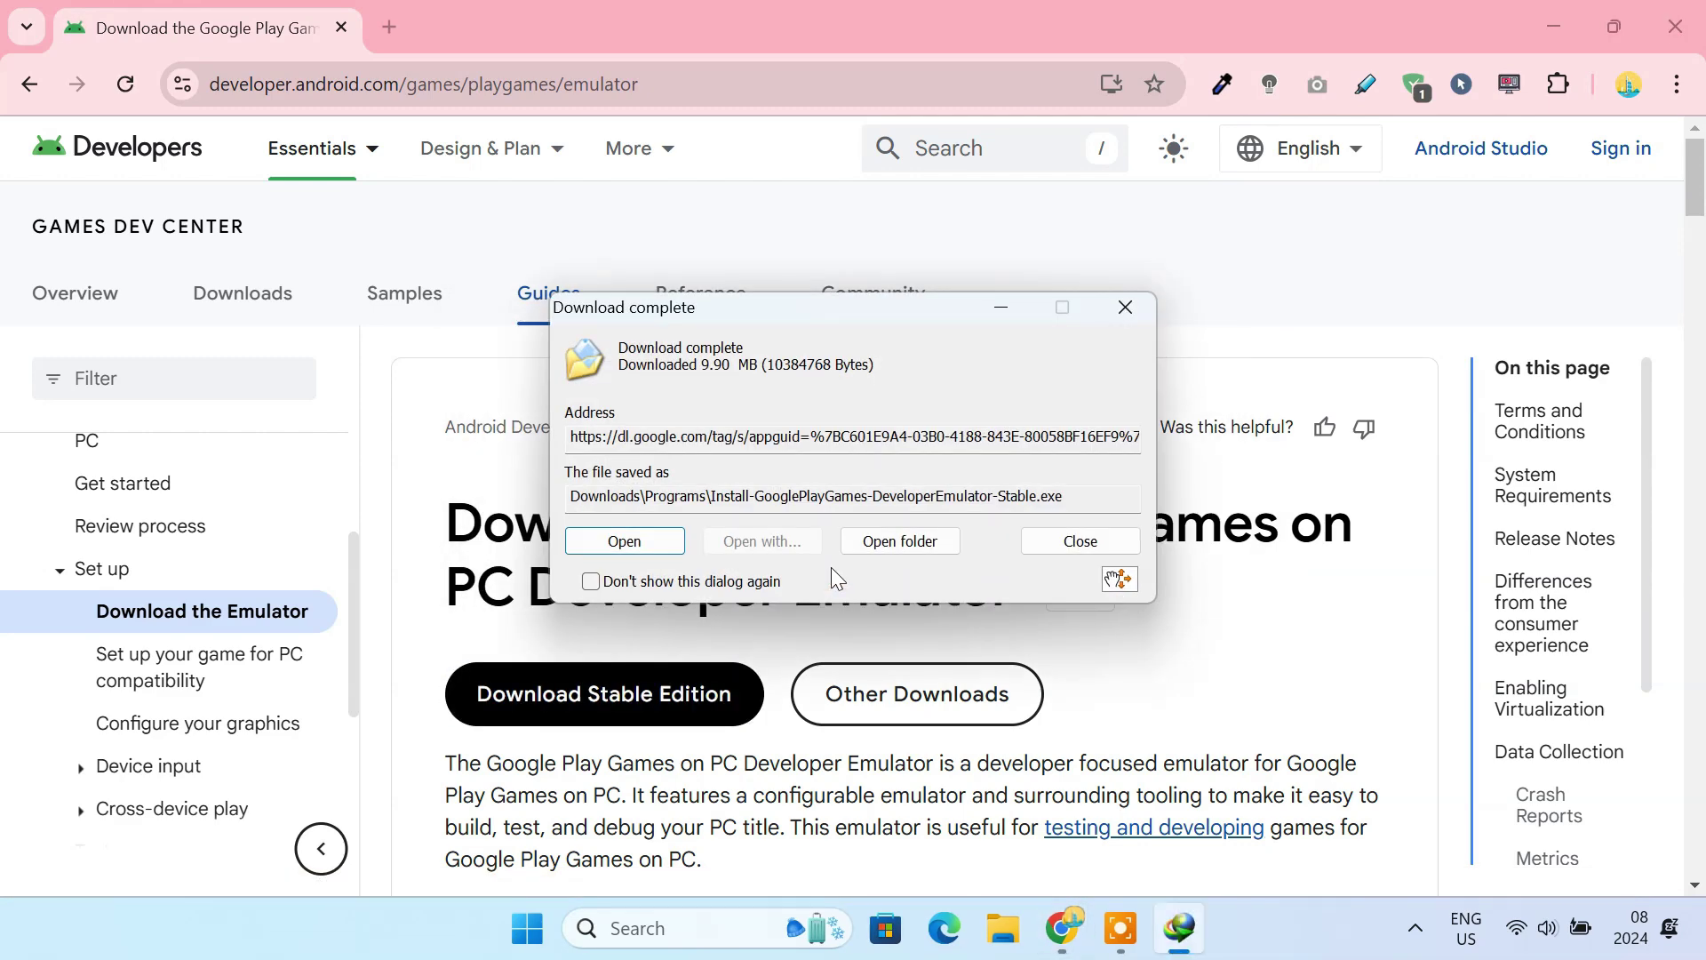
{"action": "left_click", "coordinate": [897, 544]}
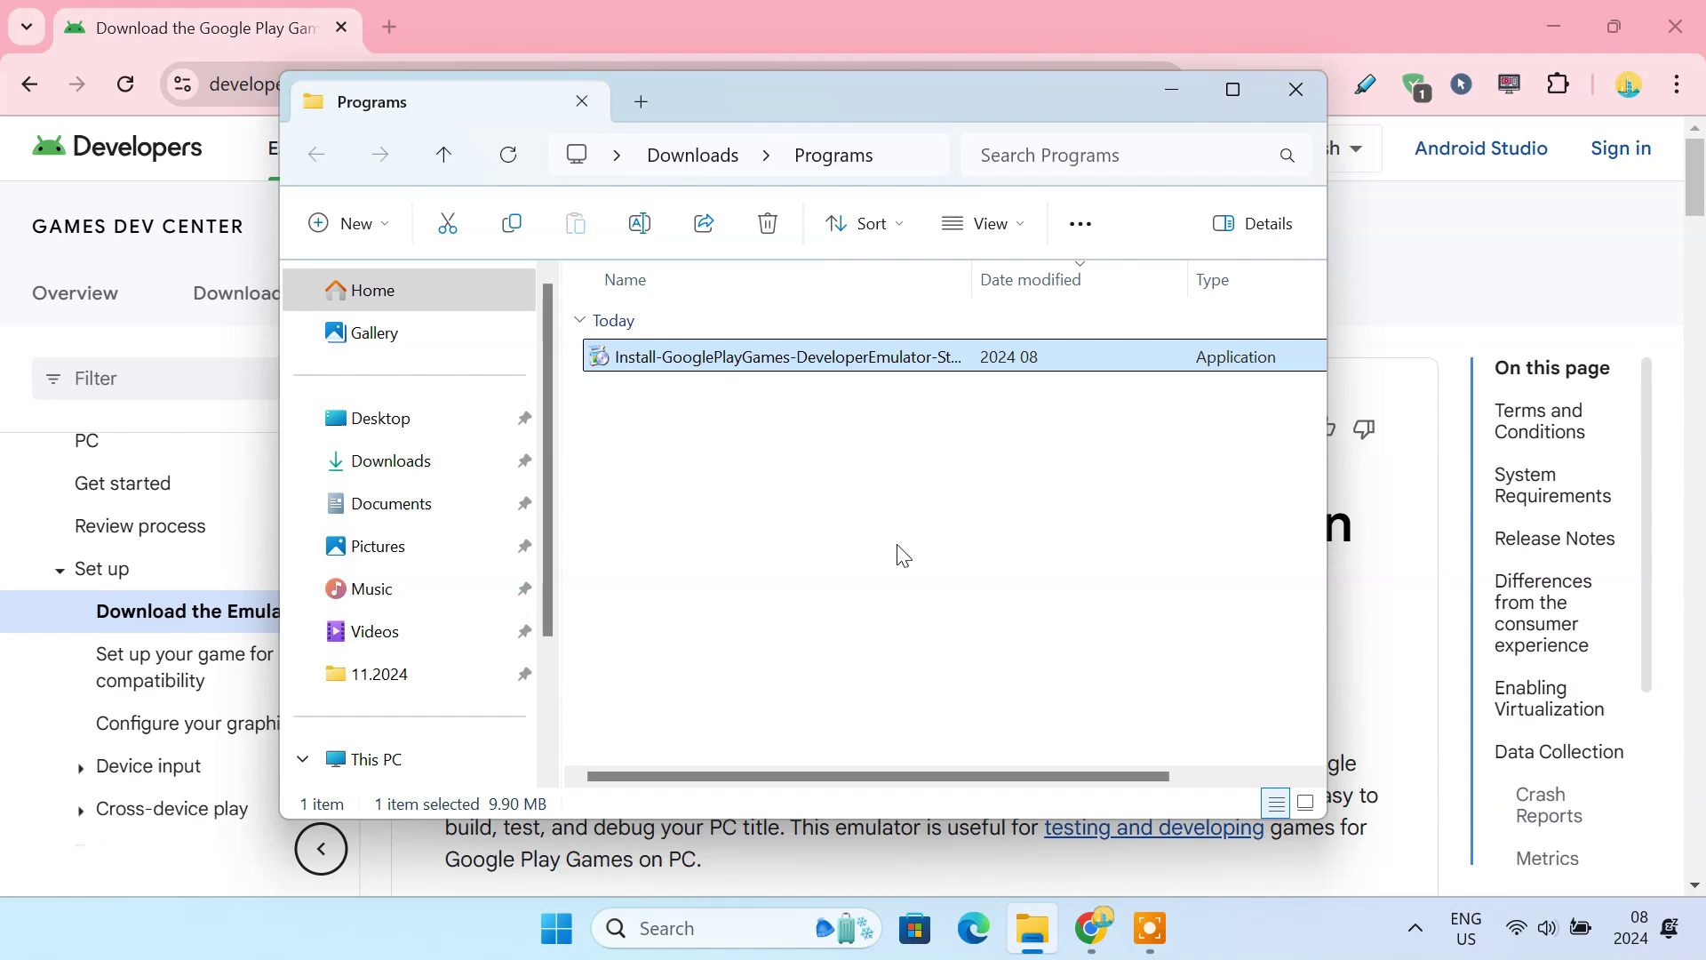
{"action": "left_click", "coordinate": [1698, 28]}
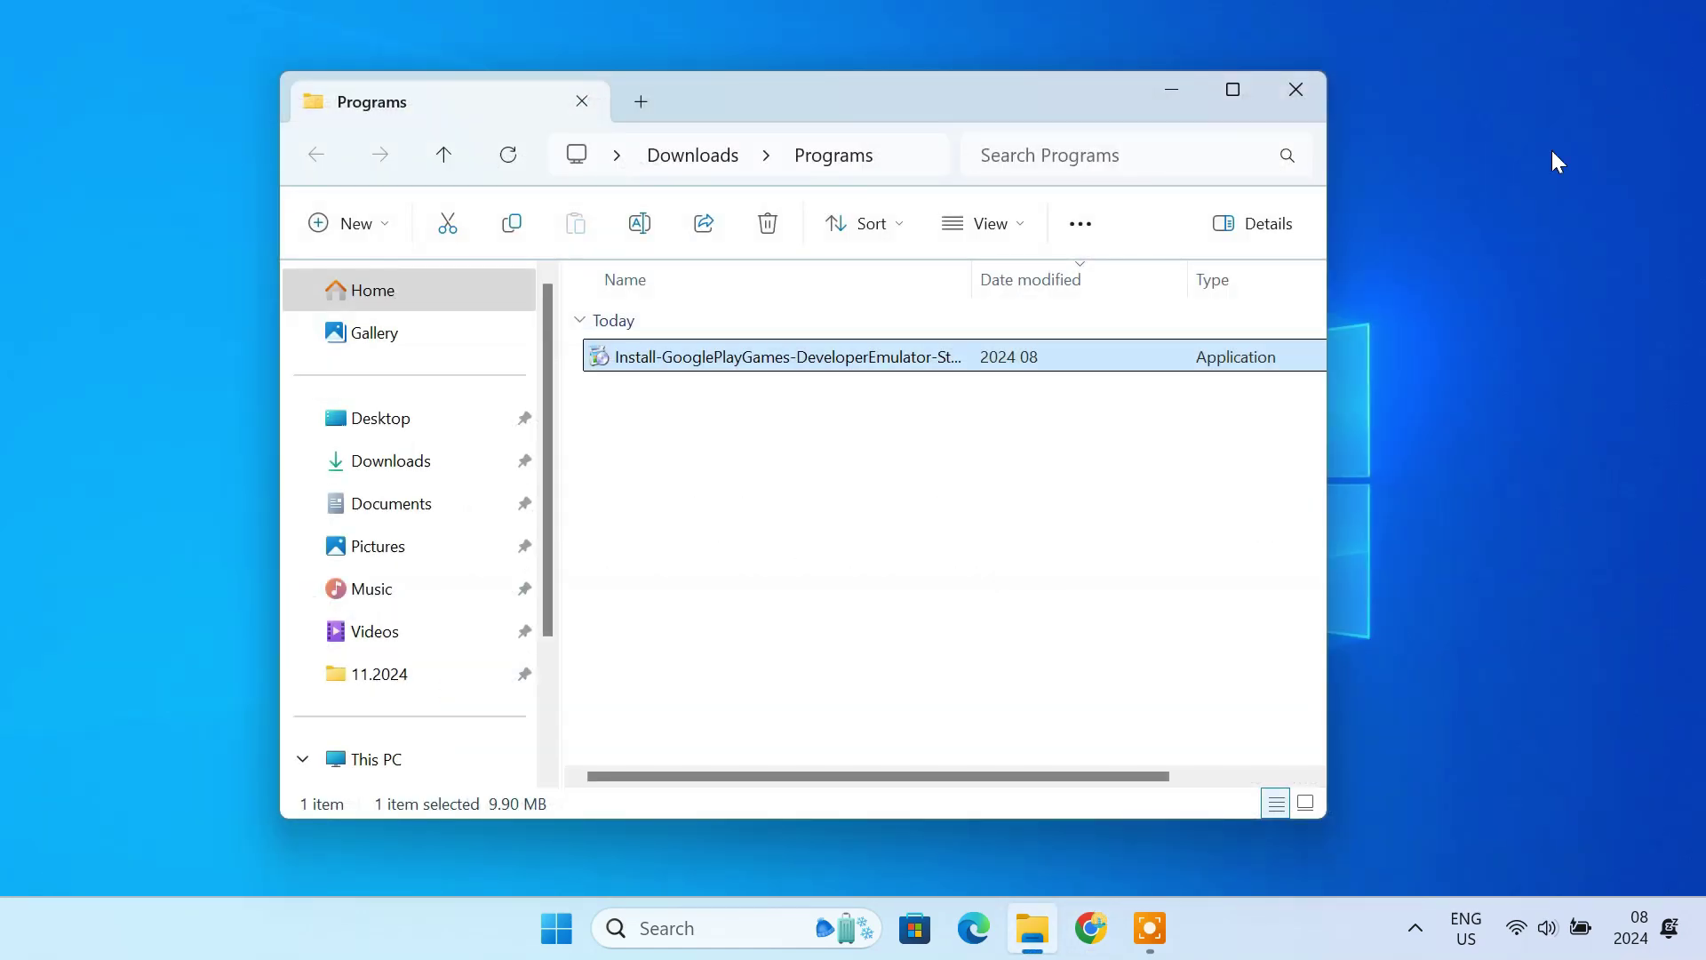
Run the downloaded Install-GooglePlayGames-DeveloperEmulator-Stable.exe, allow it to install the emulator, and close the installer
{"action": "double_click", "coordinate": [762, 360]}
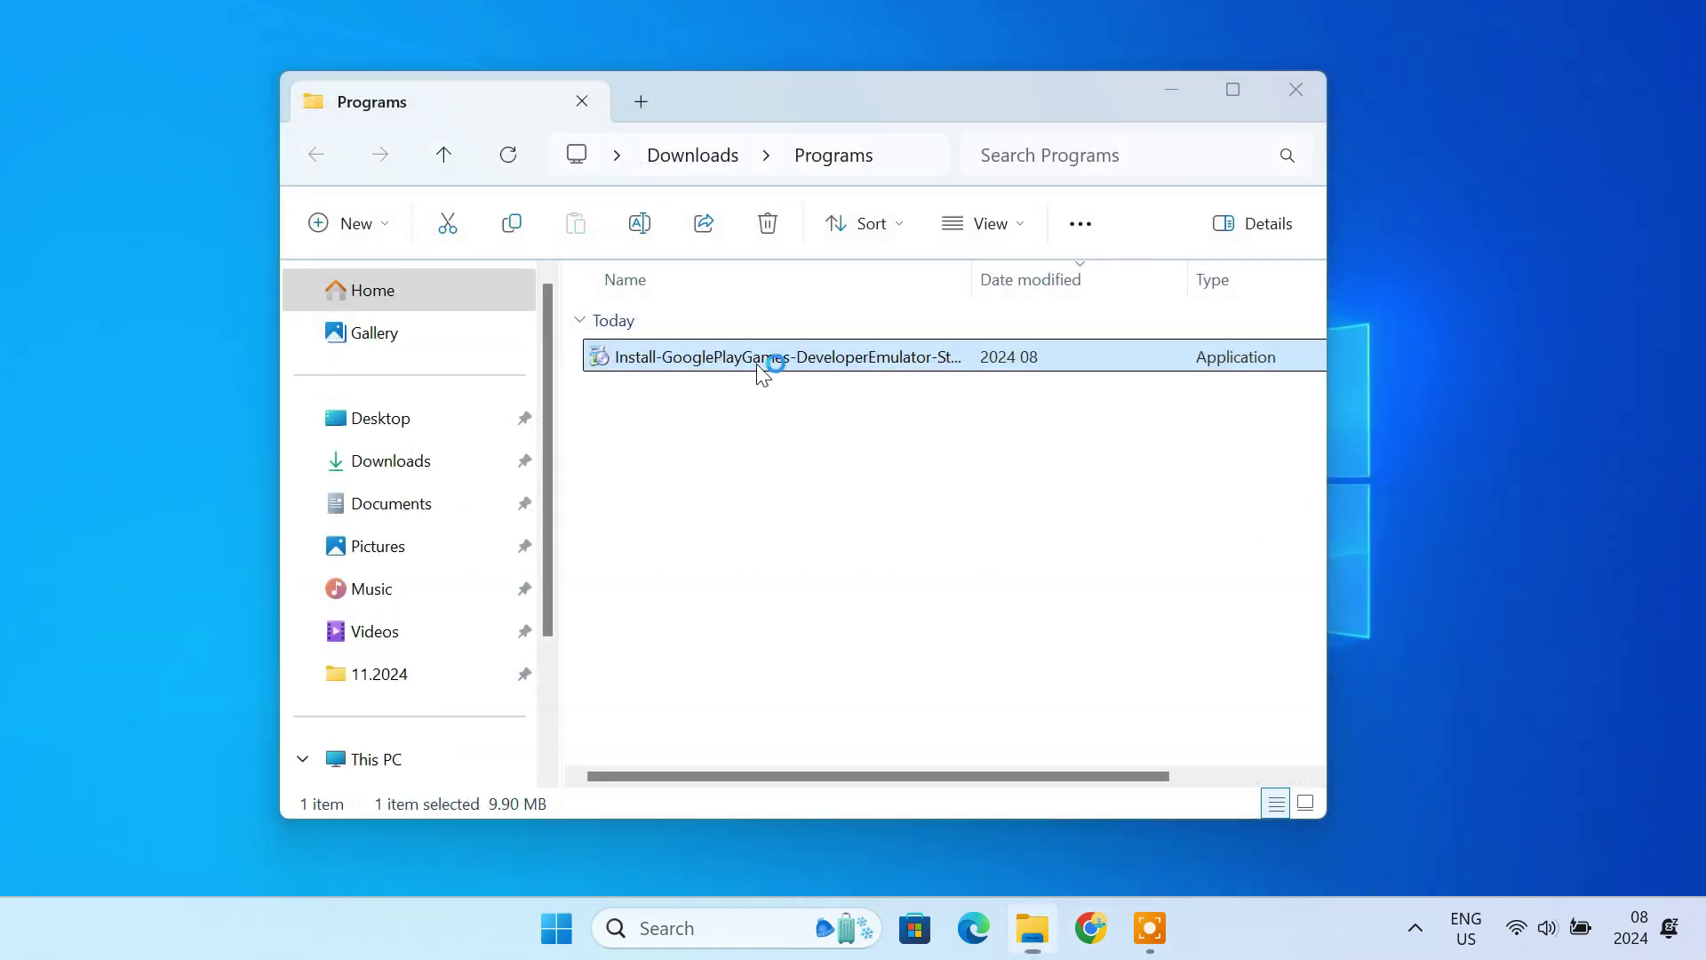
{"action": "left_click", "coordinate": [778, 690]}
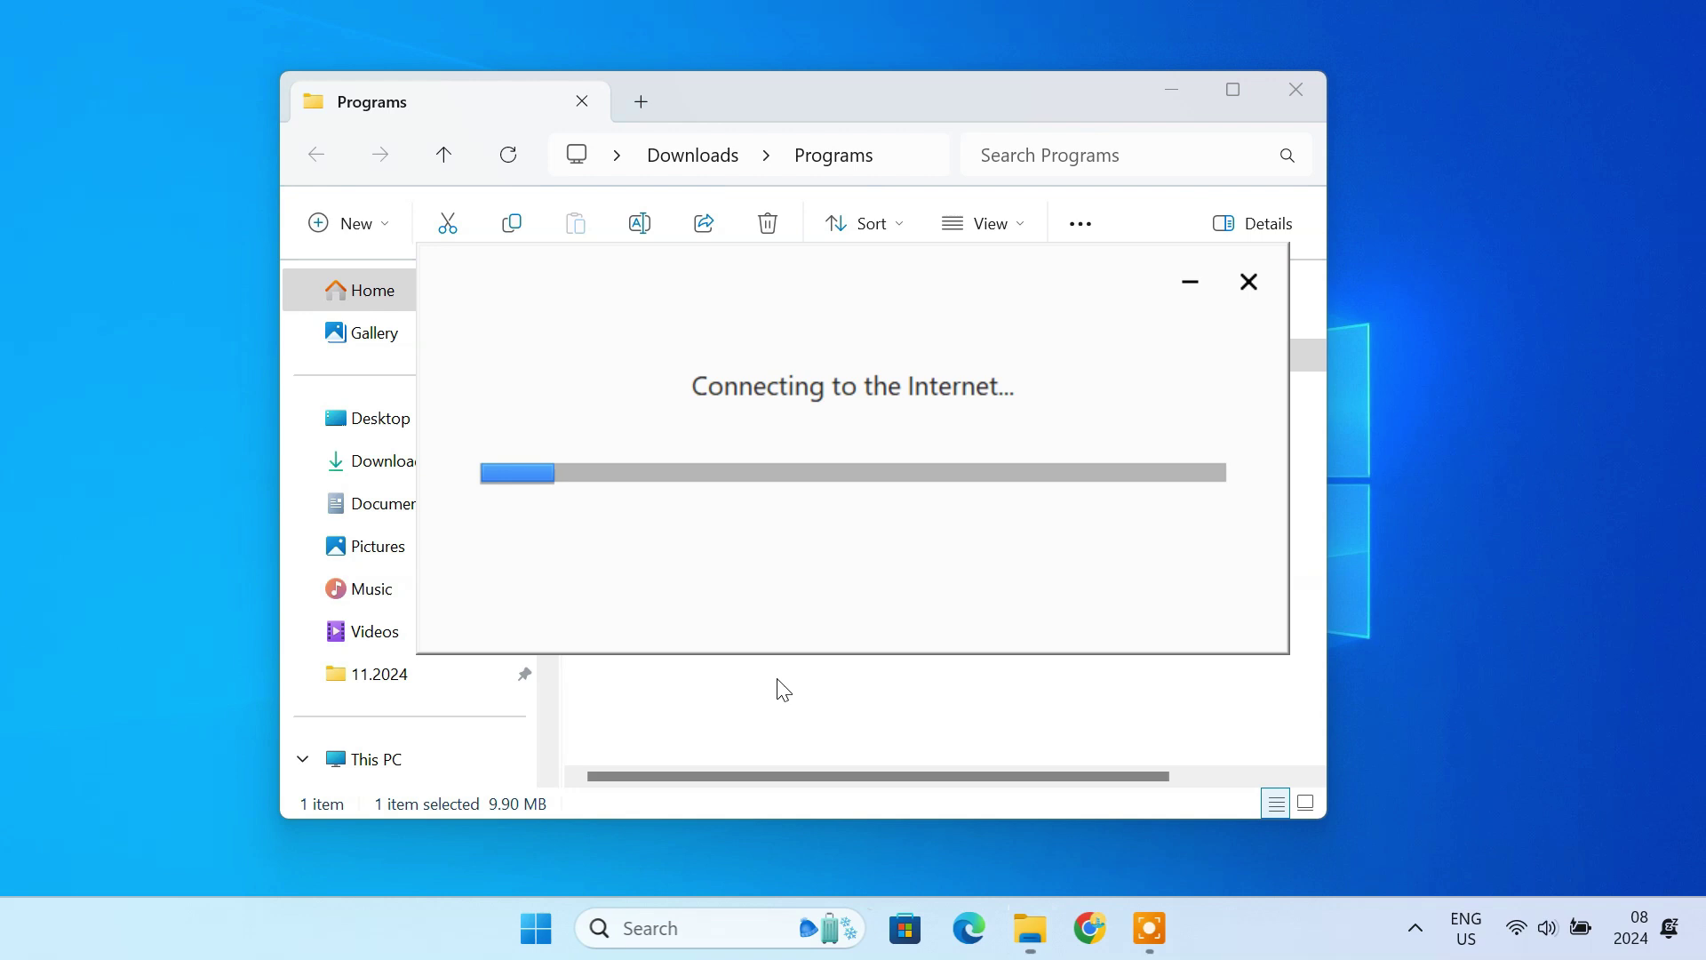
{"action": "left_click", "coordinate": [1172, 90]}
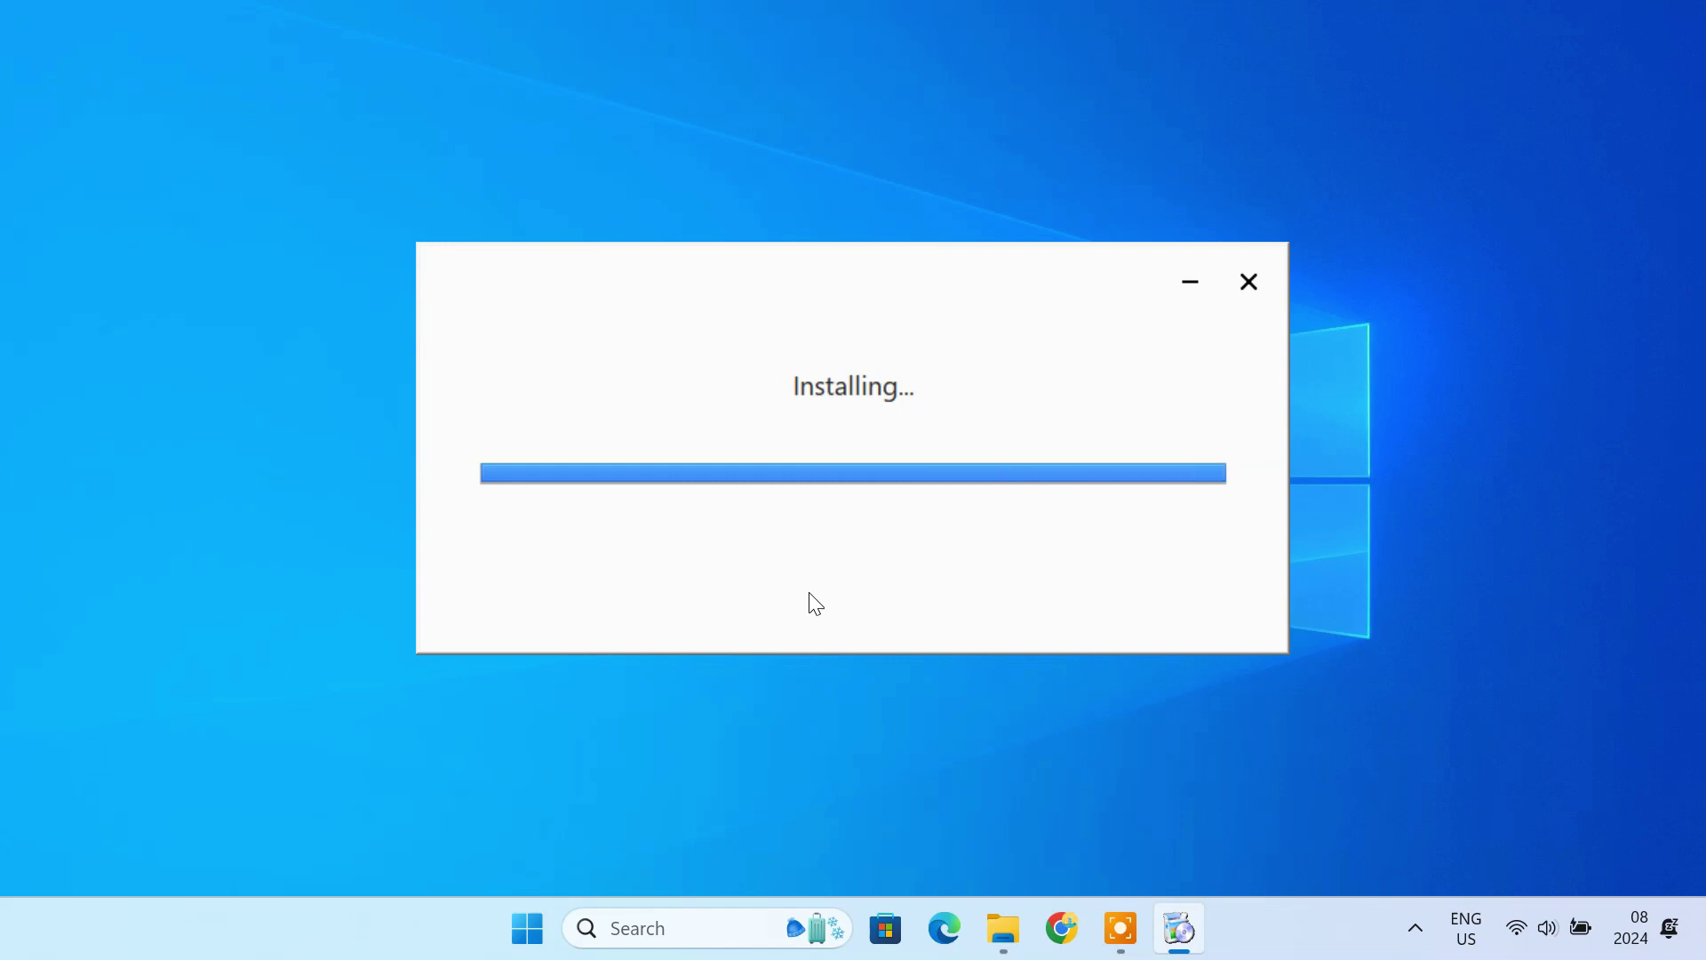
{"action": "left_click", "coordinate": [1197, 620]}
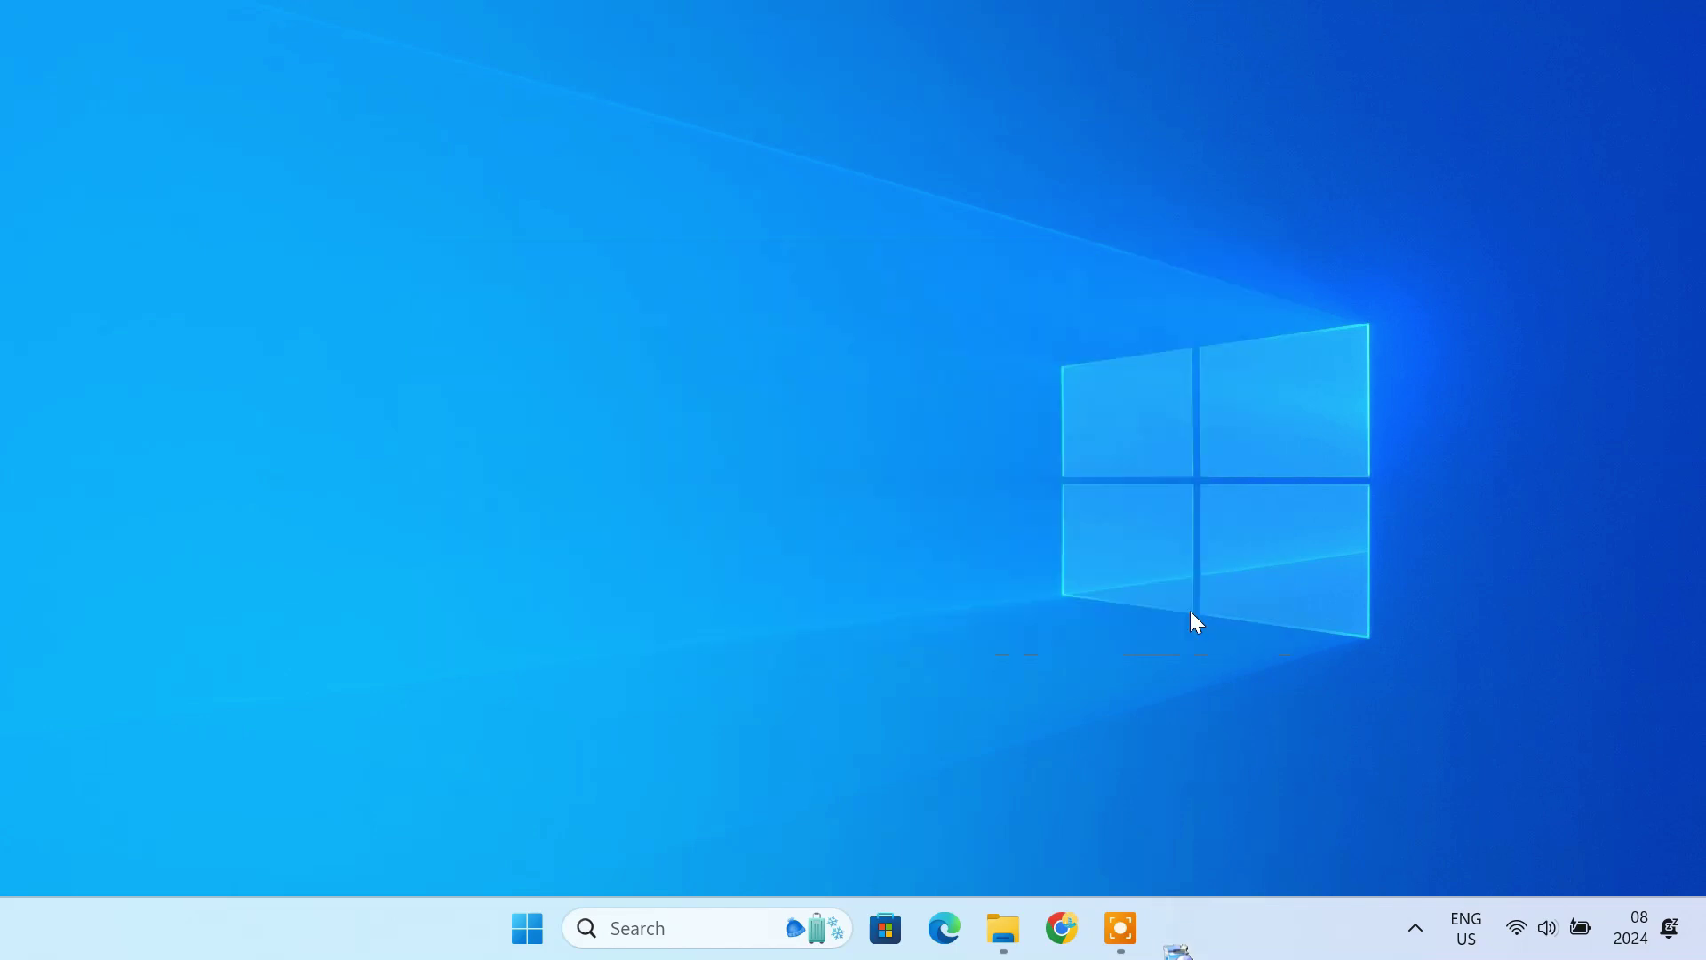
Search Windows for google and launch the Google Play Games Developer Emulator
{"action": "left_click", "coordinate": [738, 934]}
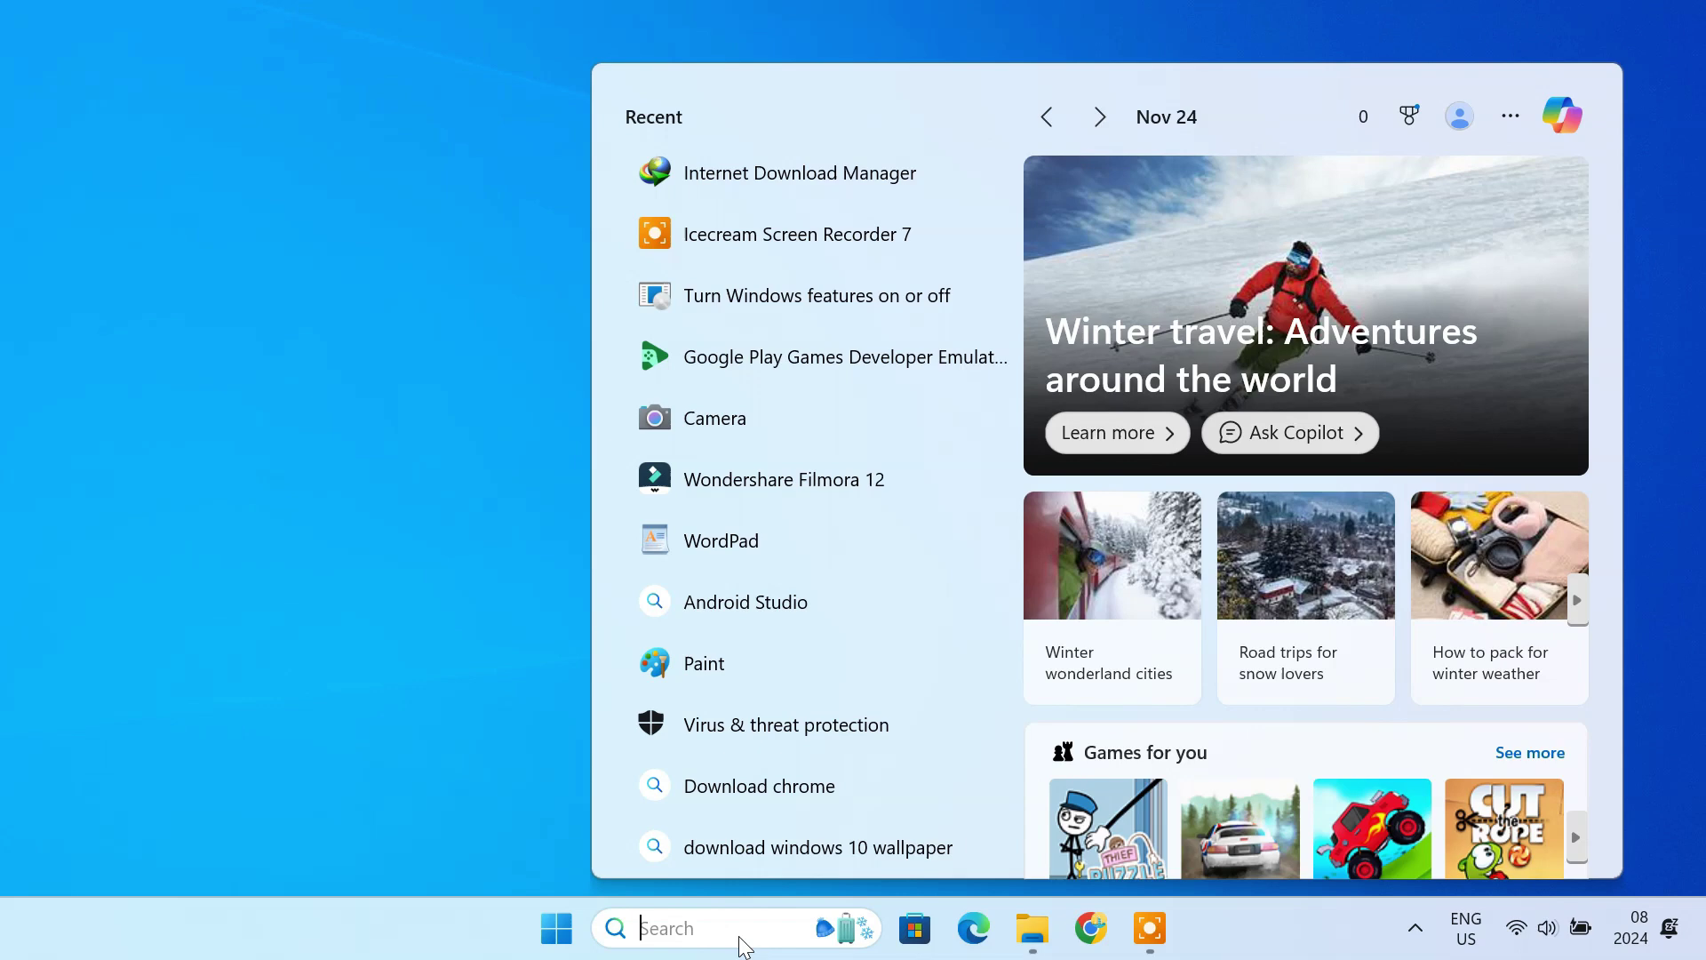
{"action": "type", "text": "google"}
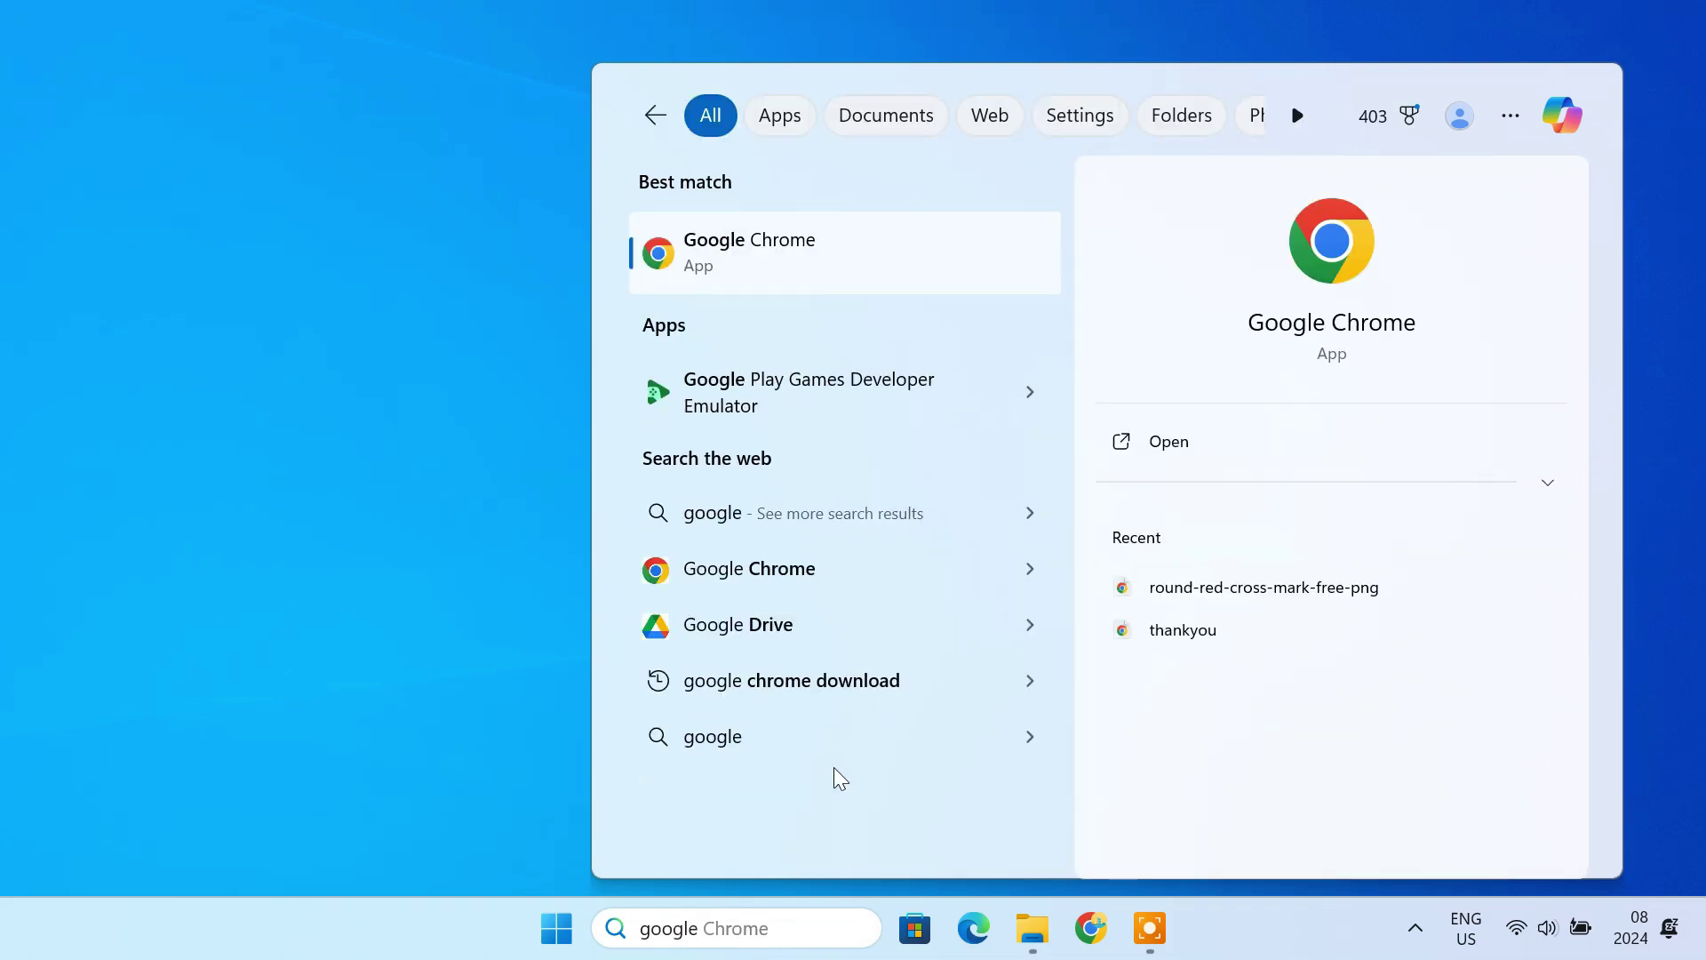
{"action": "left_click", "coordinate": [829, 393]}
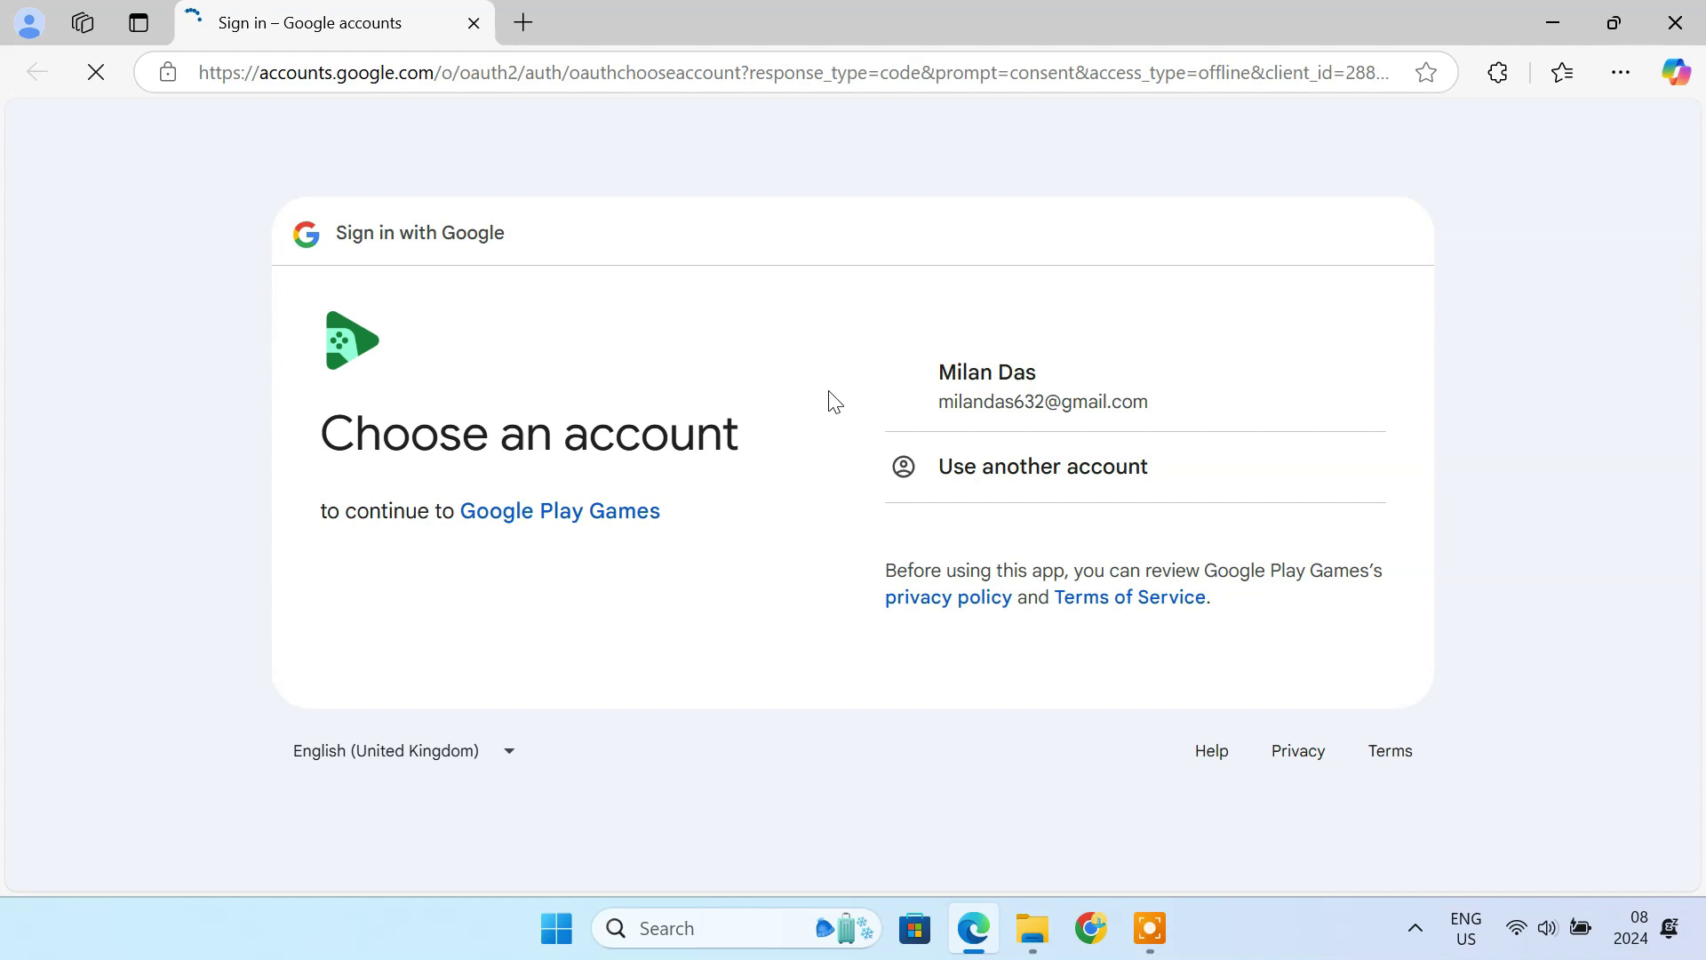
Sign in to Google Play Games with the listed Google account, and always allow USB debugging from this computer in the emulator
{"action": "left_click", "coordinate": [1071, 402]}
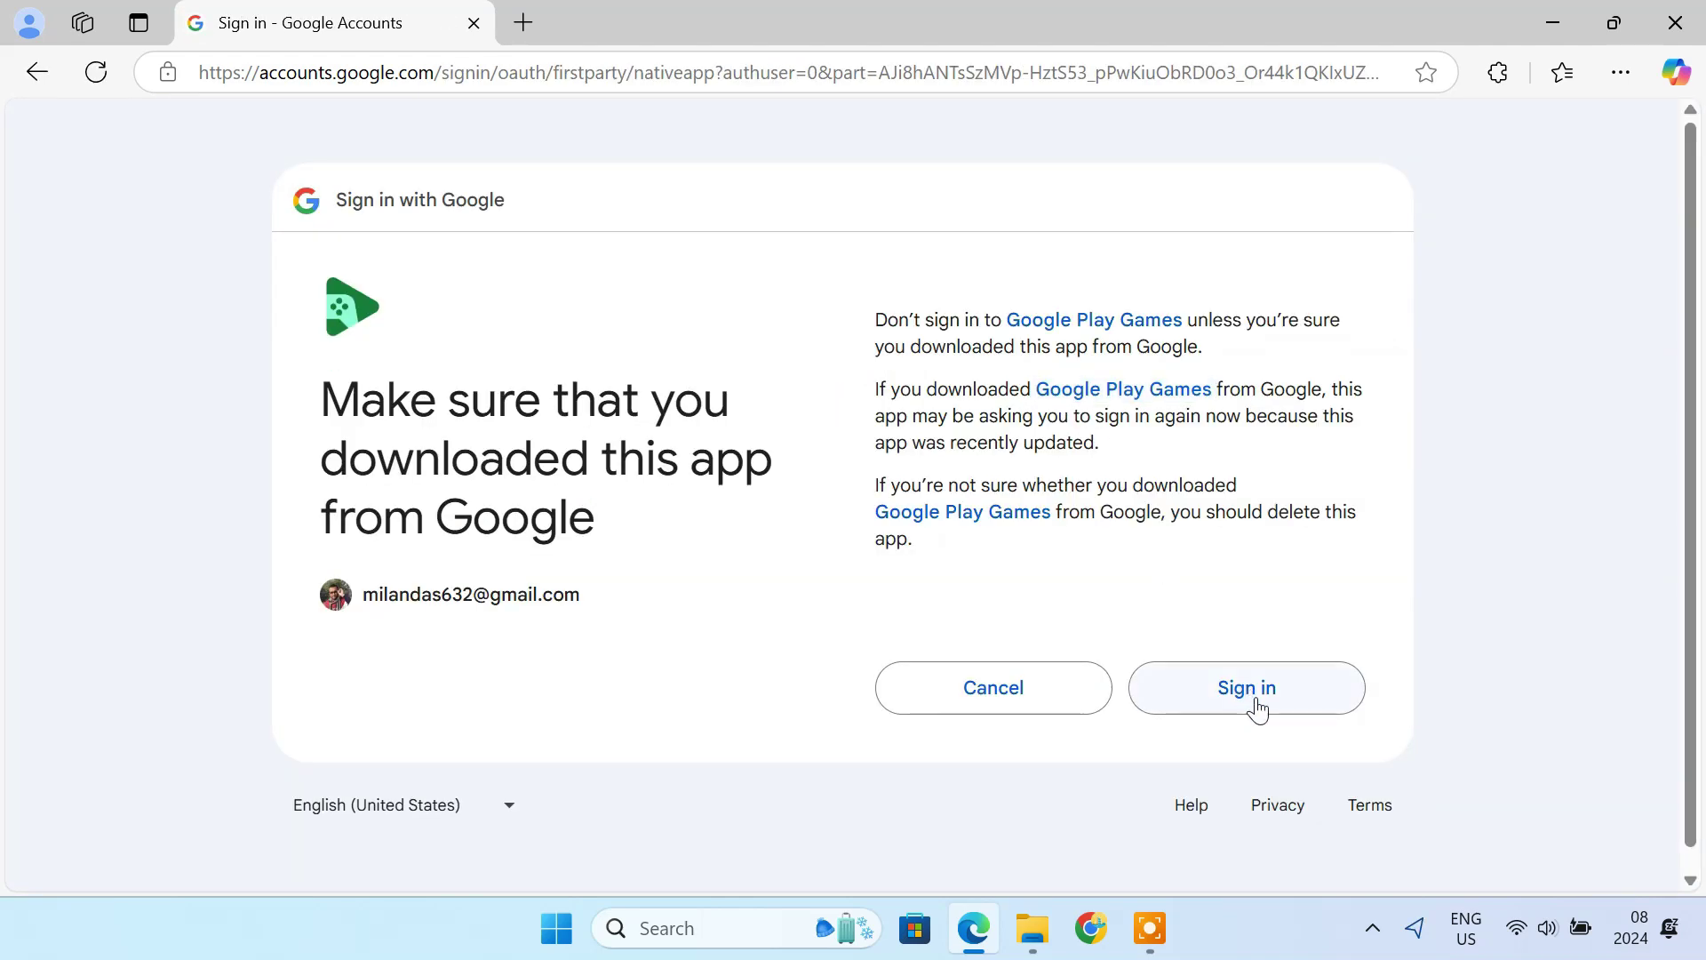
{"action": "left_click", "coordinate": [1258, 699]}
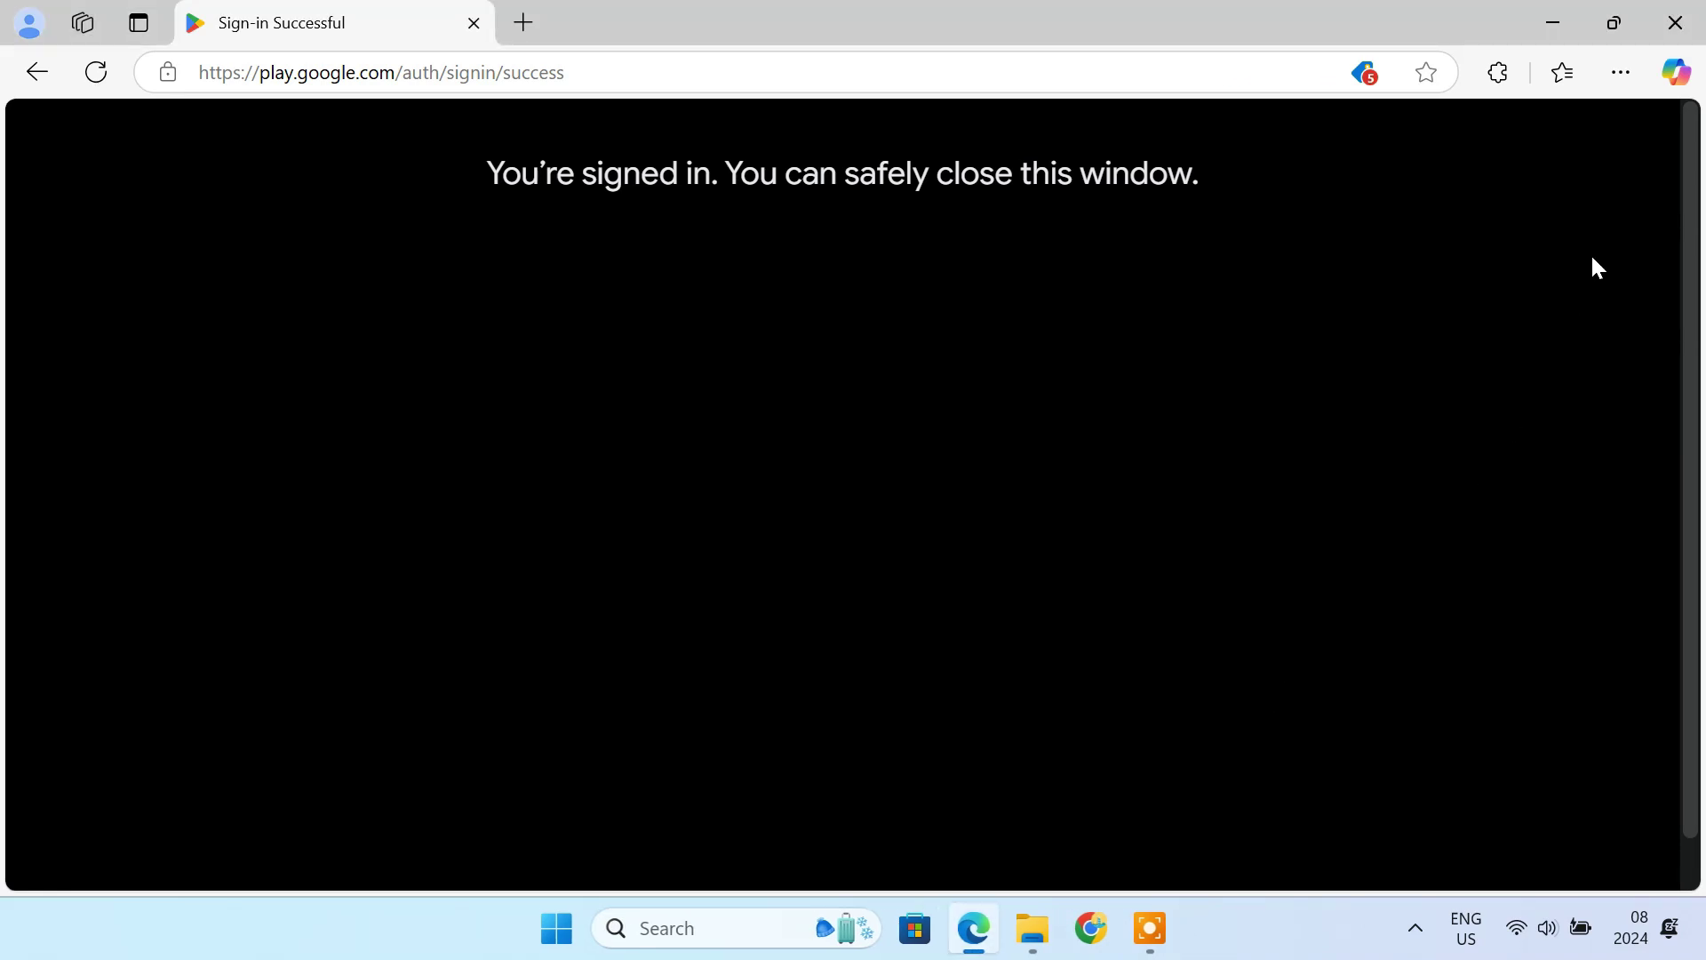
{"action": "left_click", "coordinate": [1668, 25]}
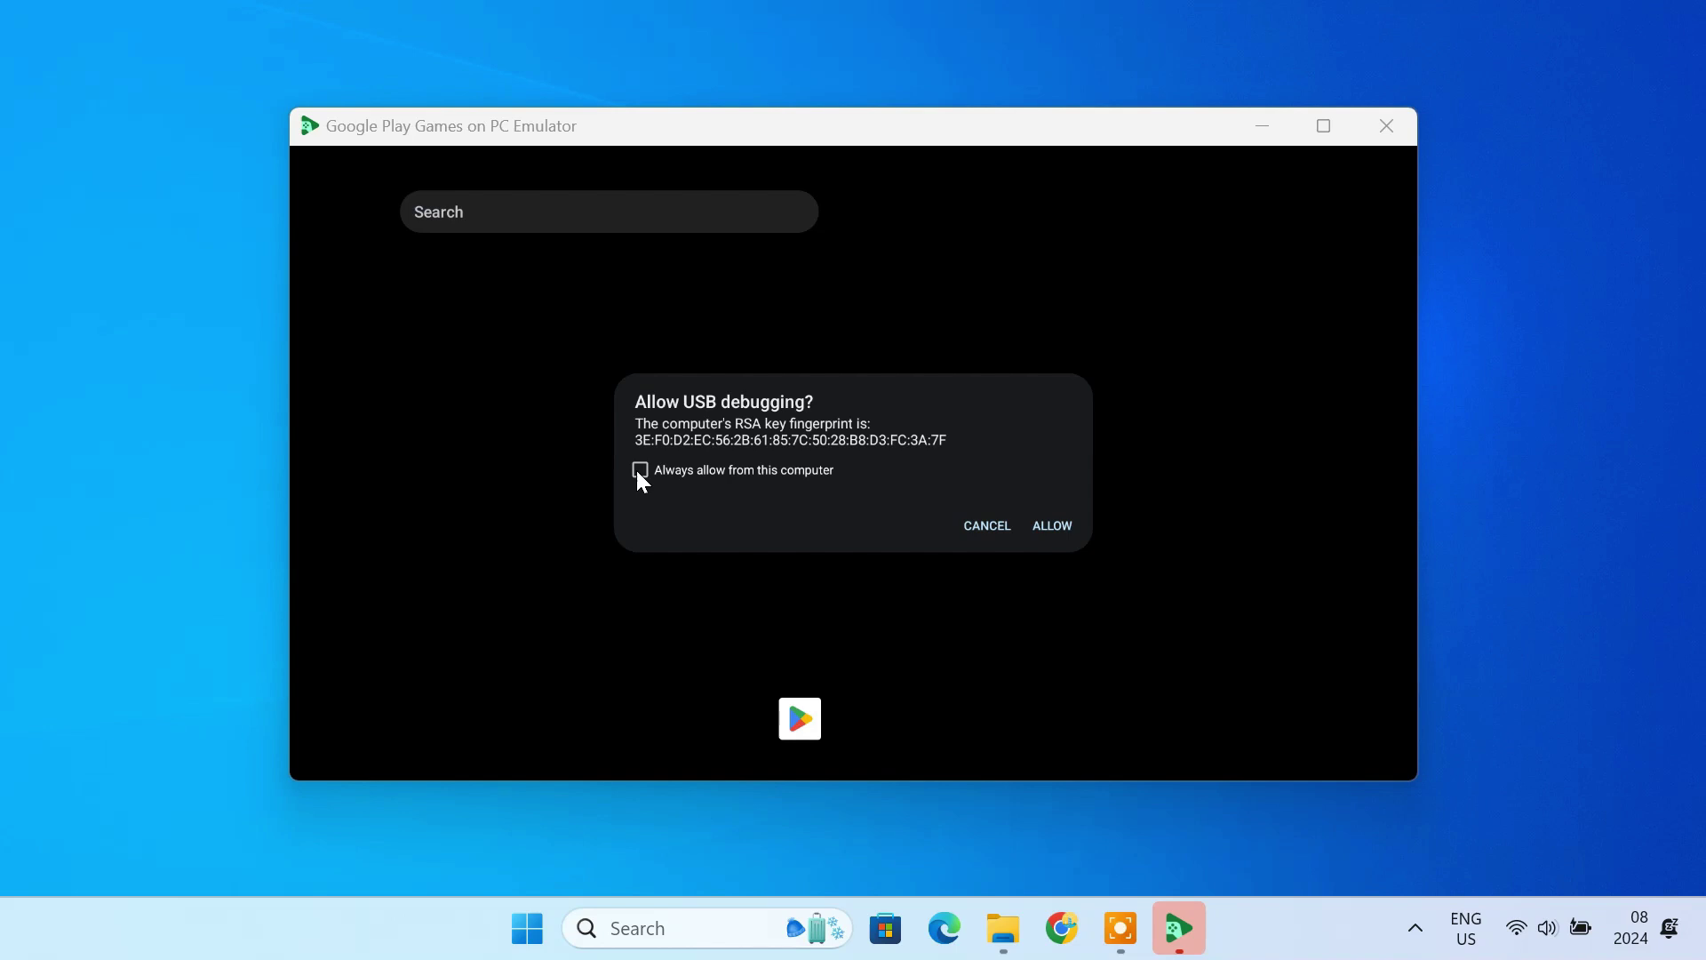
{"action": "left_click", "coordinate": [640, 469]}
{"action": "left_click", "coordinate": [1049, 526]}
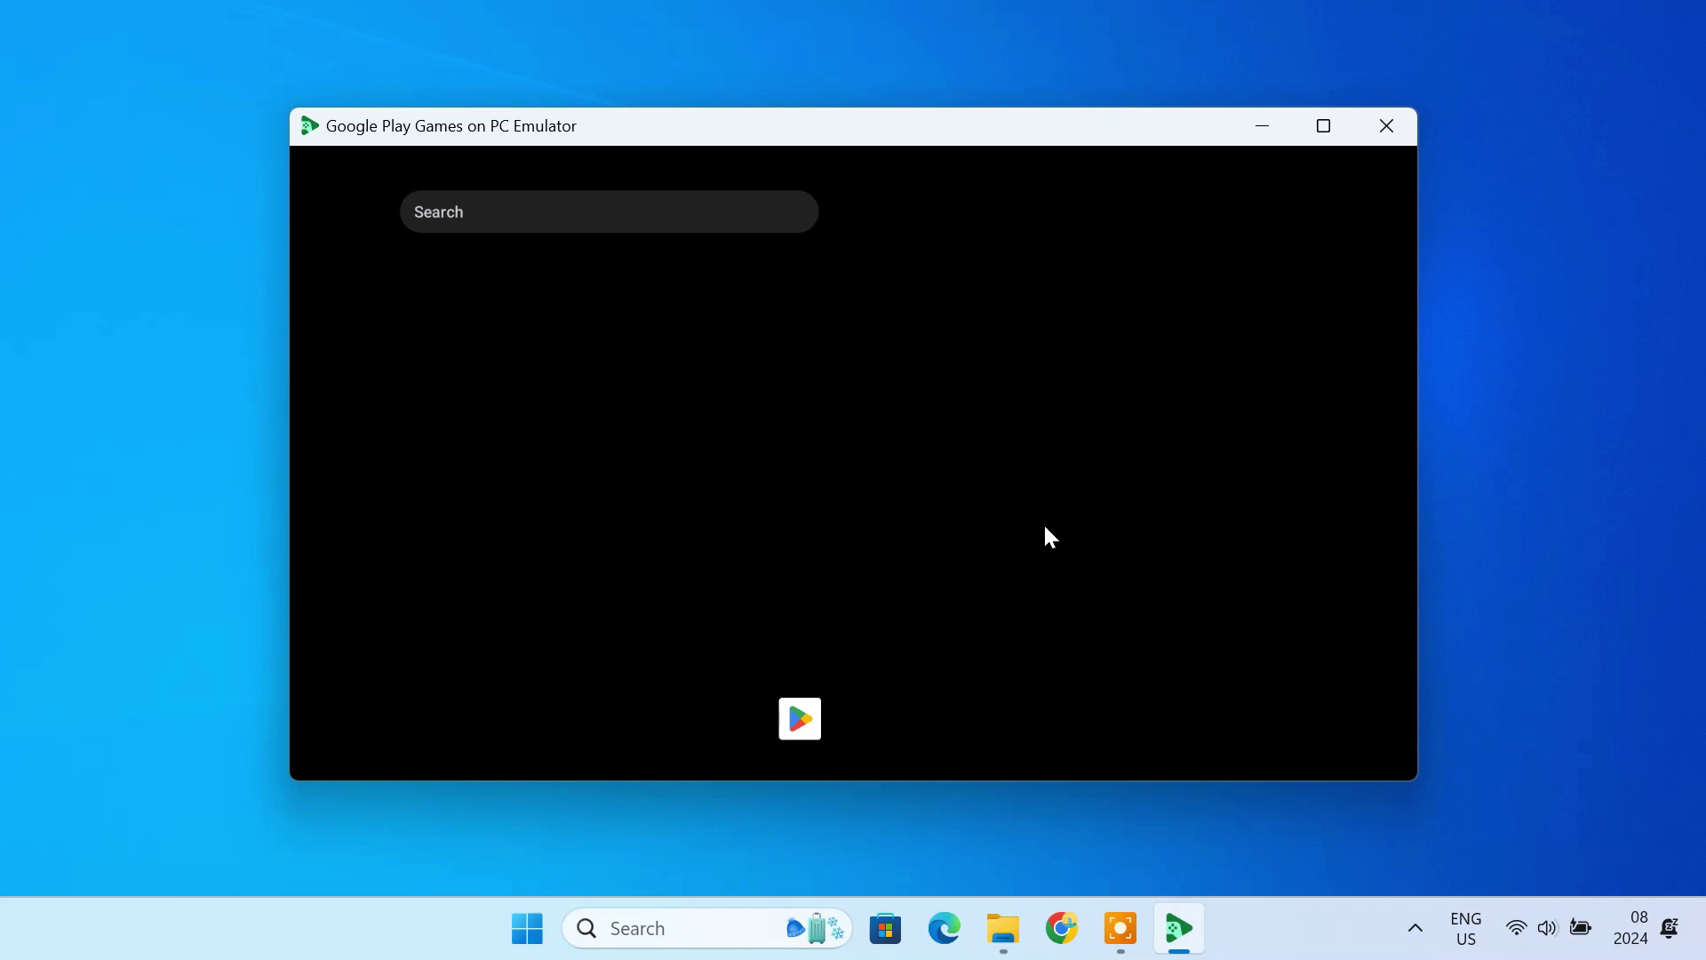
Open the emulator's app list and look at the Chrome and Files apps, returning to the list after each
{"action": "left_click_drag", "start_coordinate": [875, 649], "coordinate": [903, 468]}
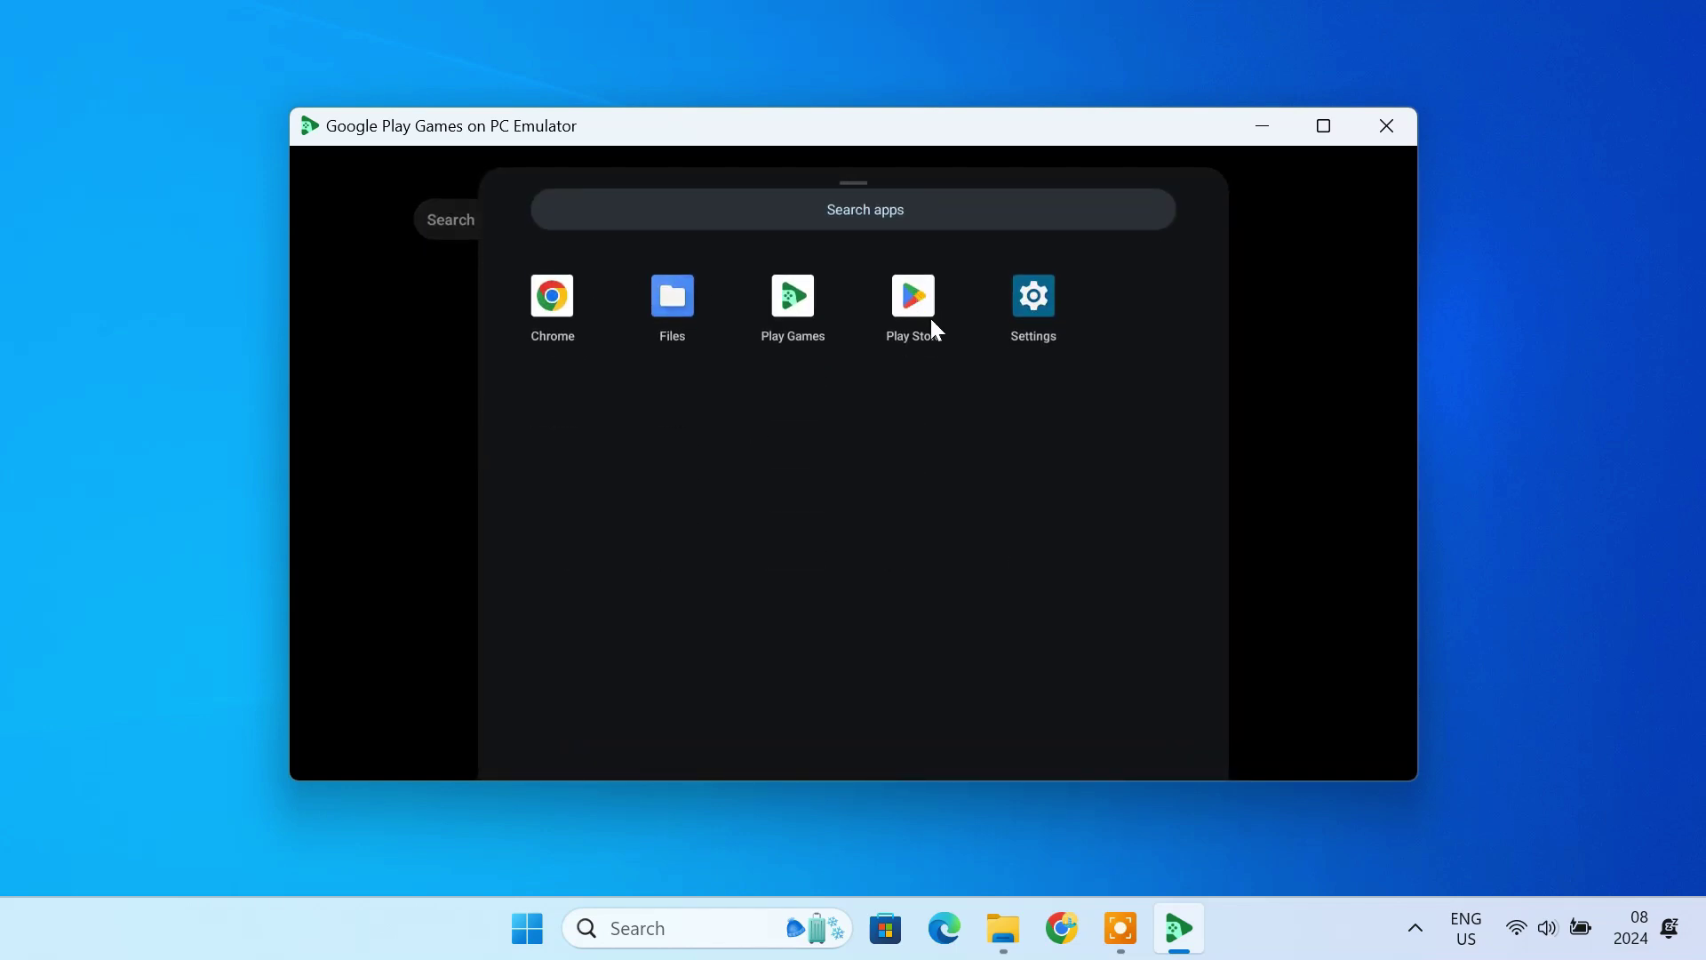
{"action": "left_click", "coordinate": [570, 307]}
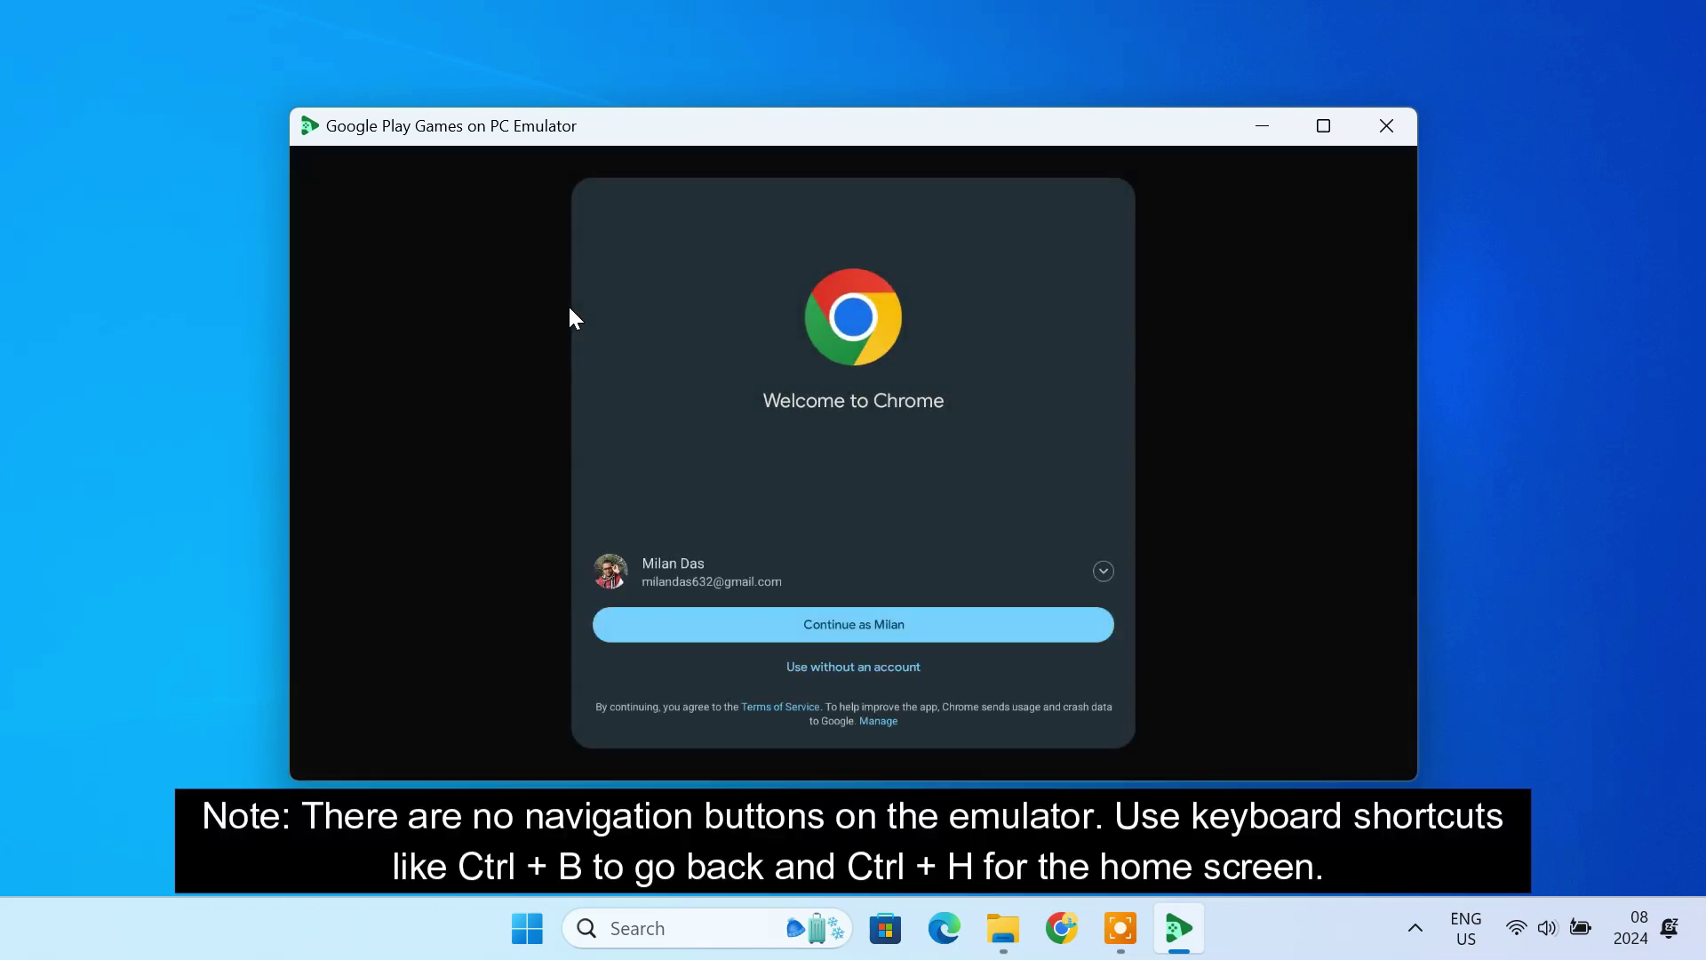
{"action": "key", "text": "ctrl+b"}
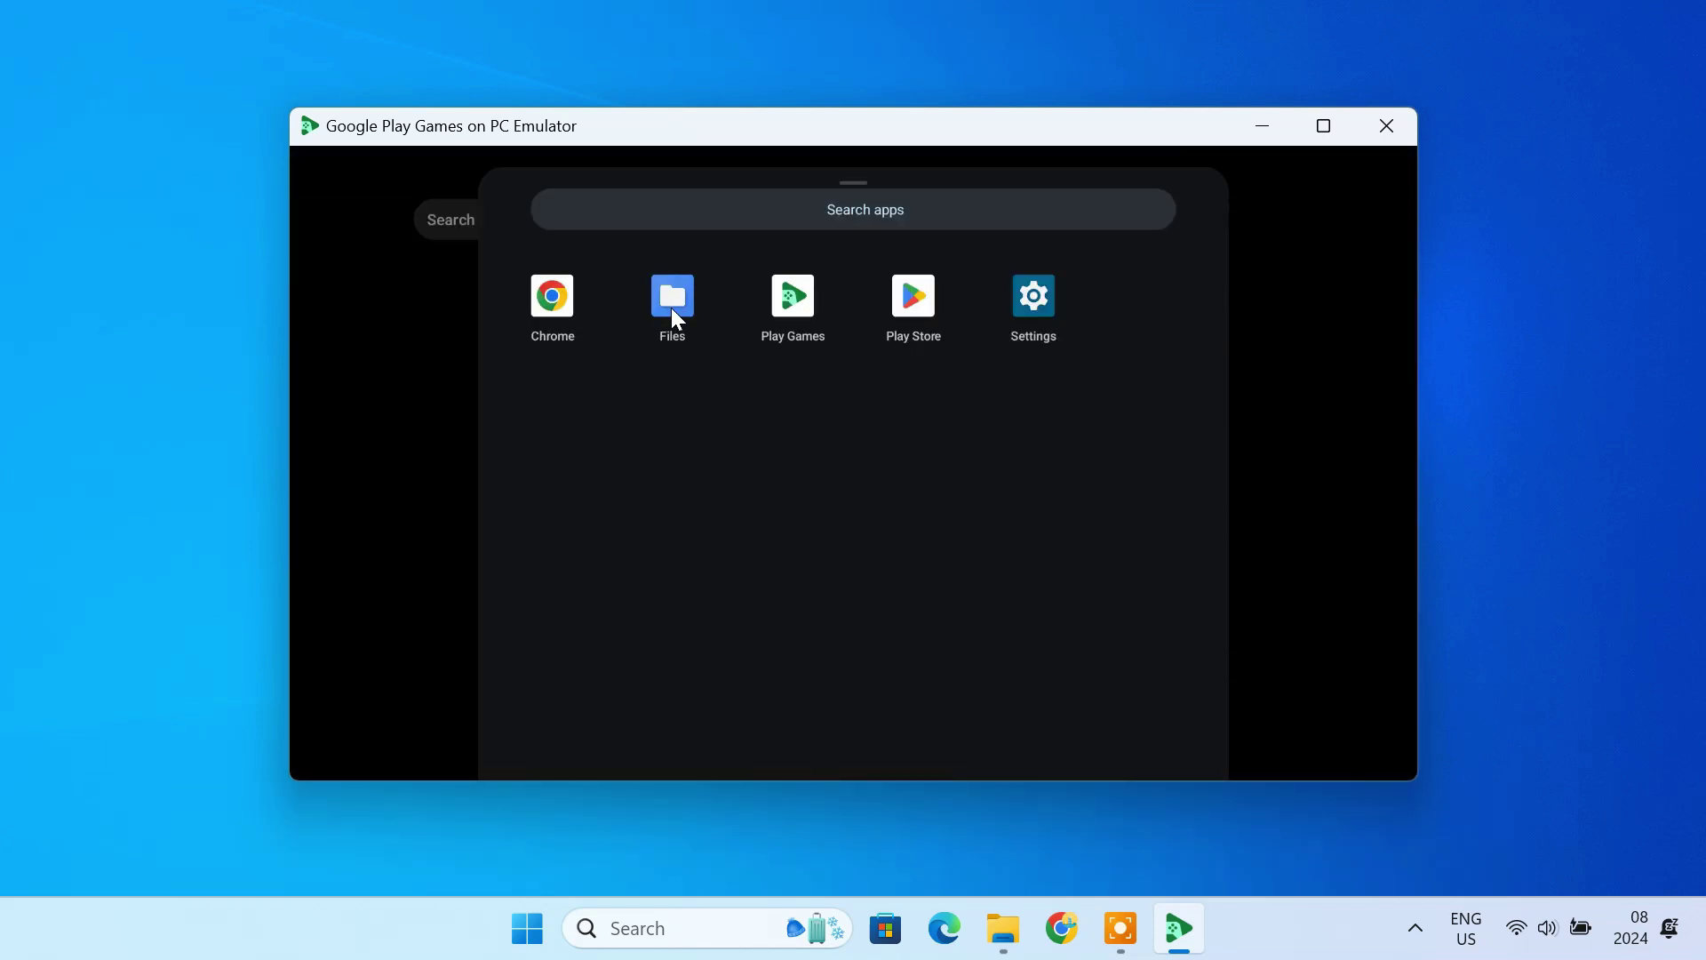
{"action": "left_click", "coordinate": [672, 302]}
{"action": "key", "text": "ctrl+b"}
Check the emulator's Android version details under About device in Settings, and return to the home screen
{"action": "left_click", "coordinate": [1035, 302]}
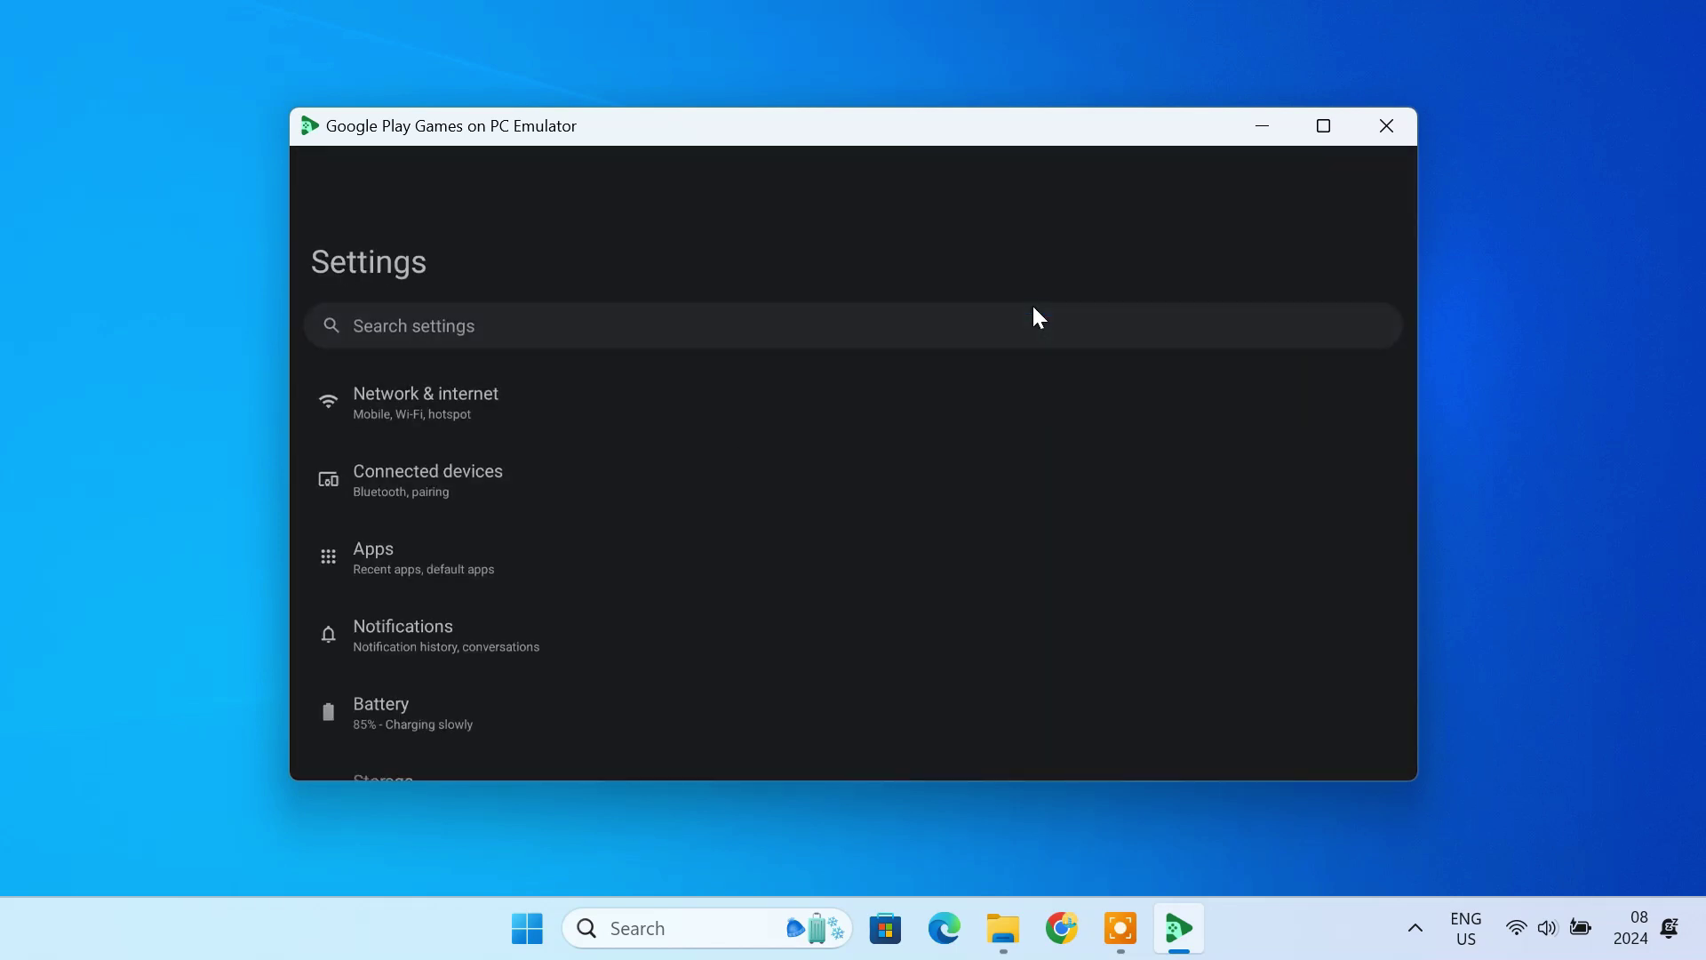
{"action": "scroll", "coordinate": [895, 587], "scroll_direction": "down", "scroll_amount": 10}
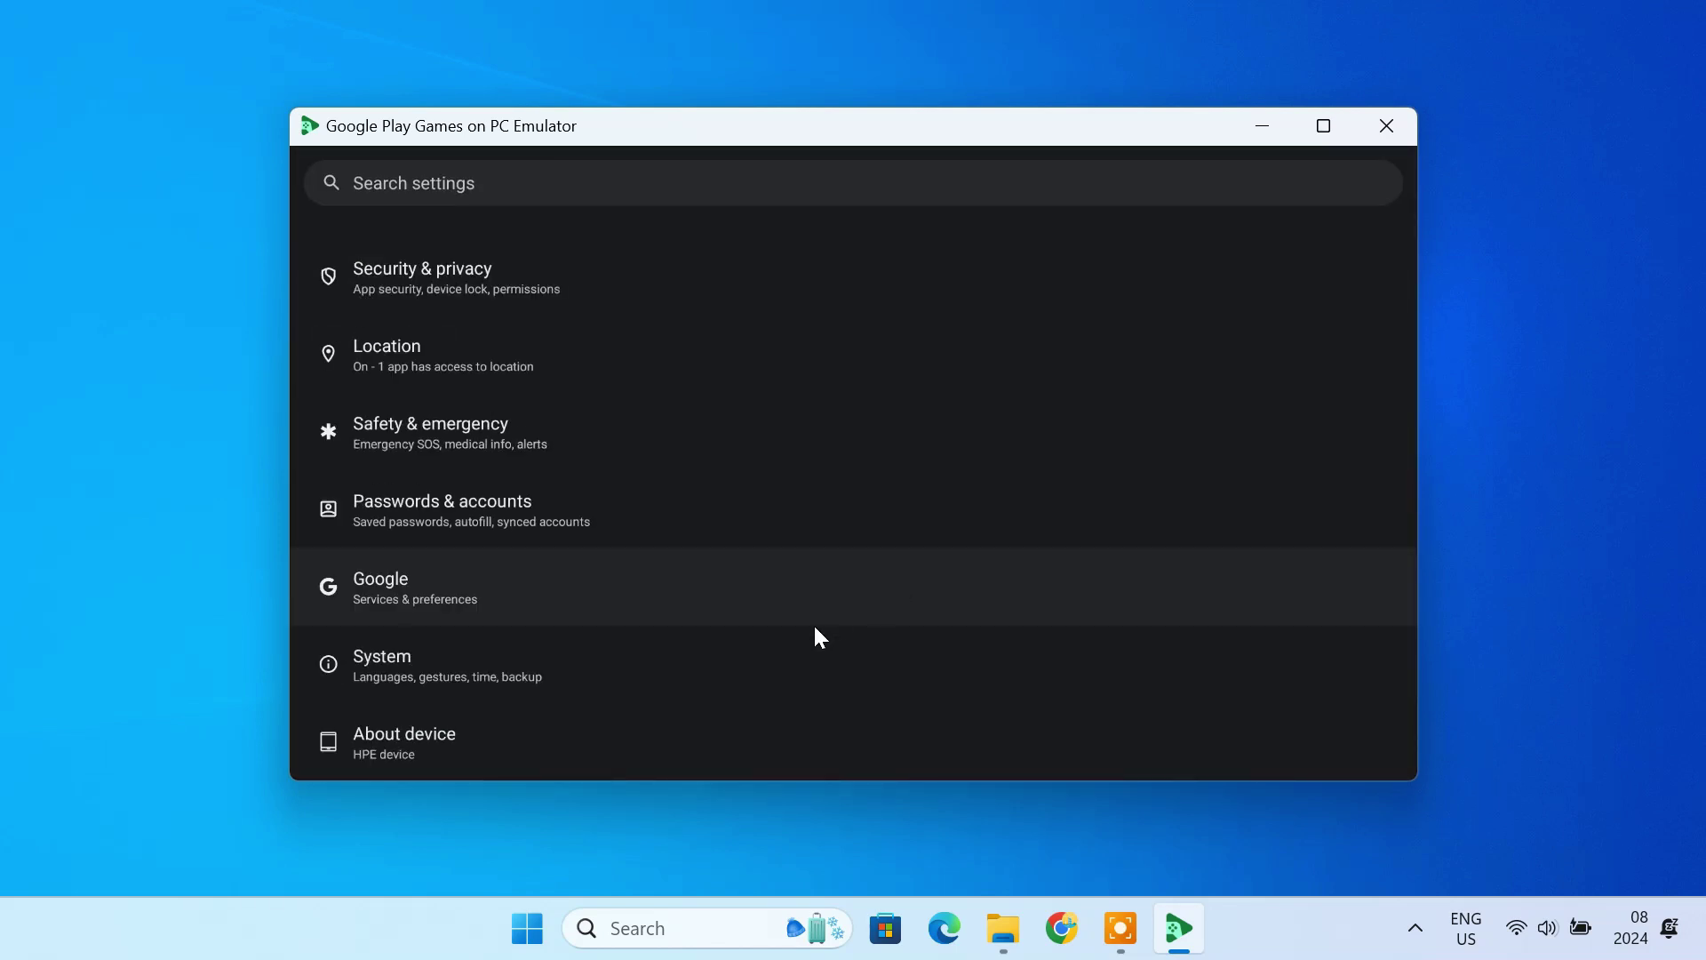
{"action": "left_click", "coordinate": [438, 753]}
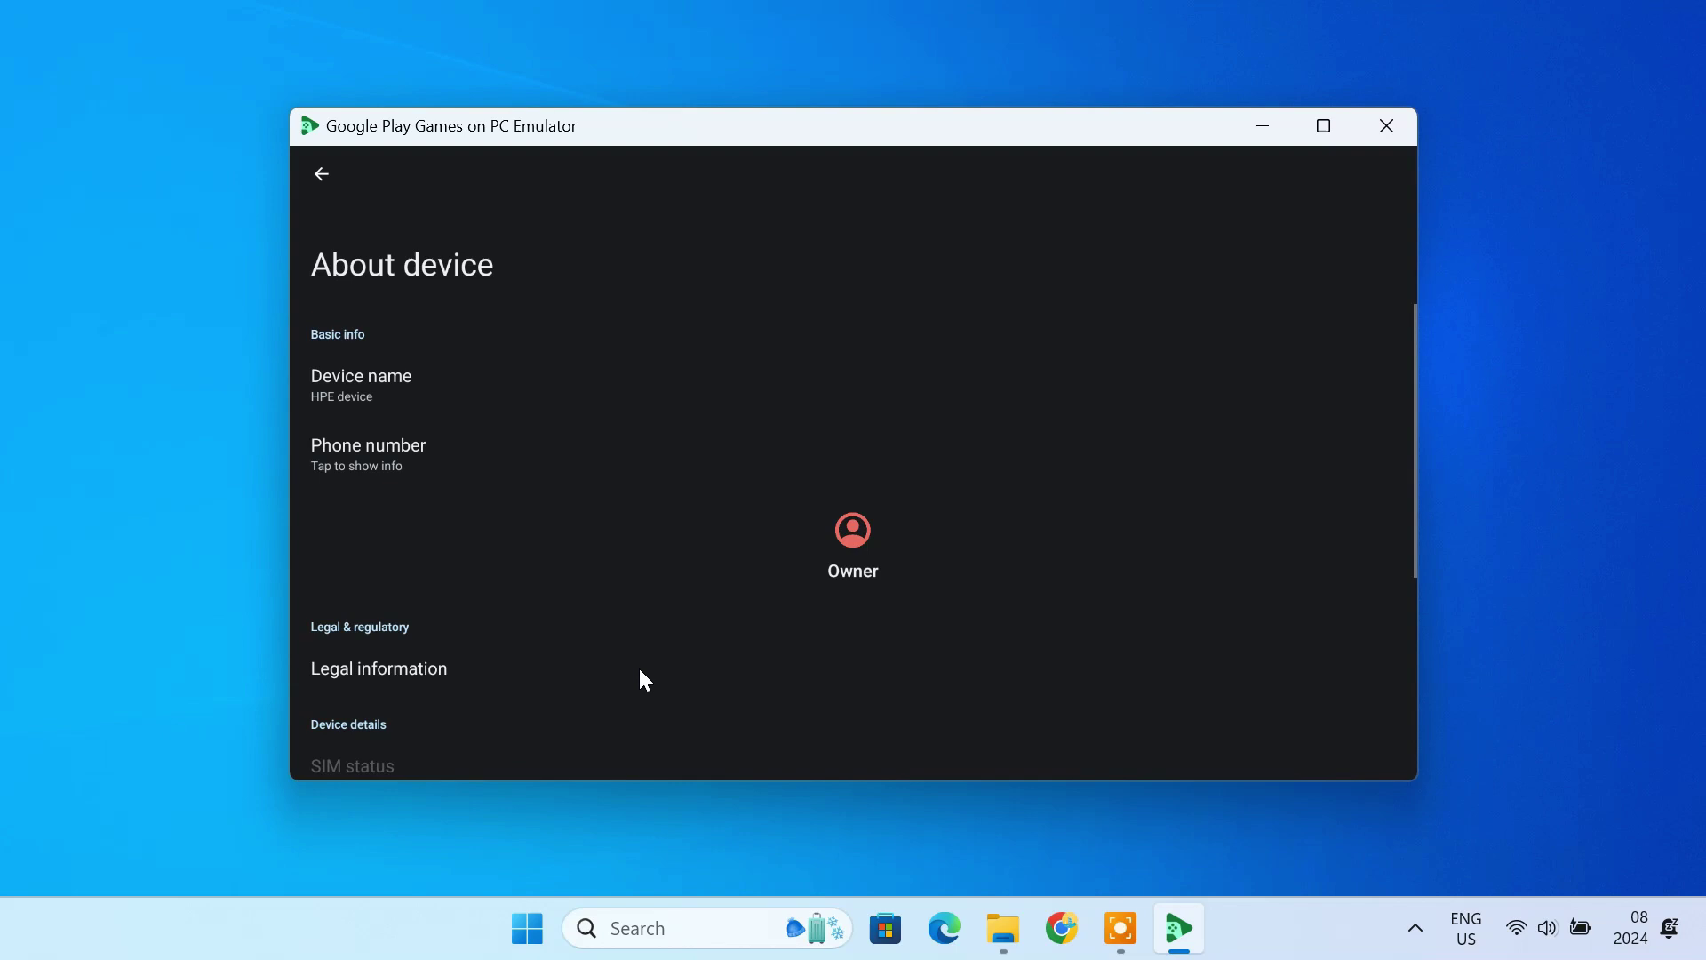
{"action": "scroll", "coordinate": [641, 673], "scroll_direction": "down", "scroll_amount": 5}
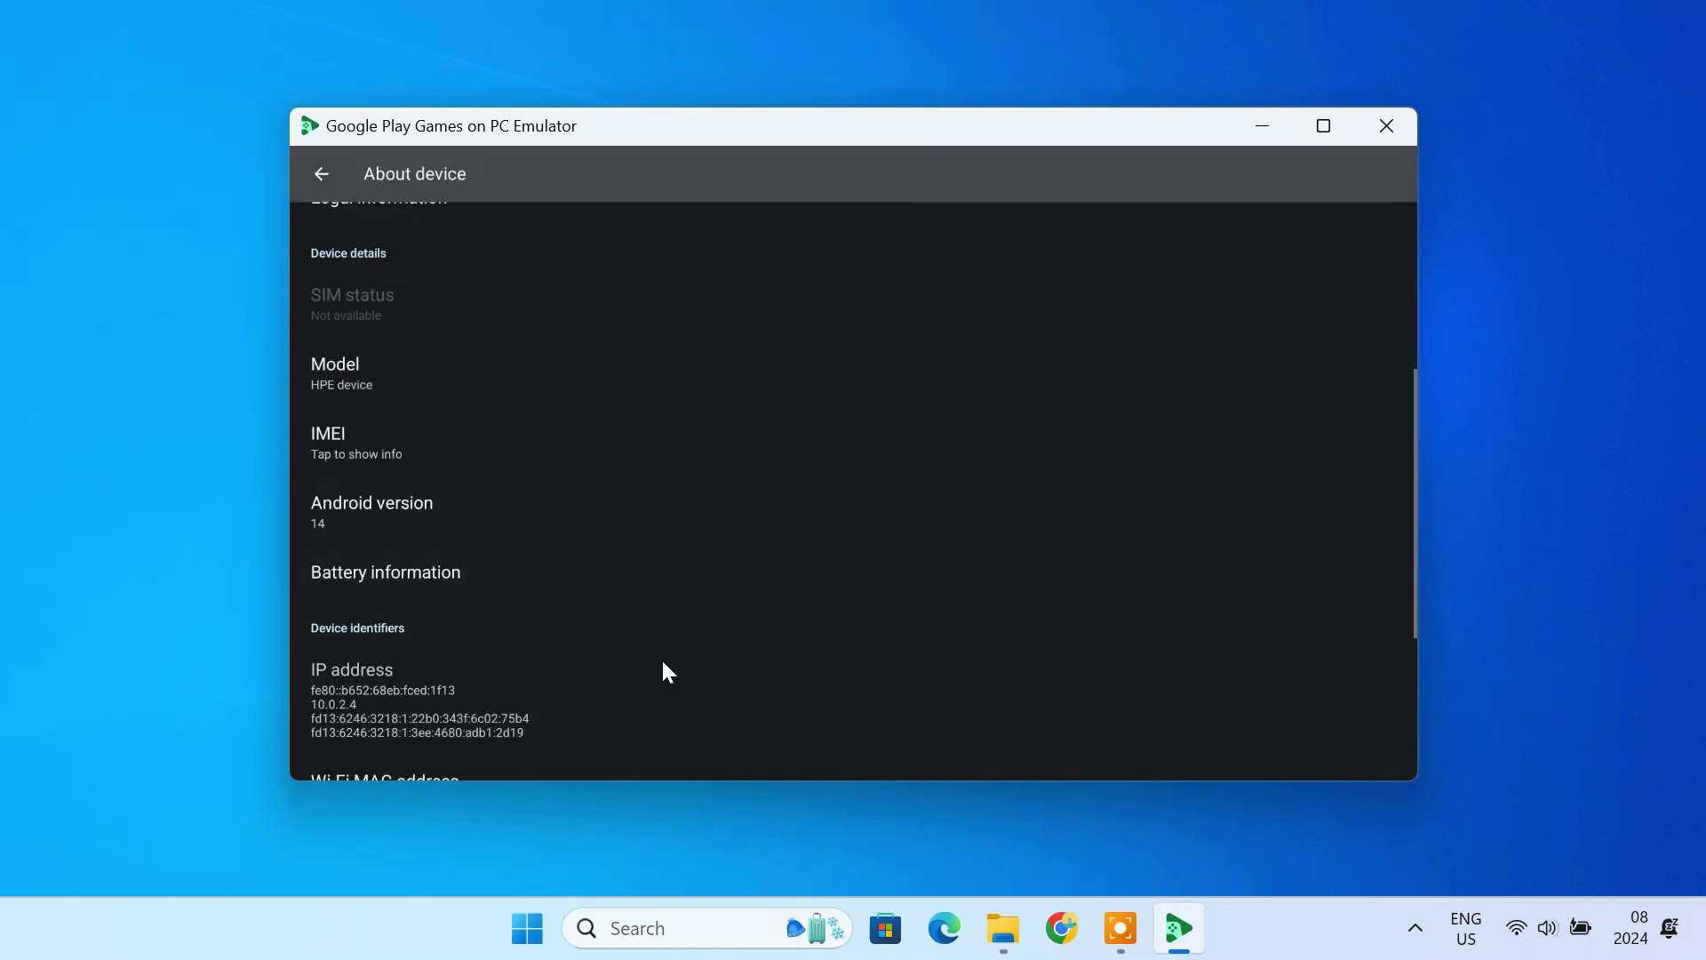
{"action": "left_click", "coordinate": [368, 530]}
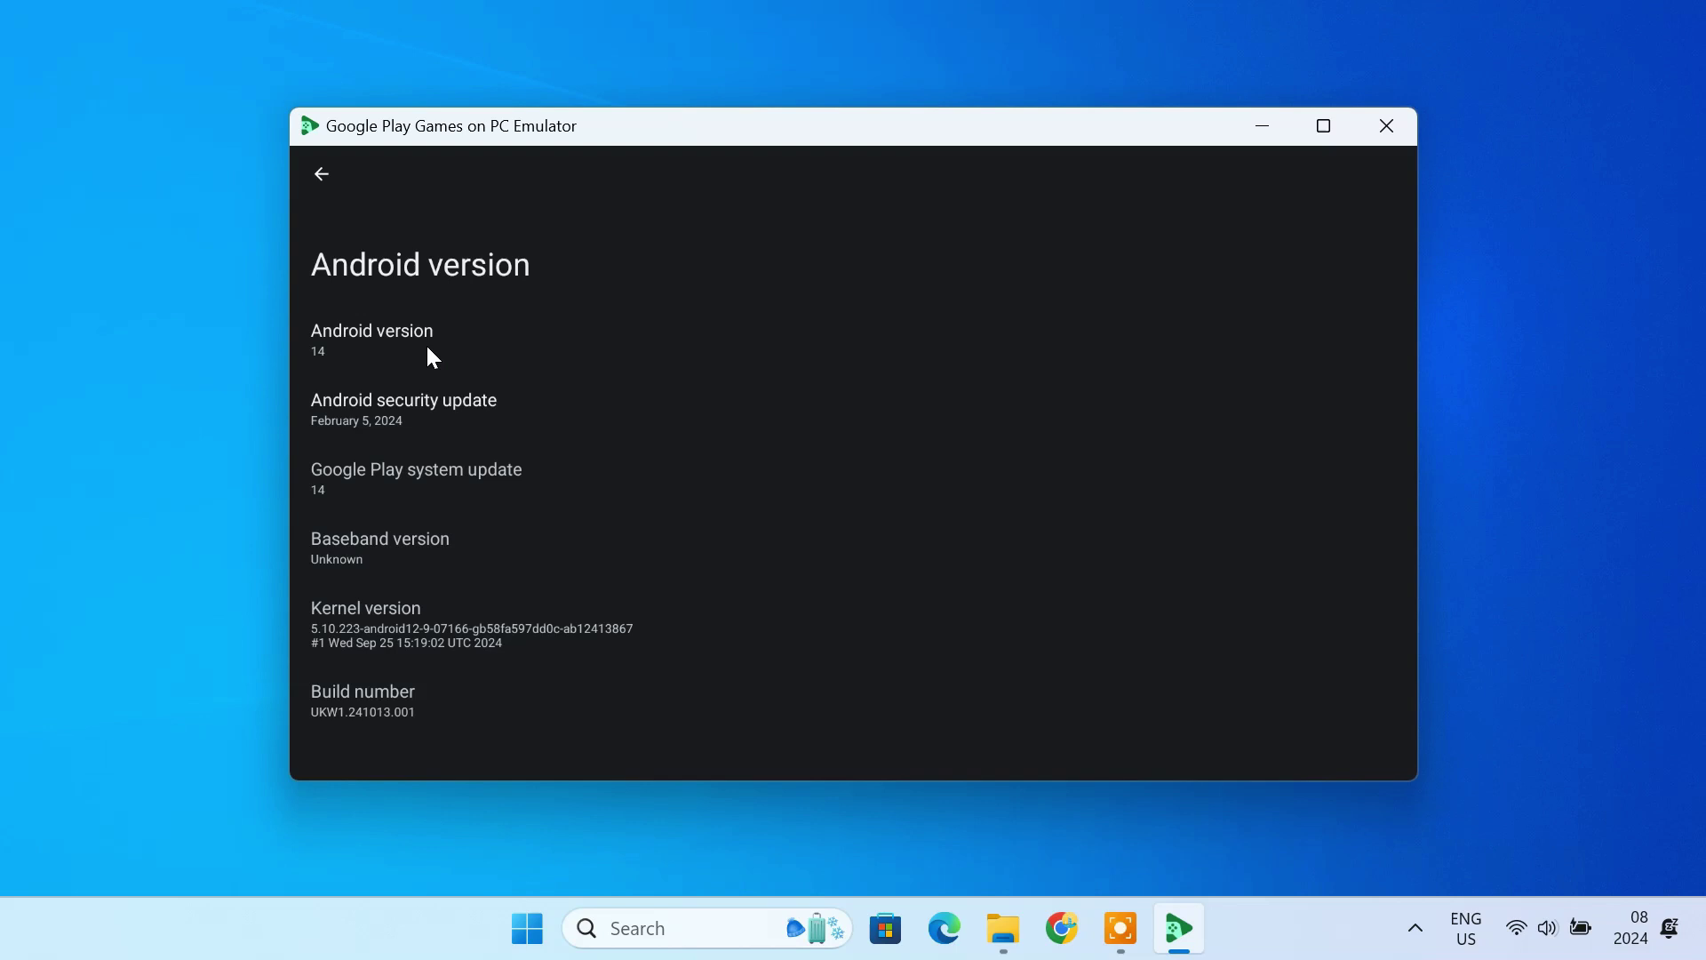
{"action": "key", "text": "Escape"}
{"action": "key", "text": "Escape"}
{"action": "key", "text": "Escape"}
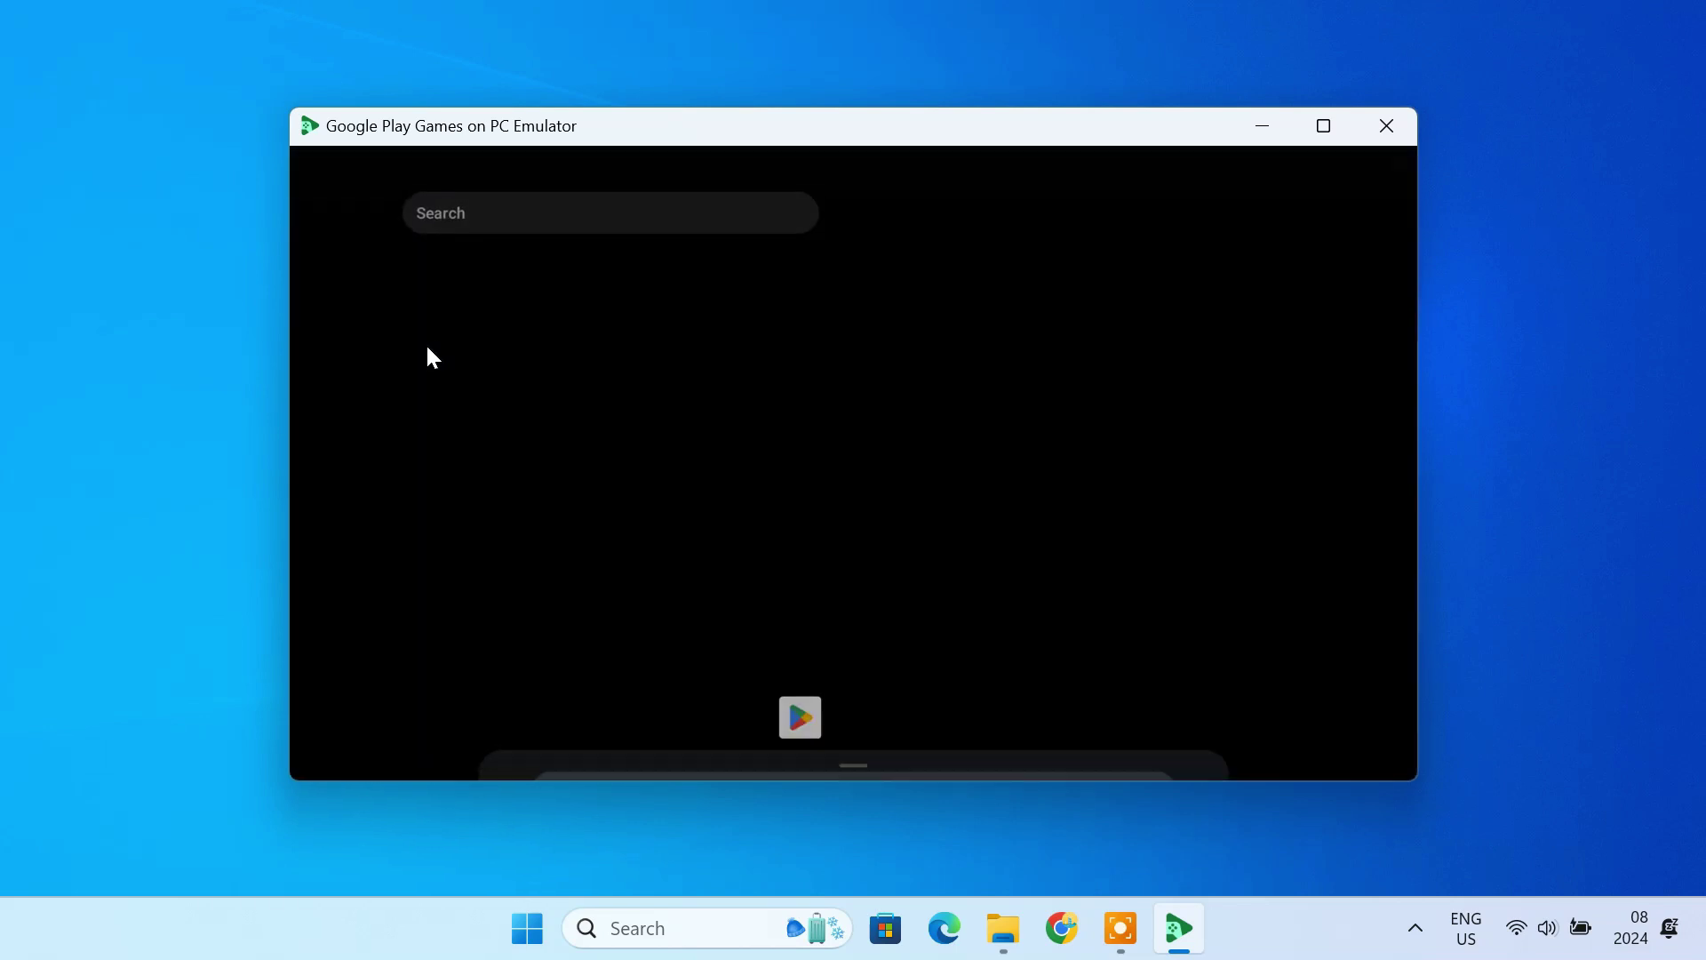
Open the Play Store and install Angry Birds 2 from the top-rated games
{"action": "left_click", "coordinate": [803, 716]}
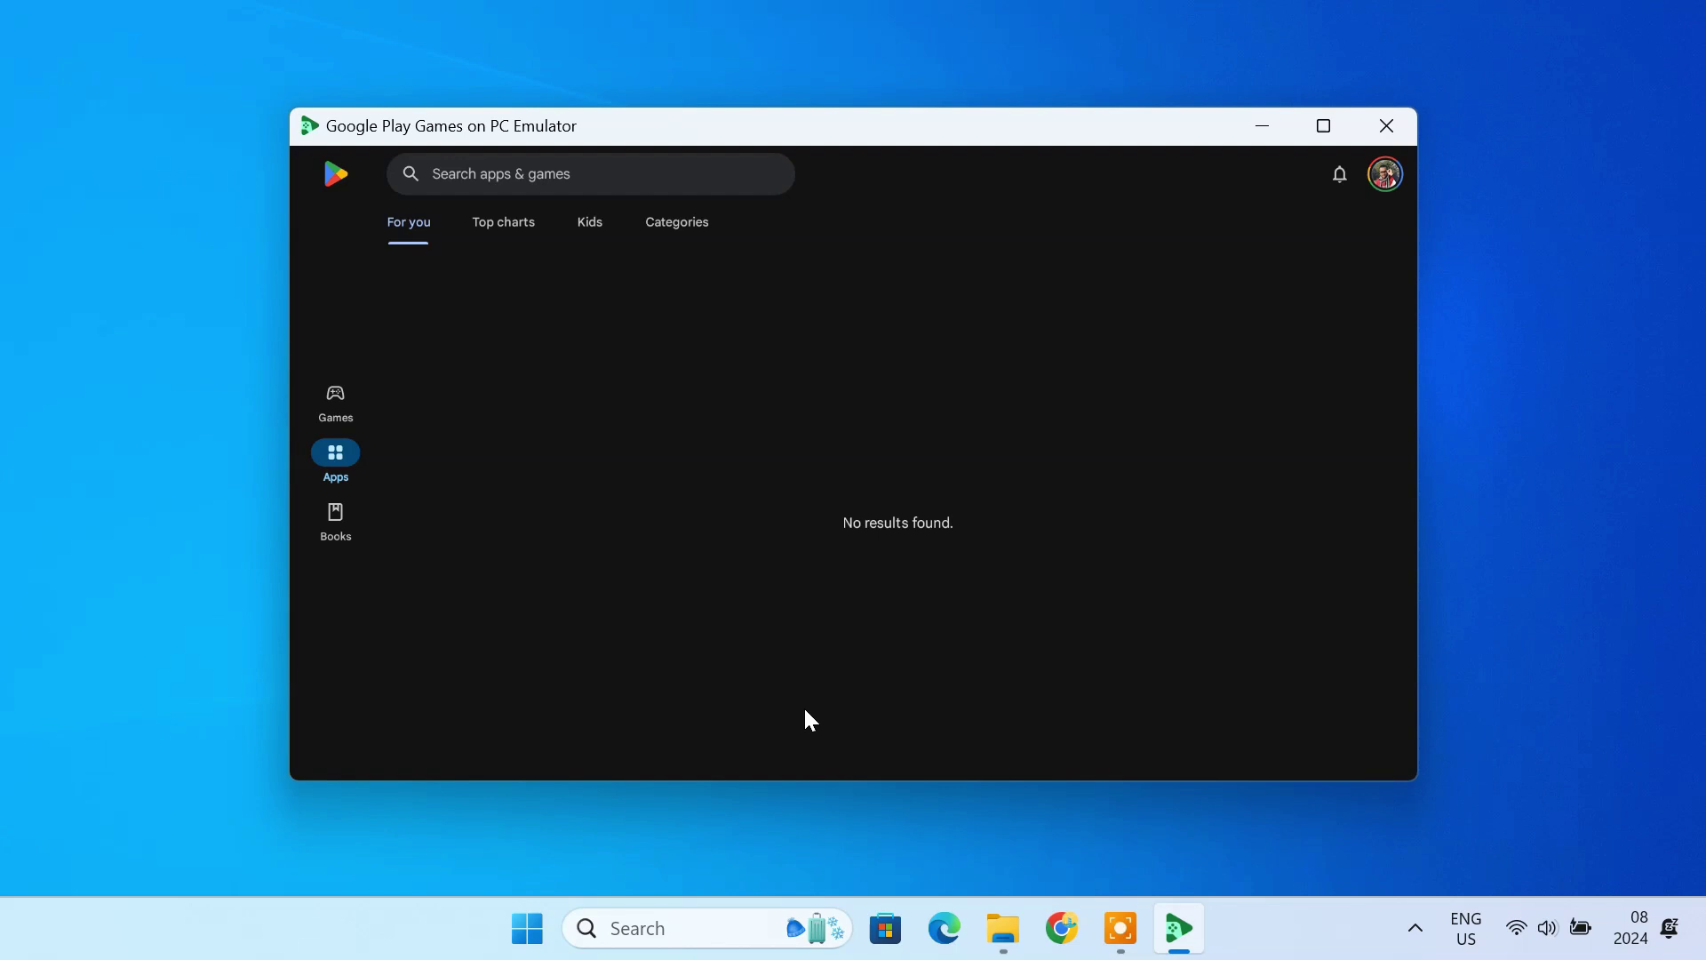
{"action": "left_click", "coordinate": [339, 400]}
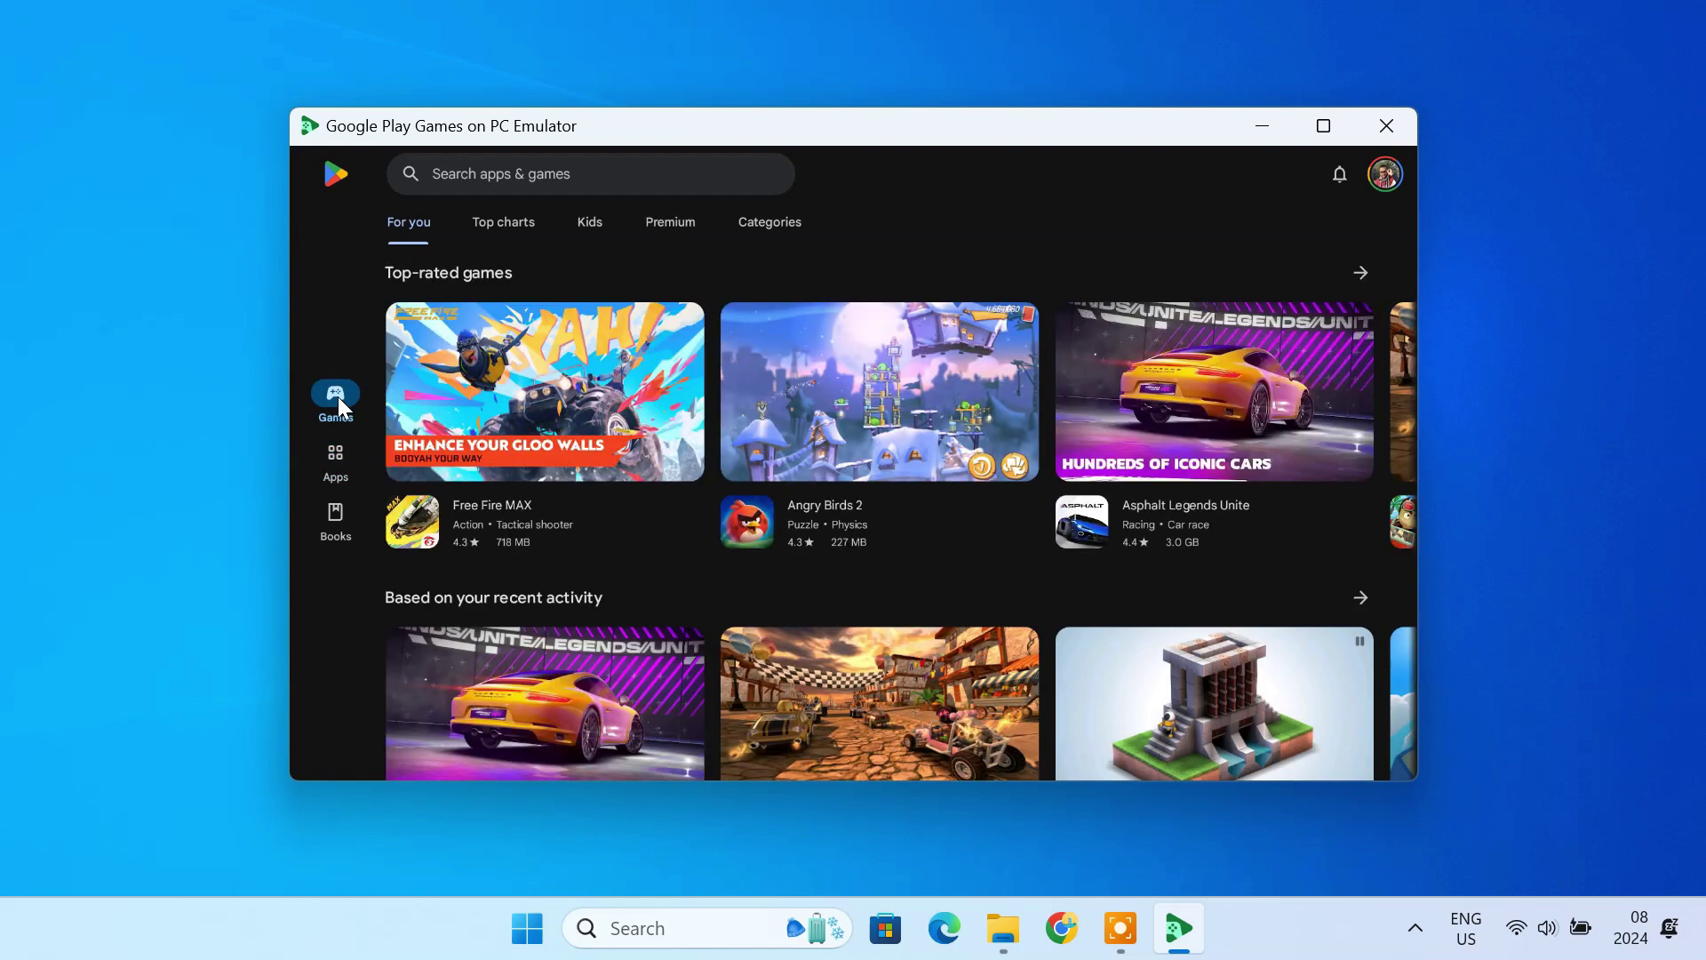
{"action": "left_click", "coordinate": [335, 466]}
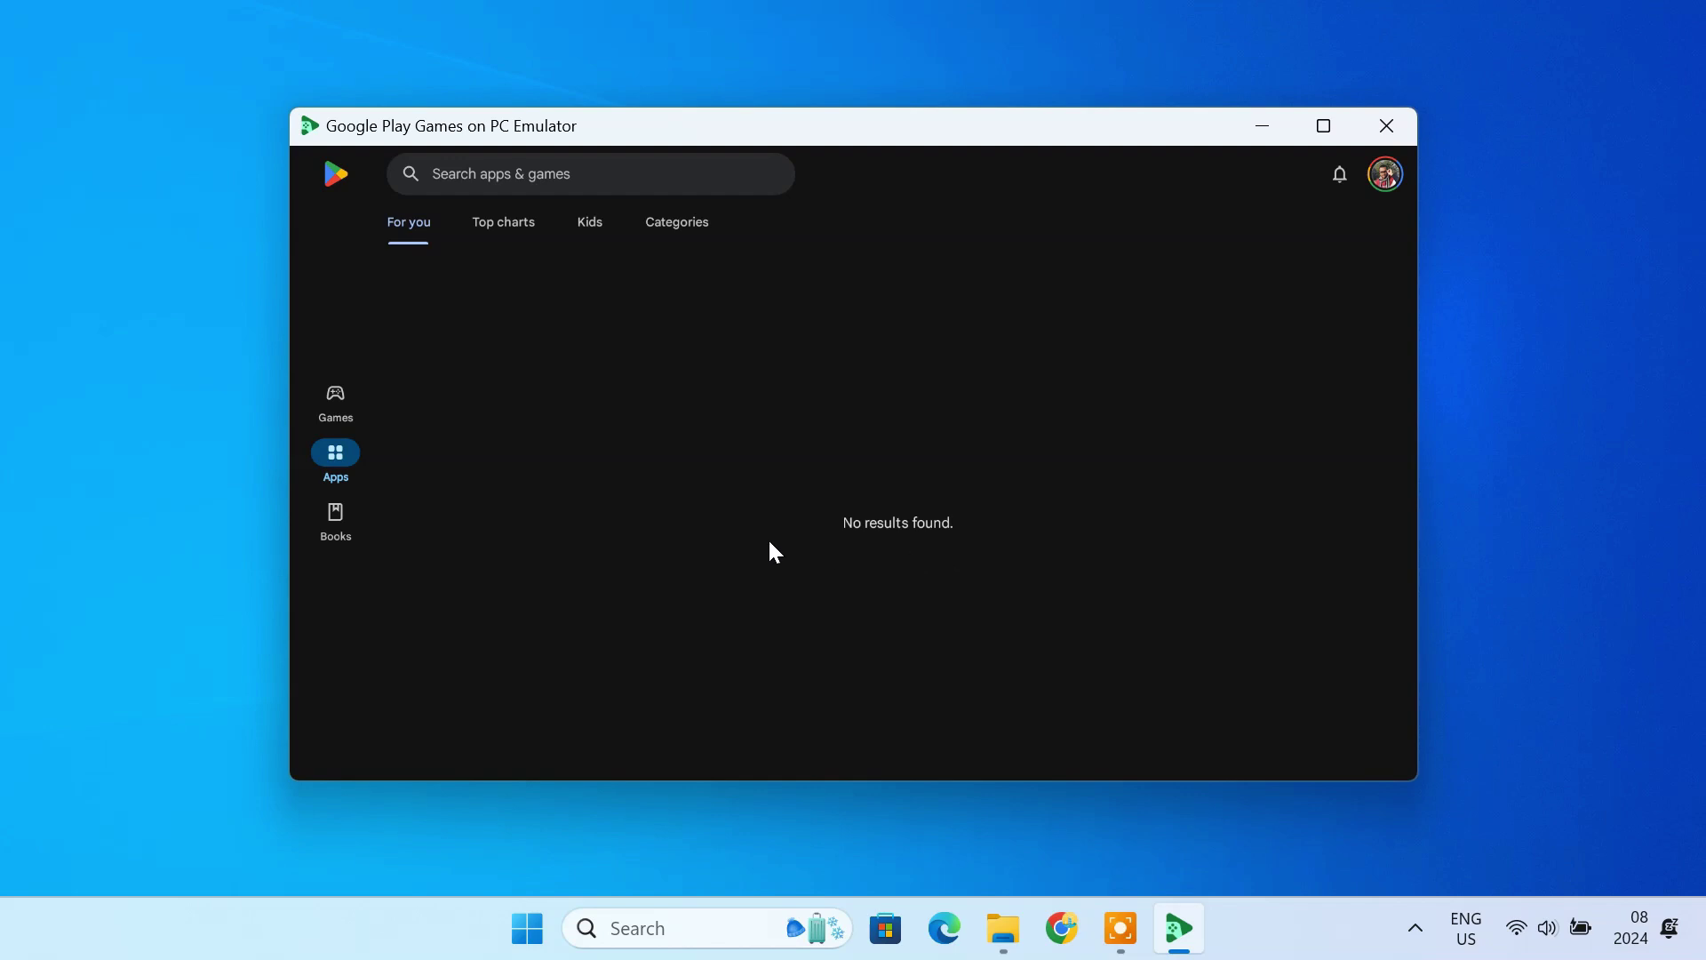
{"action": "left_click", "coordinate": [329, 395]}
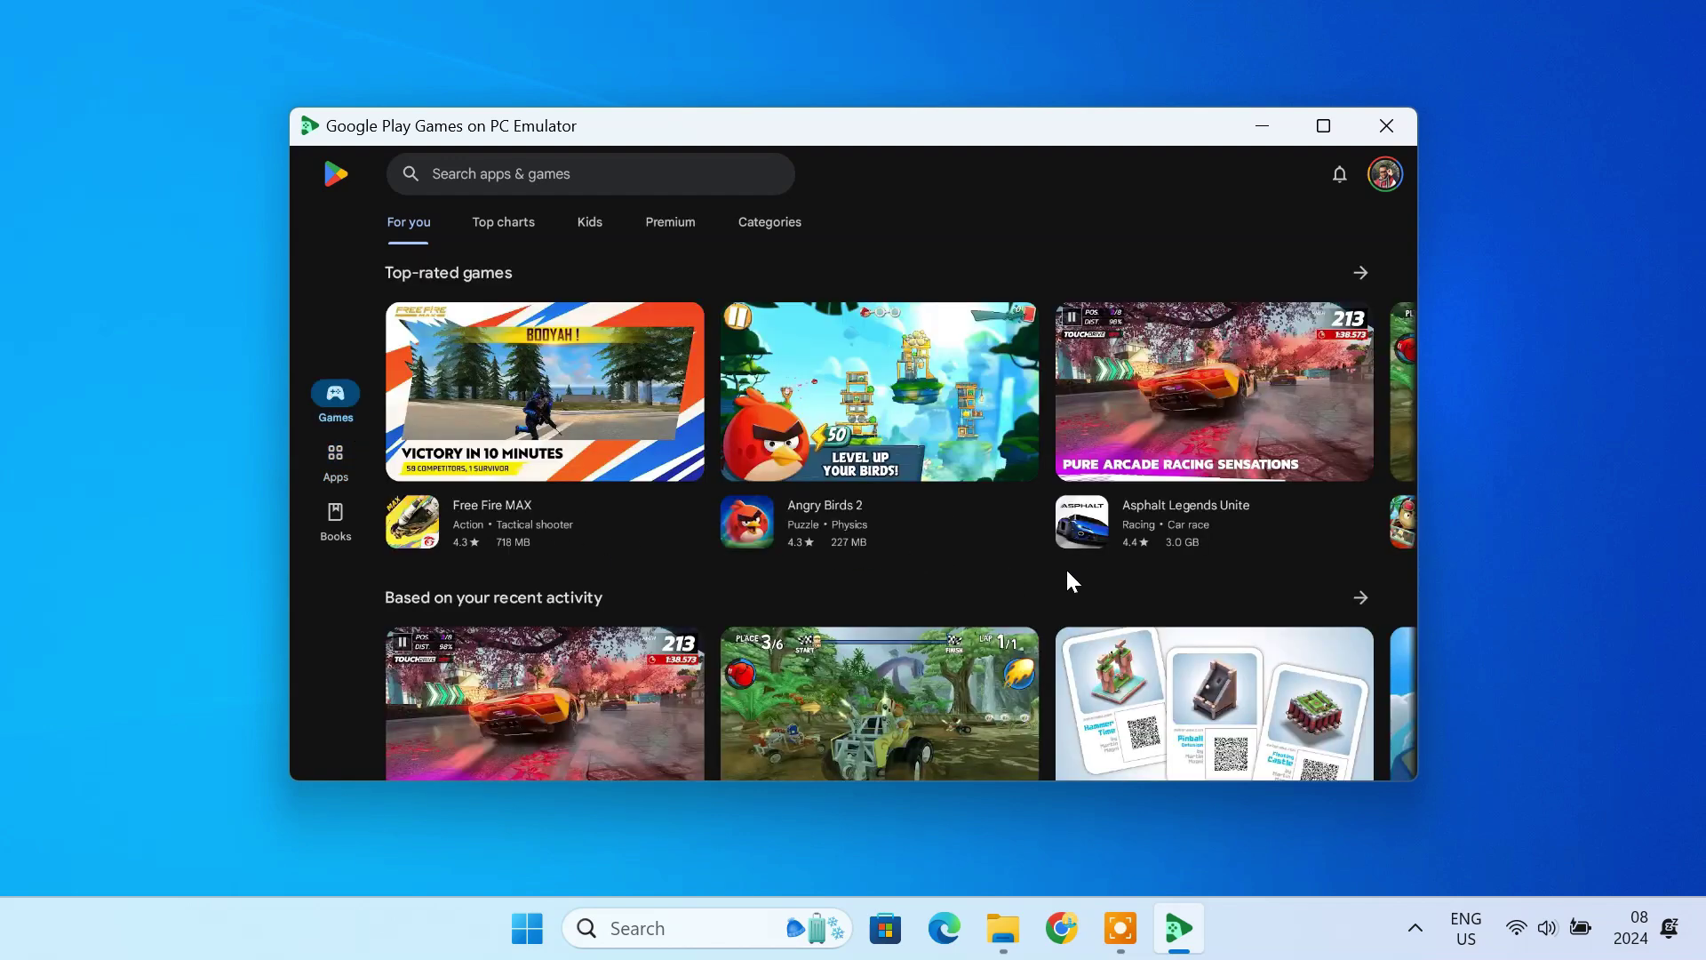
{"action": "left_click", "coordinate": [862, 472]}
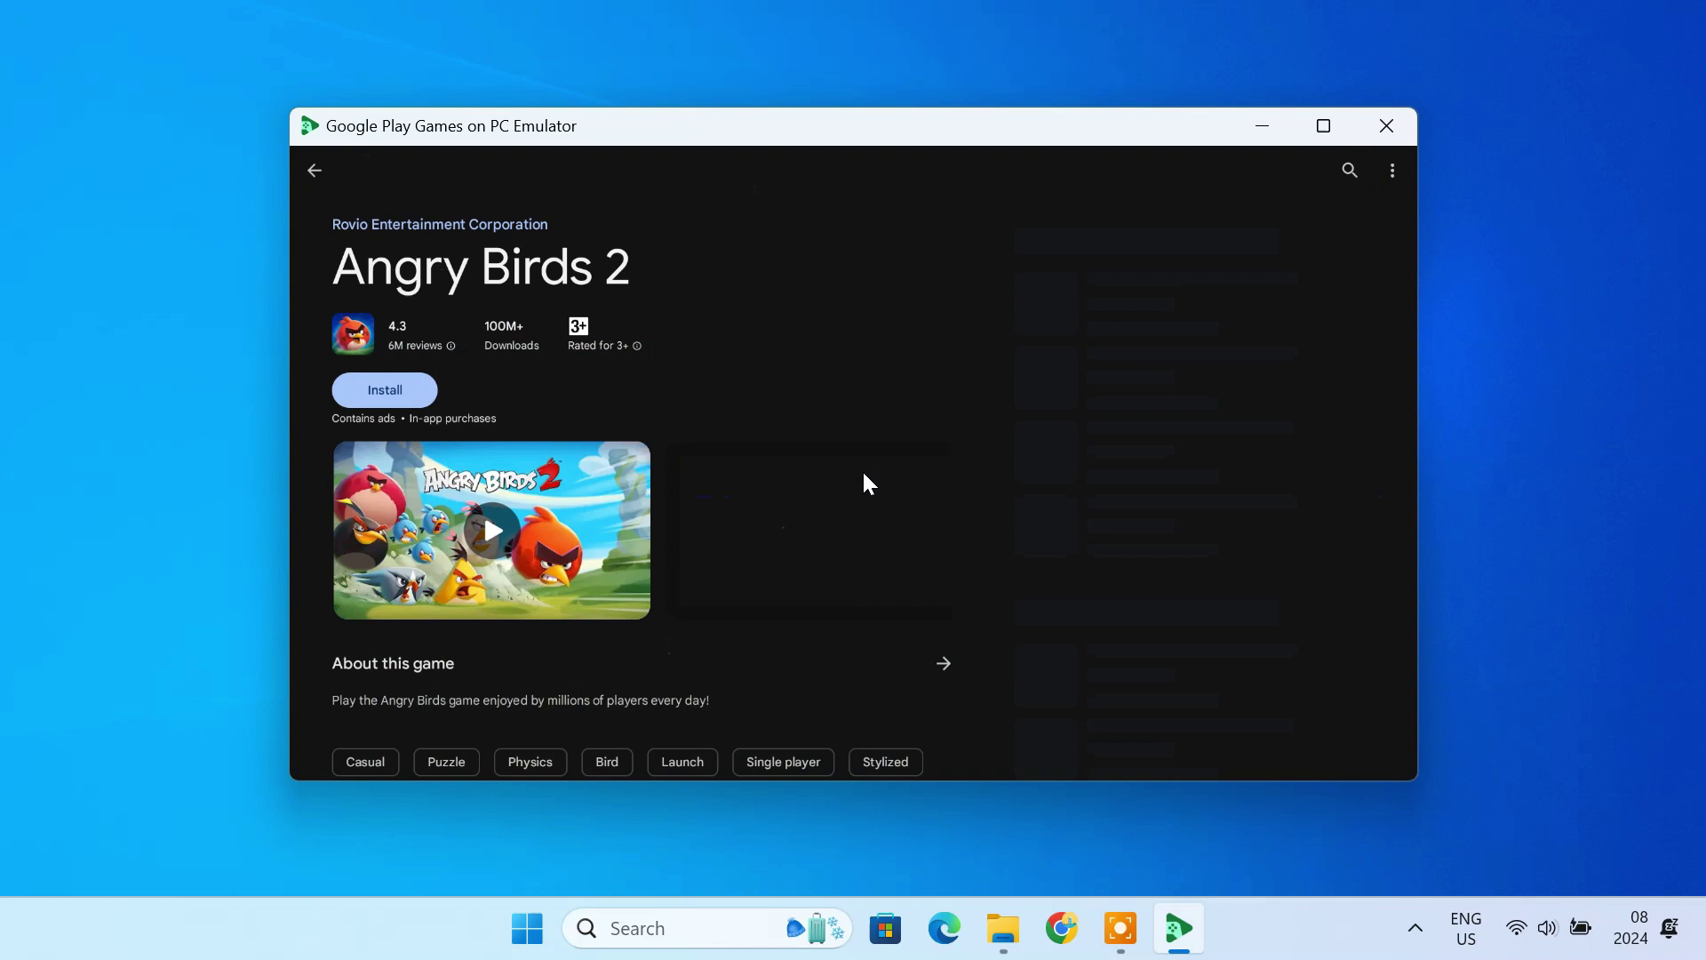
{"action": "left_click", "coordinate": [382, 397]}
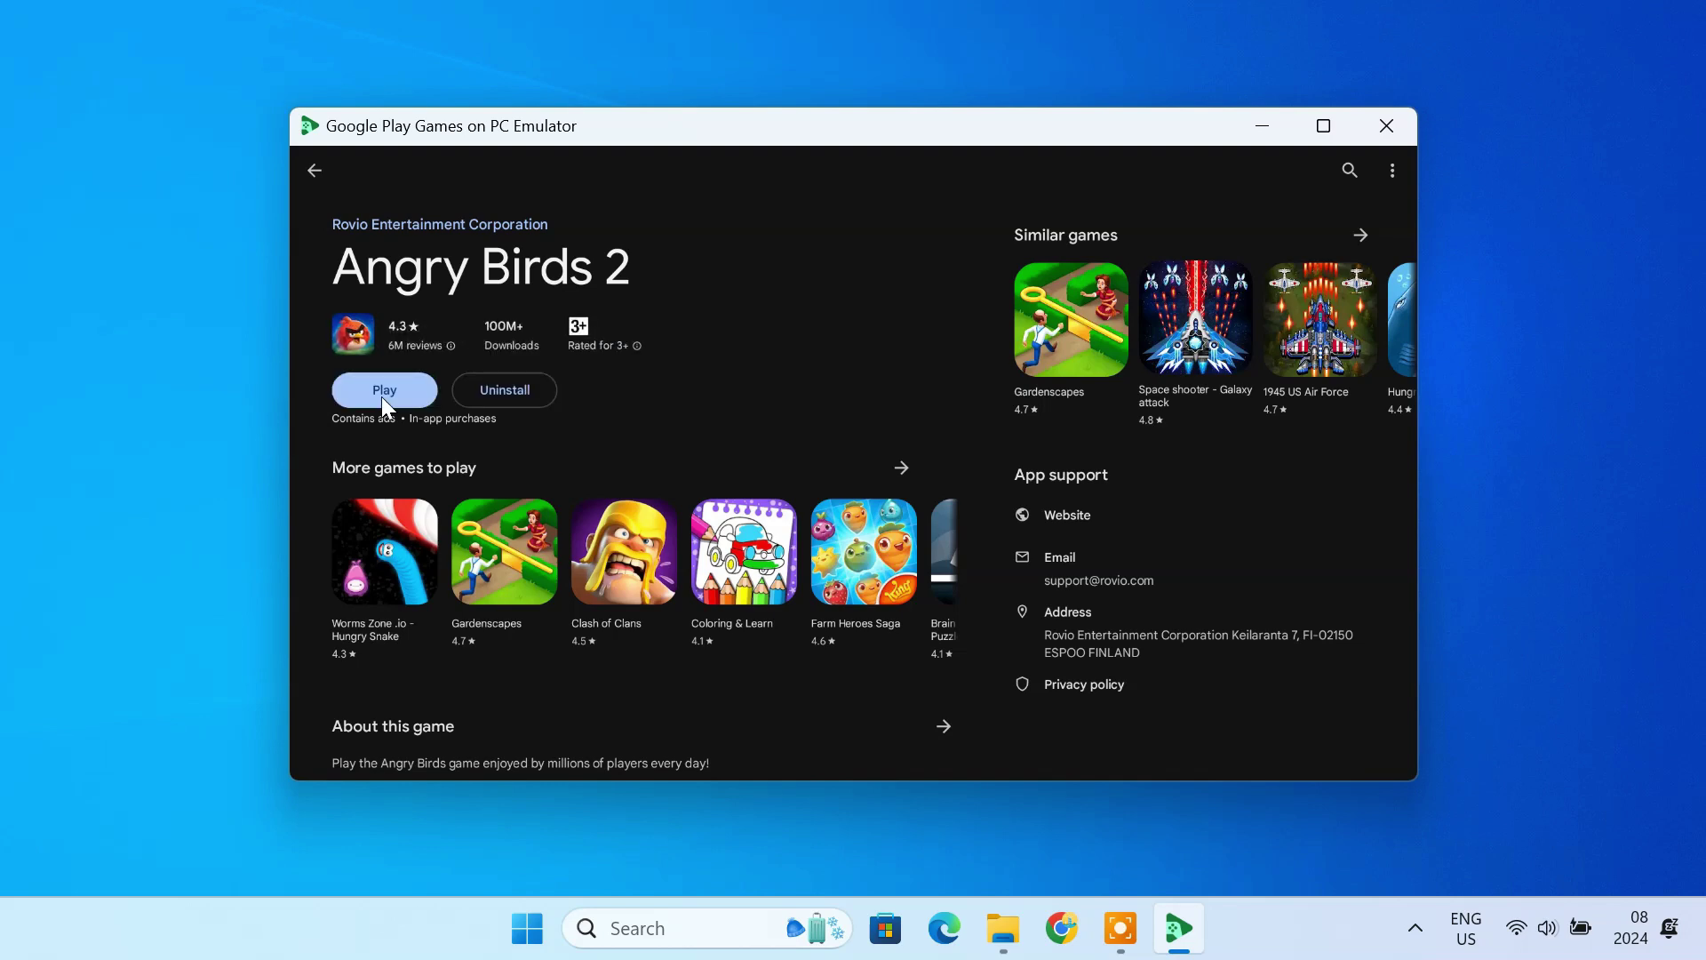
Launch Angry Birds 2, play its tutorial in the maximized emulator window, and allow its notifications
{"action": "left_click", "coordinate": [411, 399]}
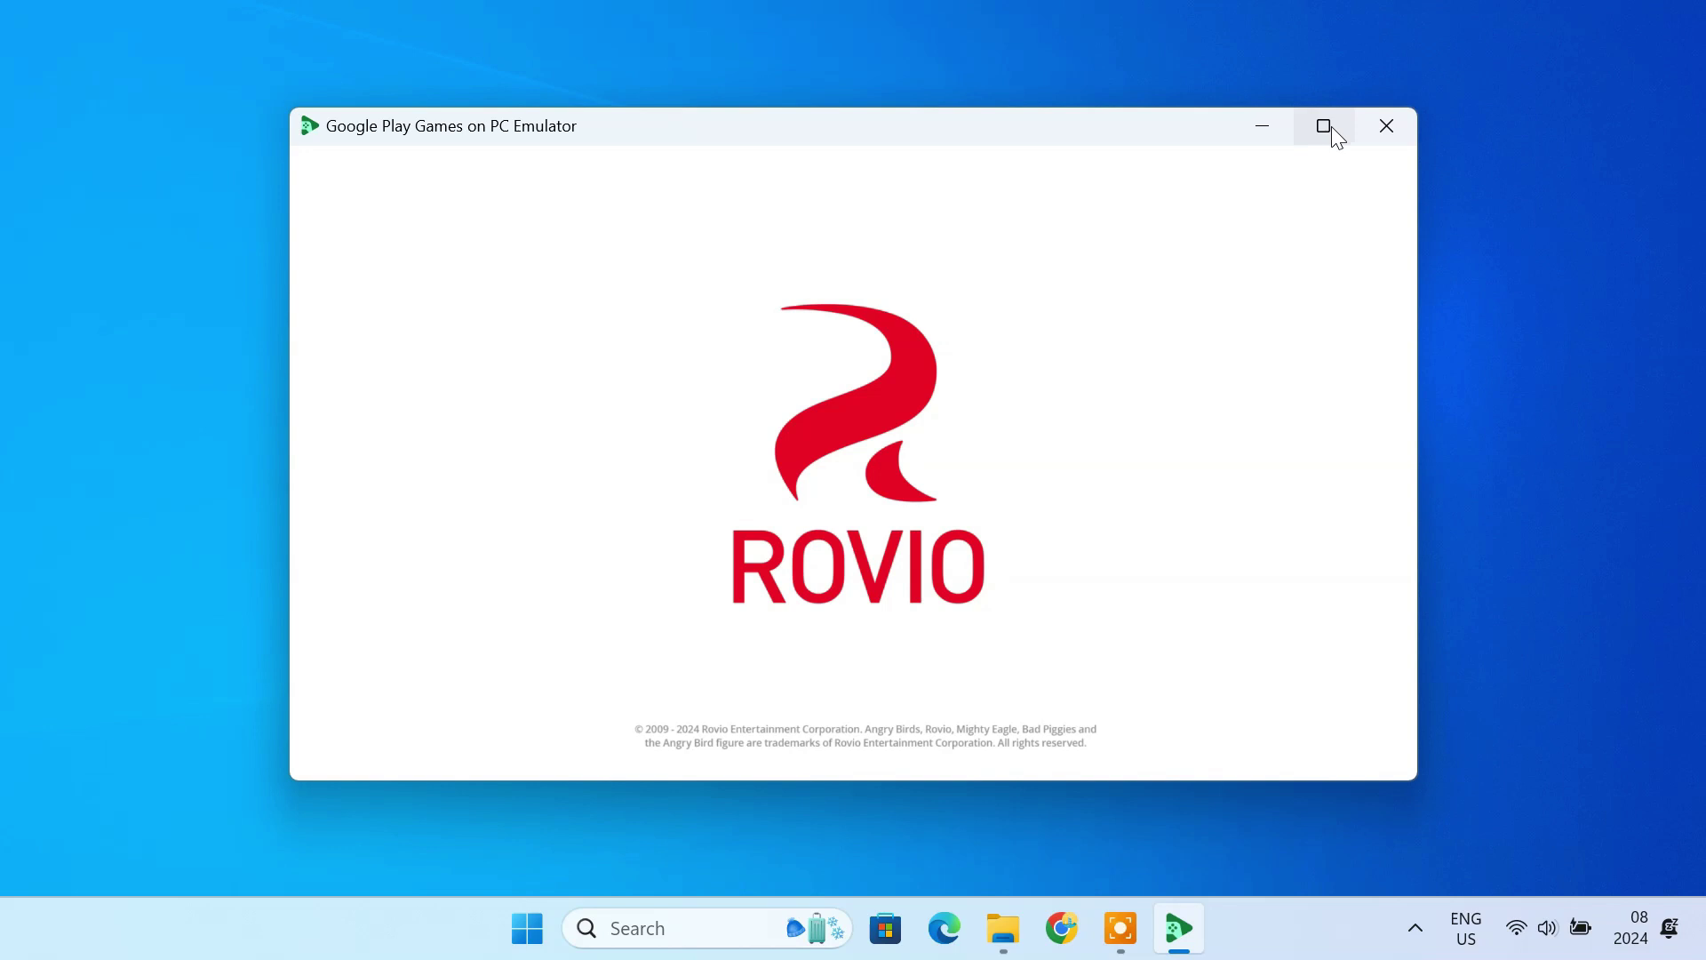
{"action": "left_click", "coordinate": [1325, 126]}
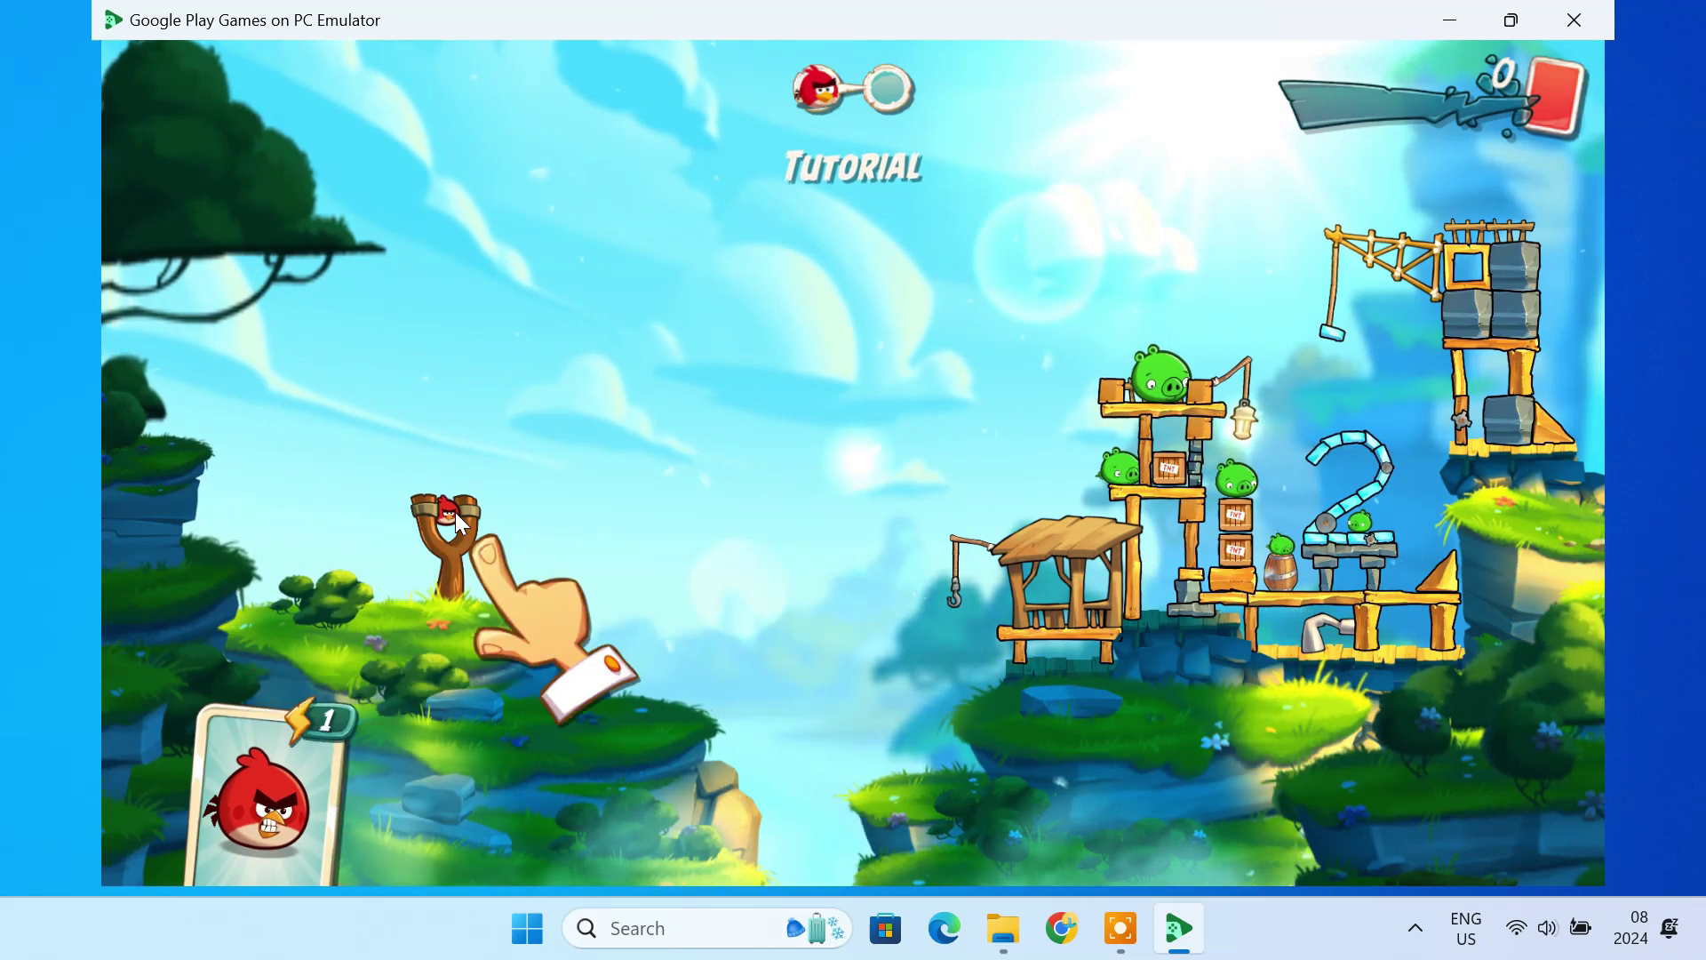
{"action": "left_click_drag", "start_coordinate": [455, 512], "coordinate": [284, 573]}
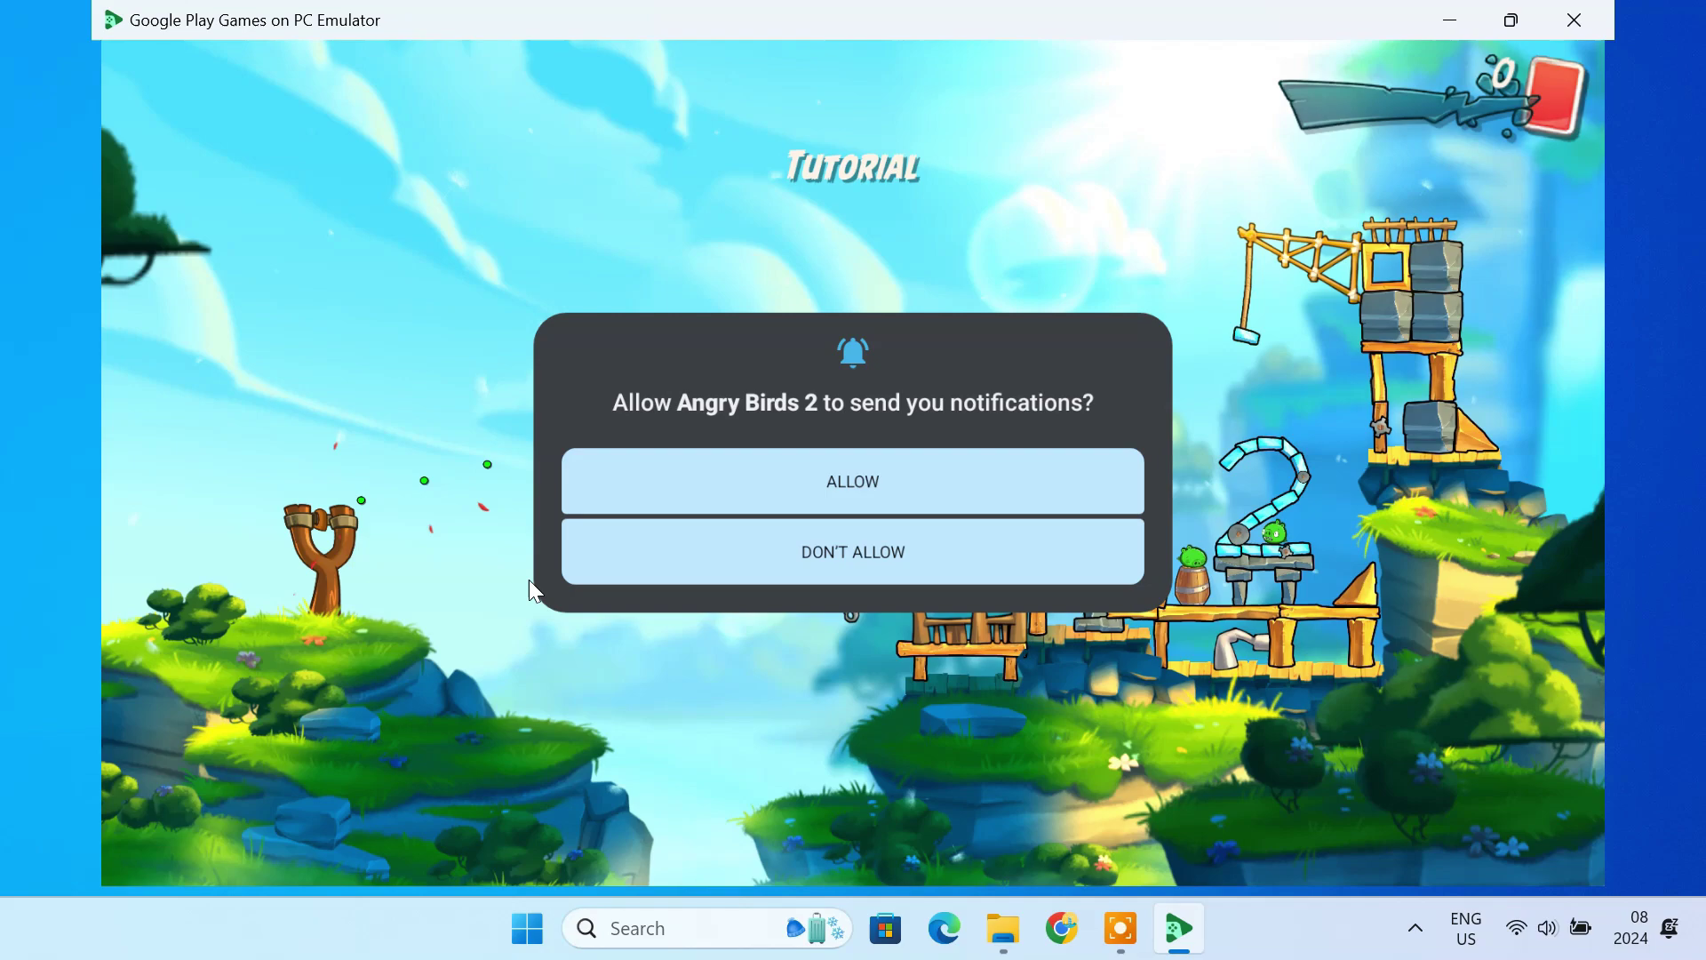
{"action": "left_click", "coordinate": [804, 500]}
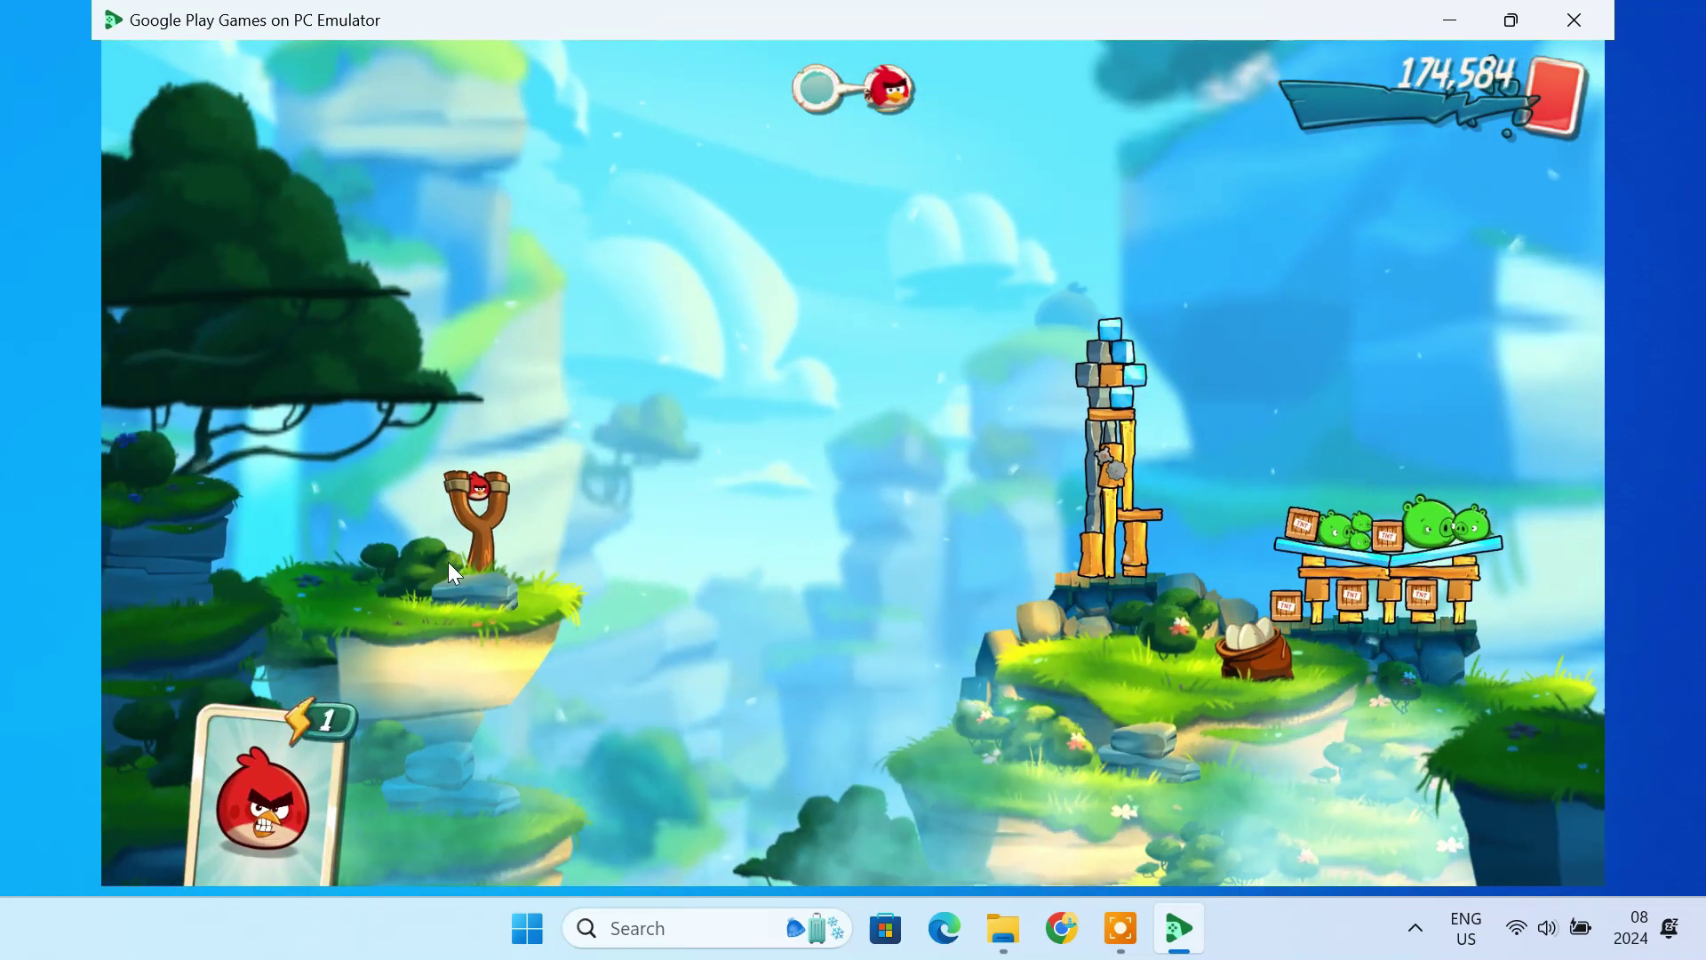
{"action": "left_click_drag", "start_coordinate": [451, 487], "coordinate": [320, 510]}
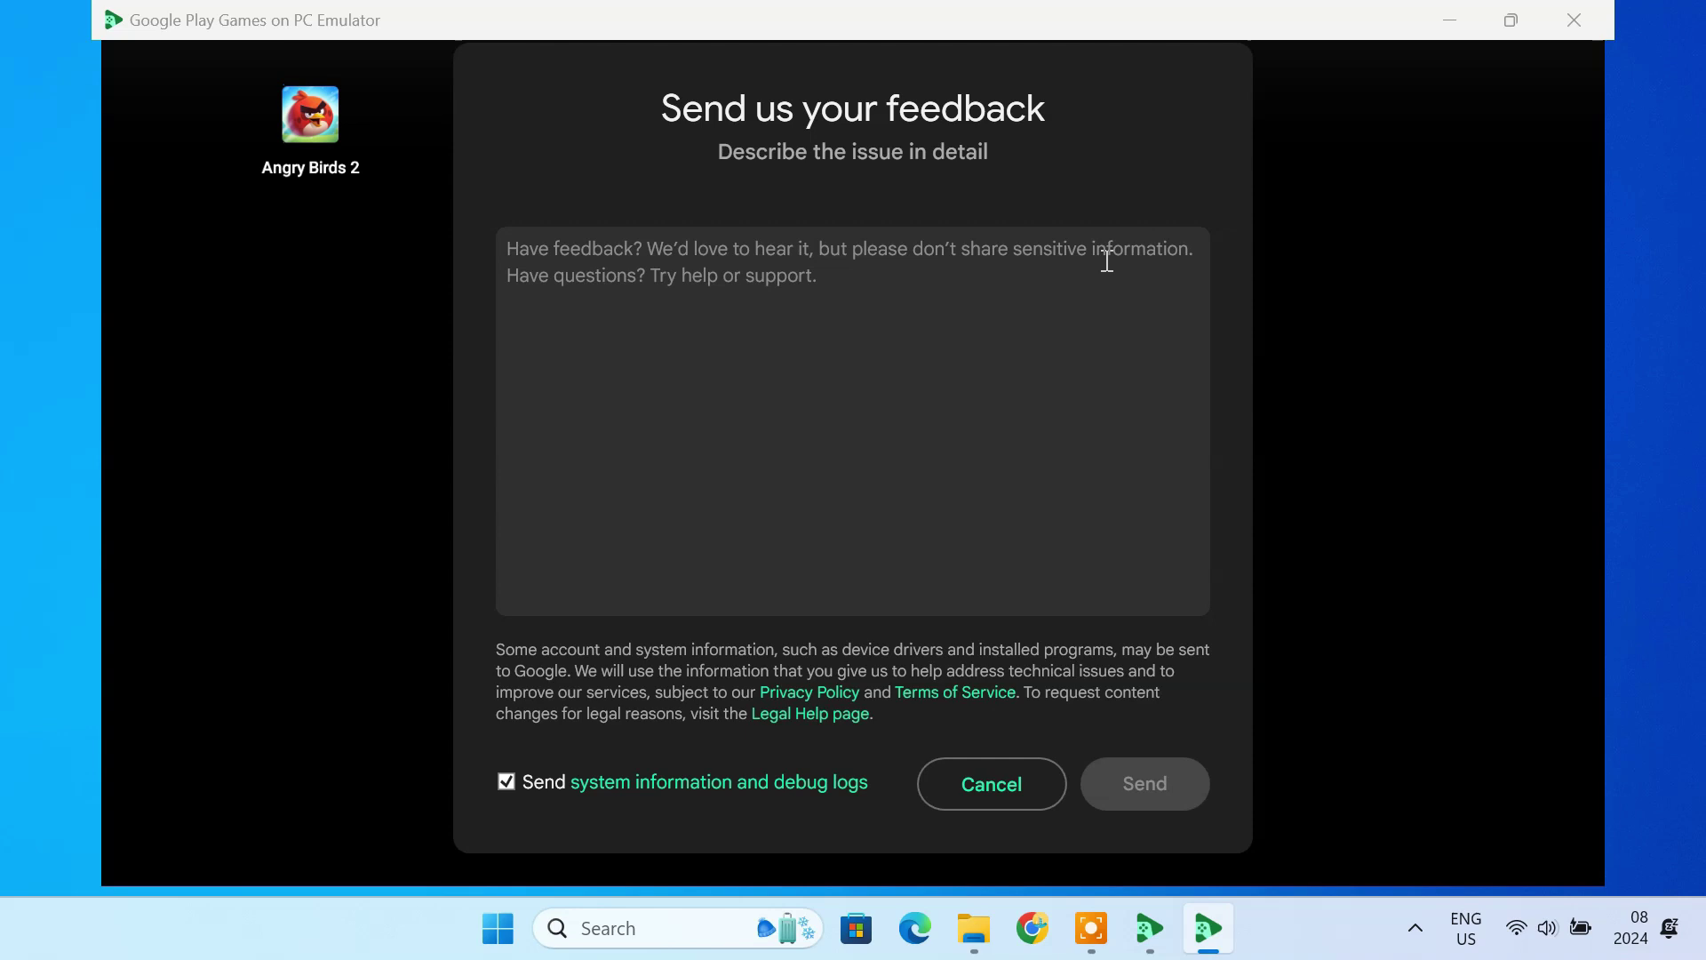
Dismiss the feedback form and examine the Debugging section of Developer options in the emulator's System settings
{"action": "left_click", "coordinate": [1003, 785]}
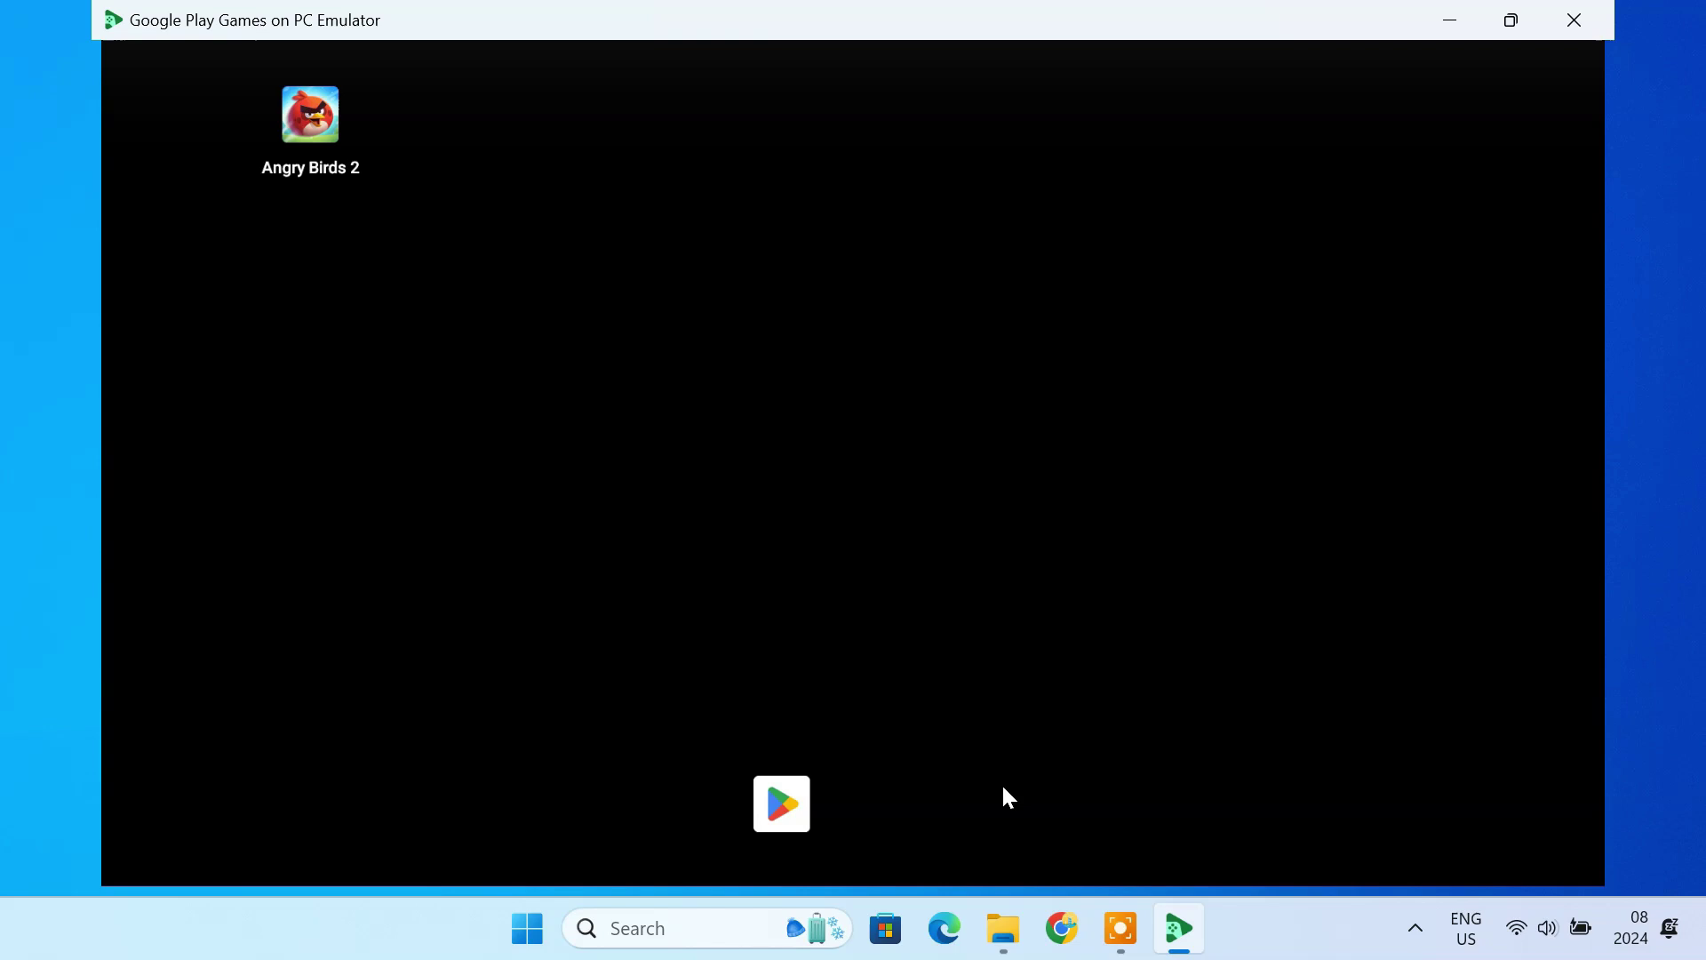
{"action": "left_click_drag", "start_coordinate": [1000, 797], "coordinate": [1036, 613]}
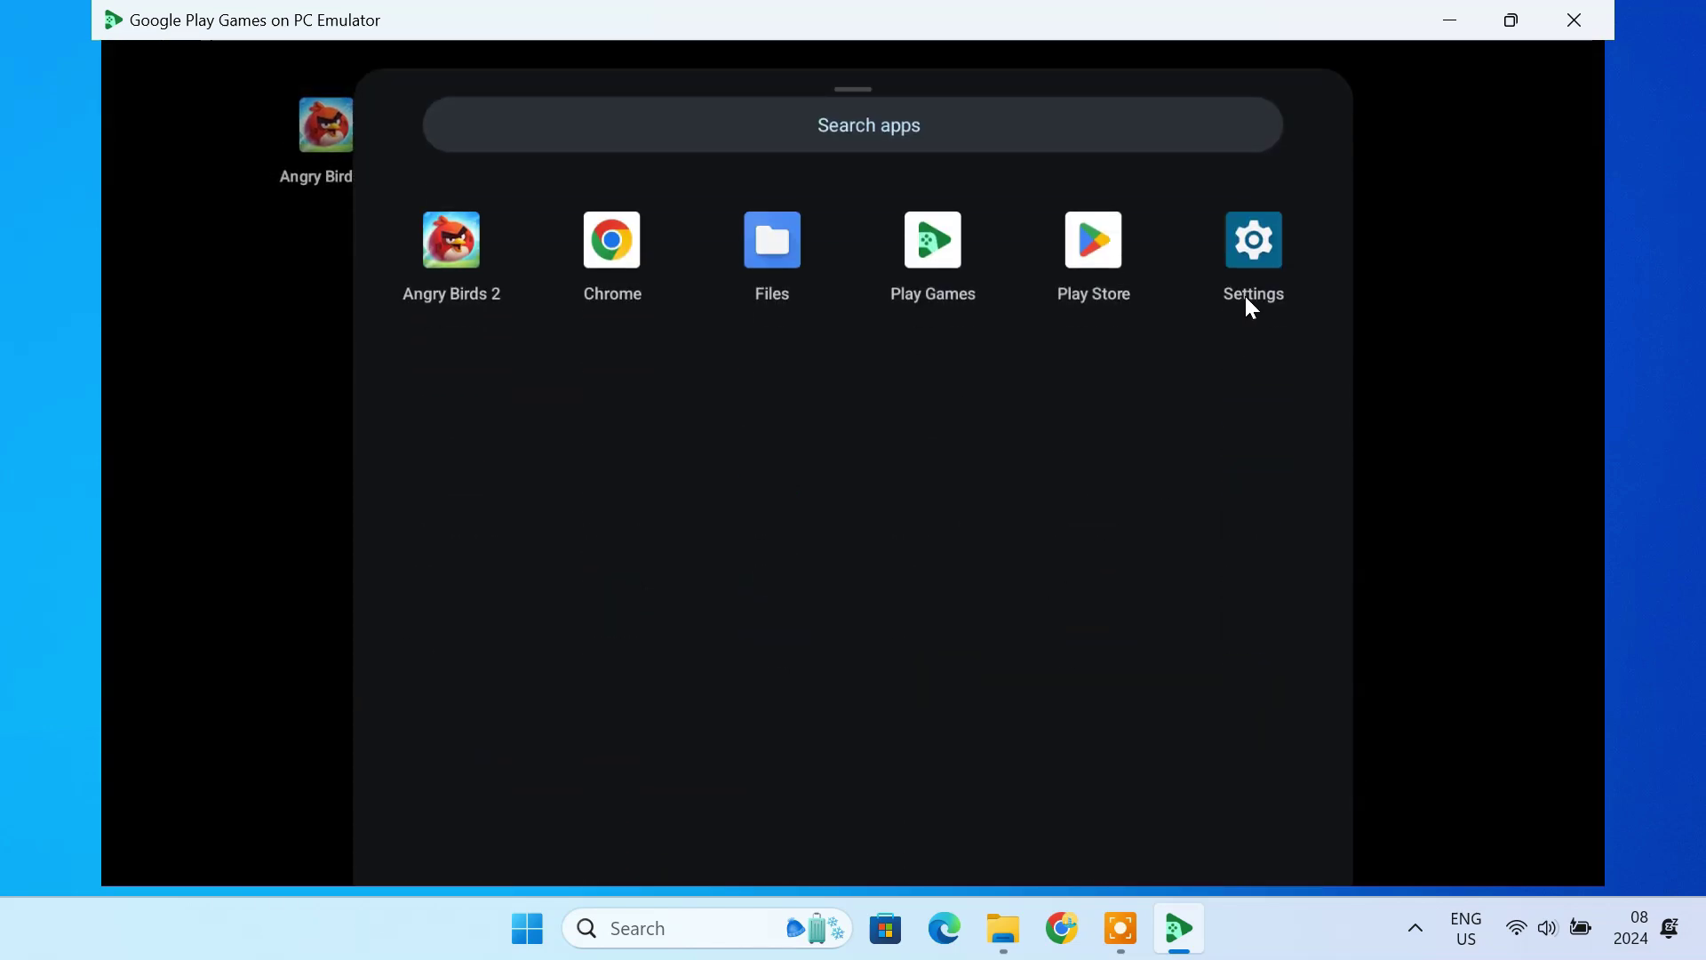
{"action": "left_click", "coordinate": [1246, 252]}
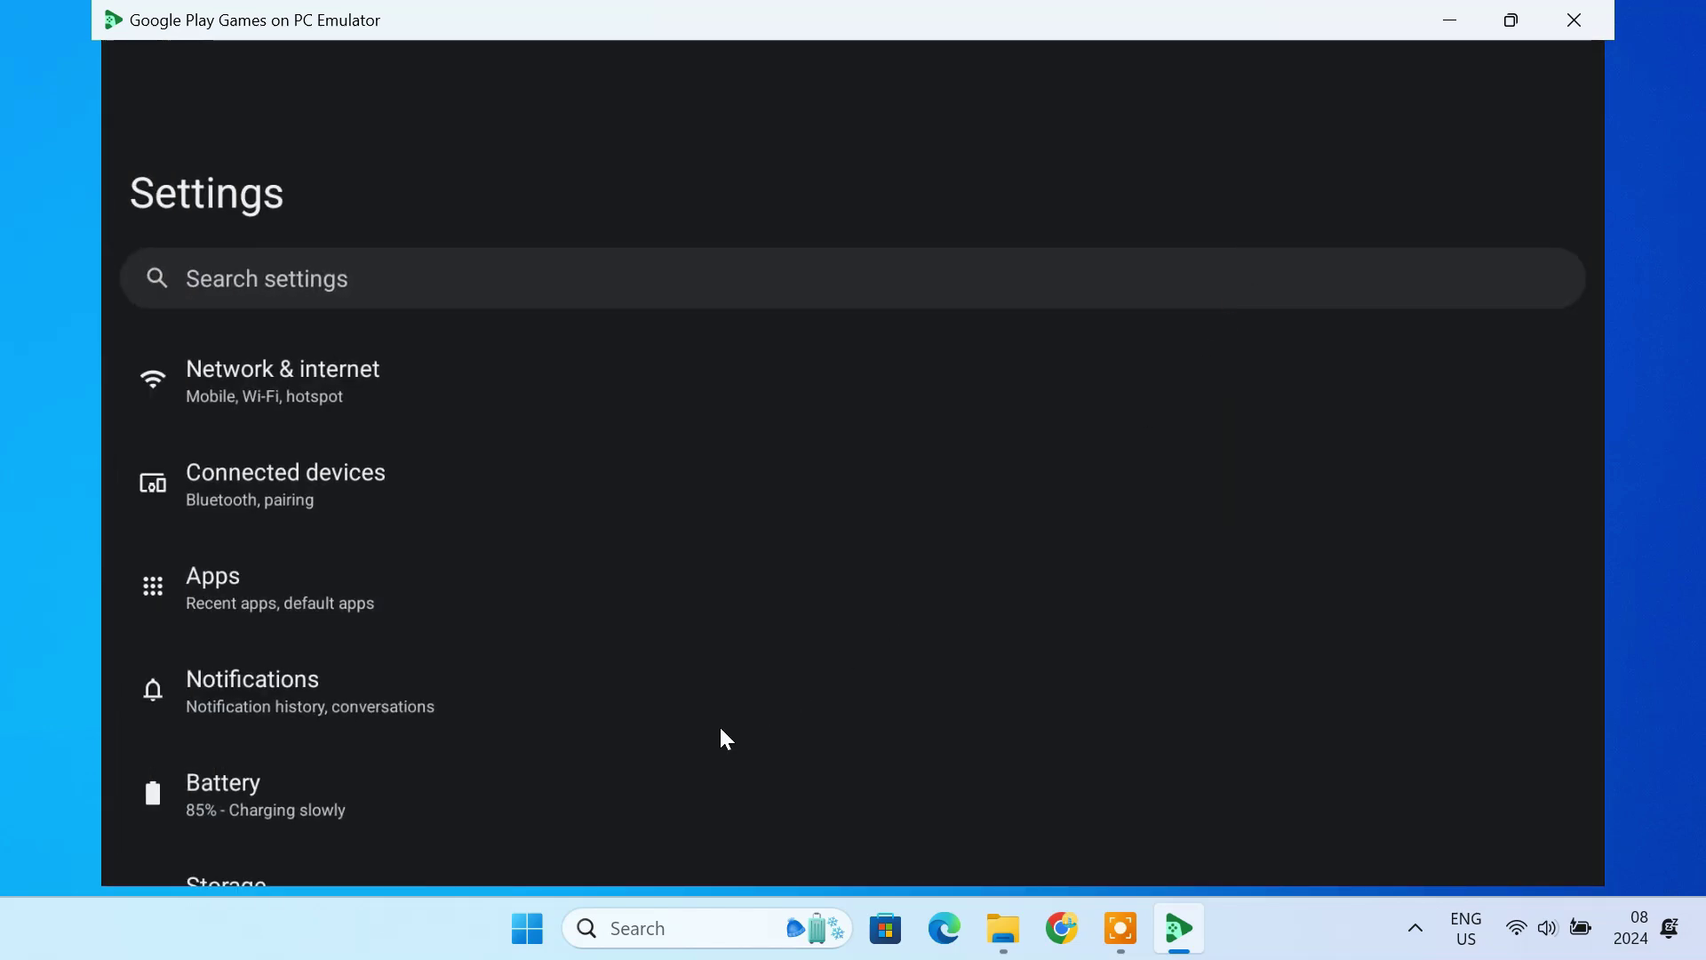
{"action": "scroll", "coordinate": [721, 729], "scroll_direction": "down", "scroll_amount": 5}
{"action": "scroll", "coordinate": [721, 730], "scroll_direction": "down", "scroll_amount": 5}
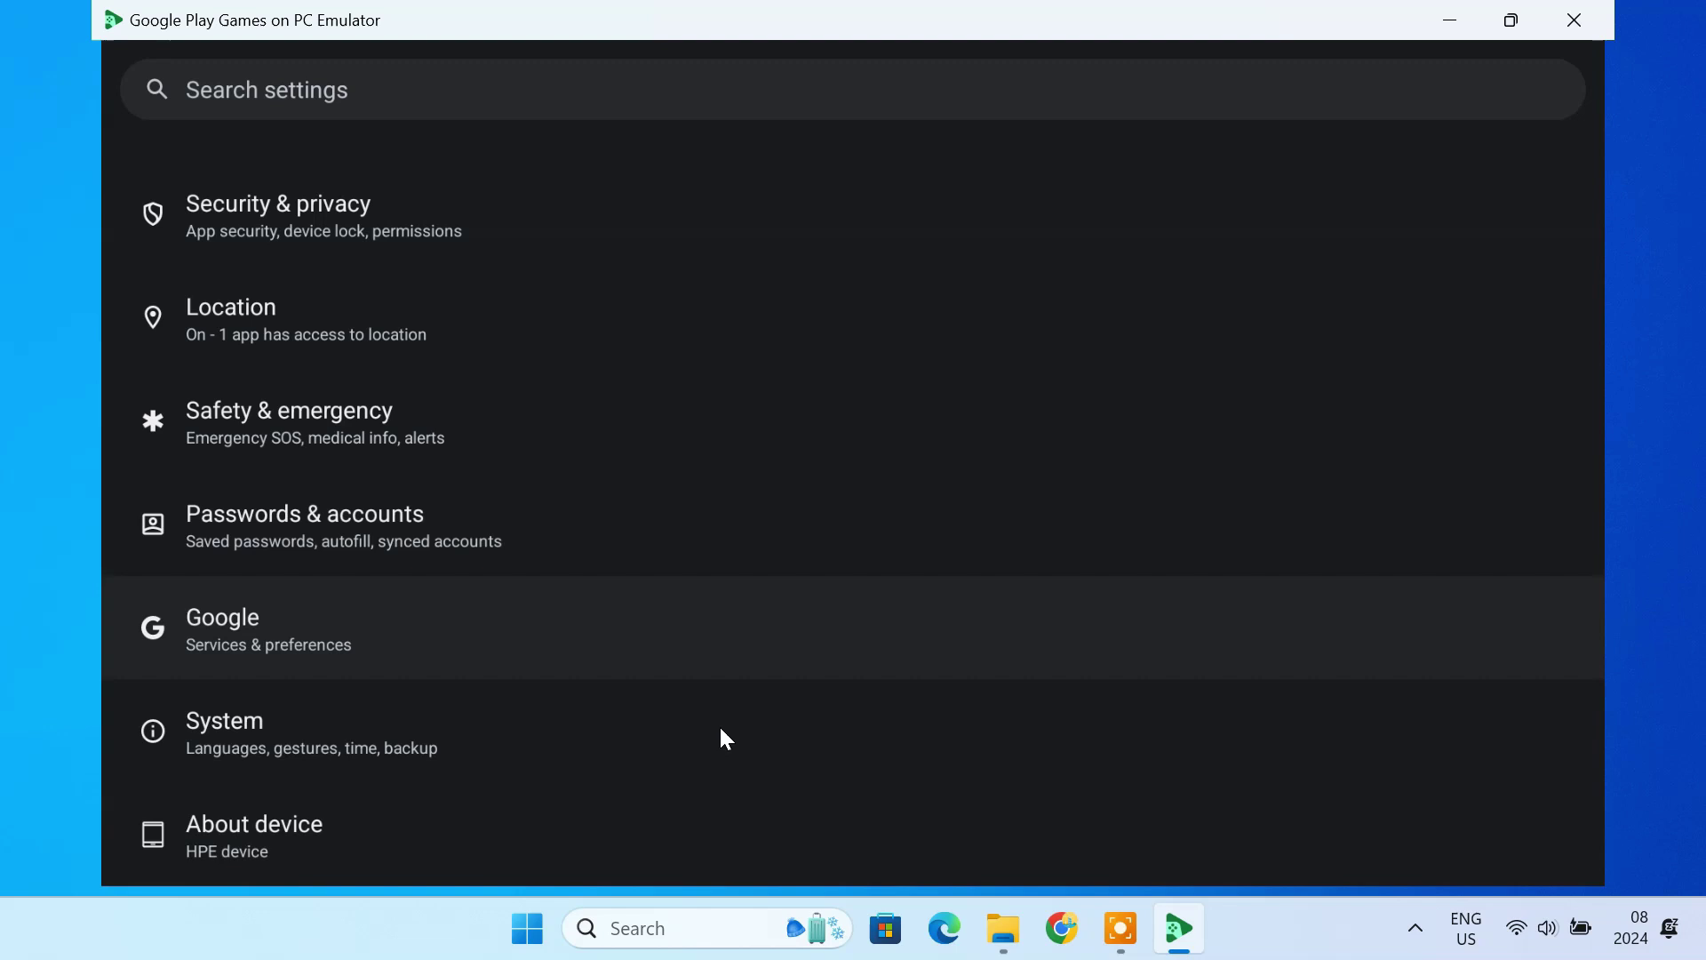
{"action": "left_click", "coordinate": [279, 734]}
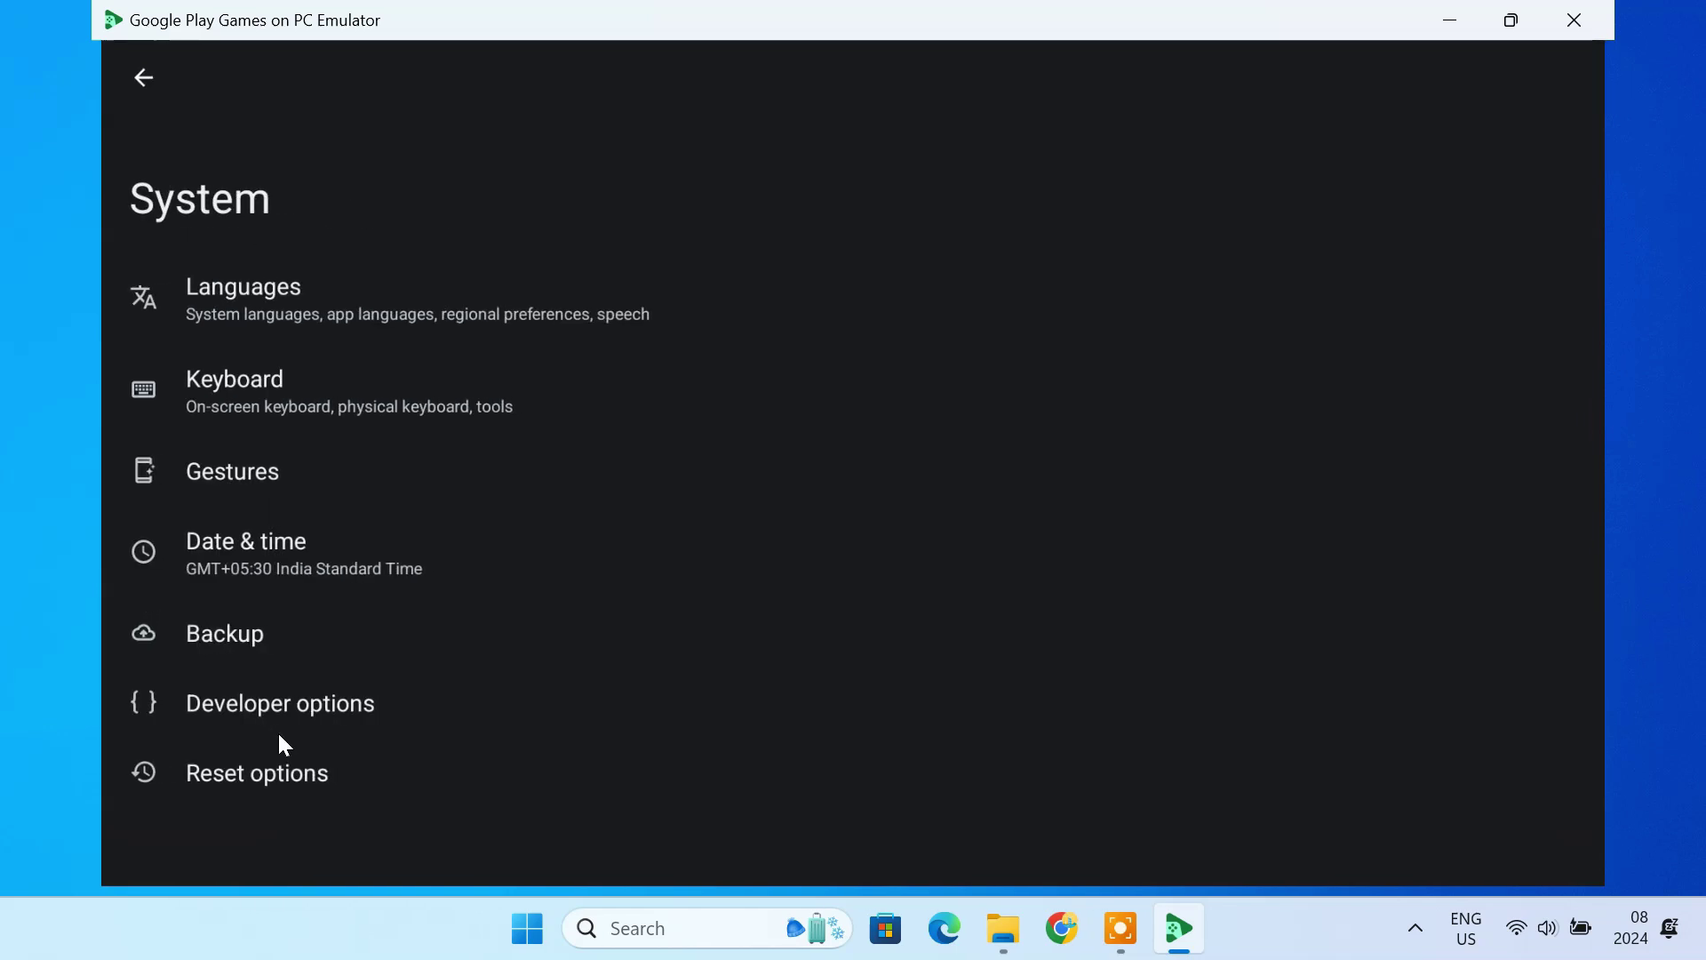
{"action": "left_click", "coordinate": [371, 711]}
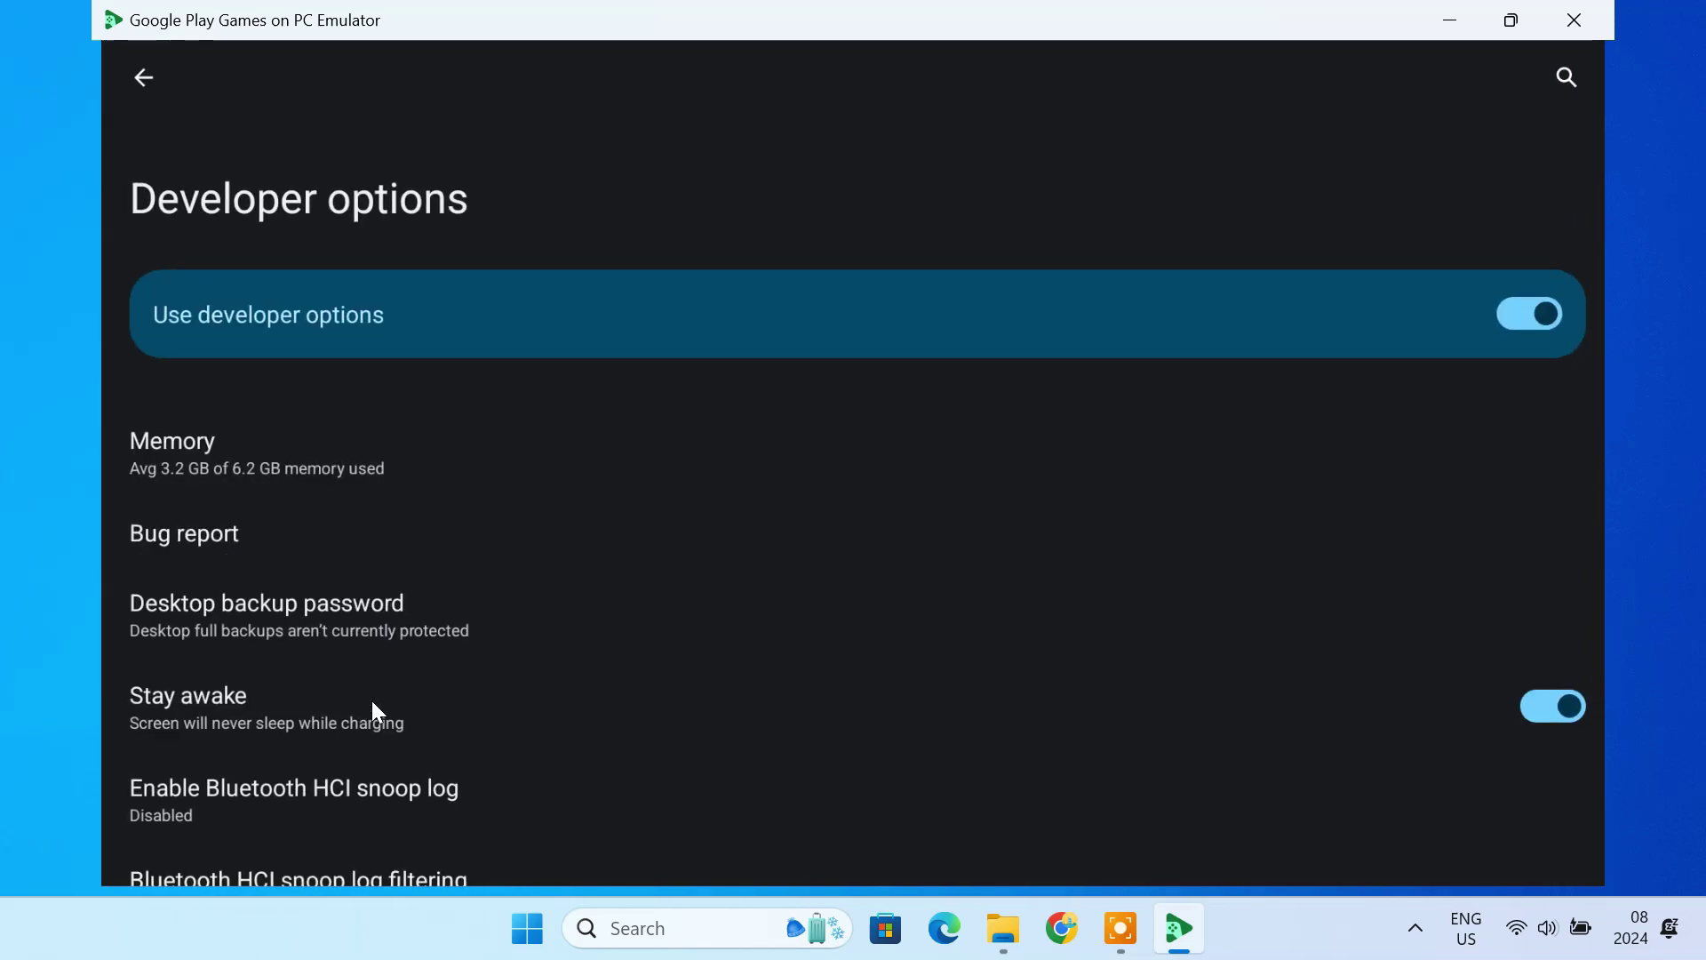
{"action": "scroll", "coordinate": [583, 782], "scroll_direction": "down", "scroll_amount": 12}
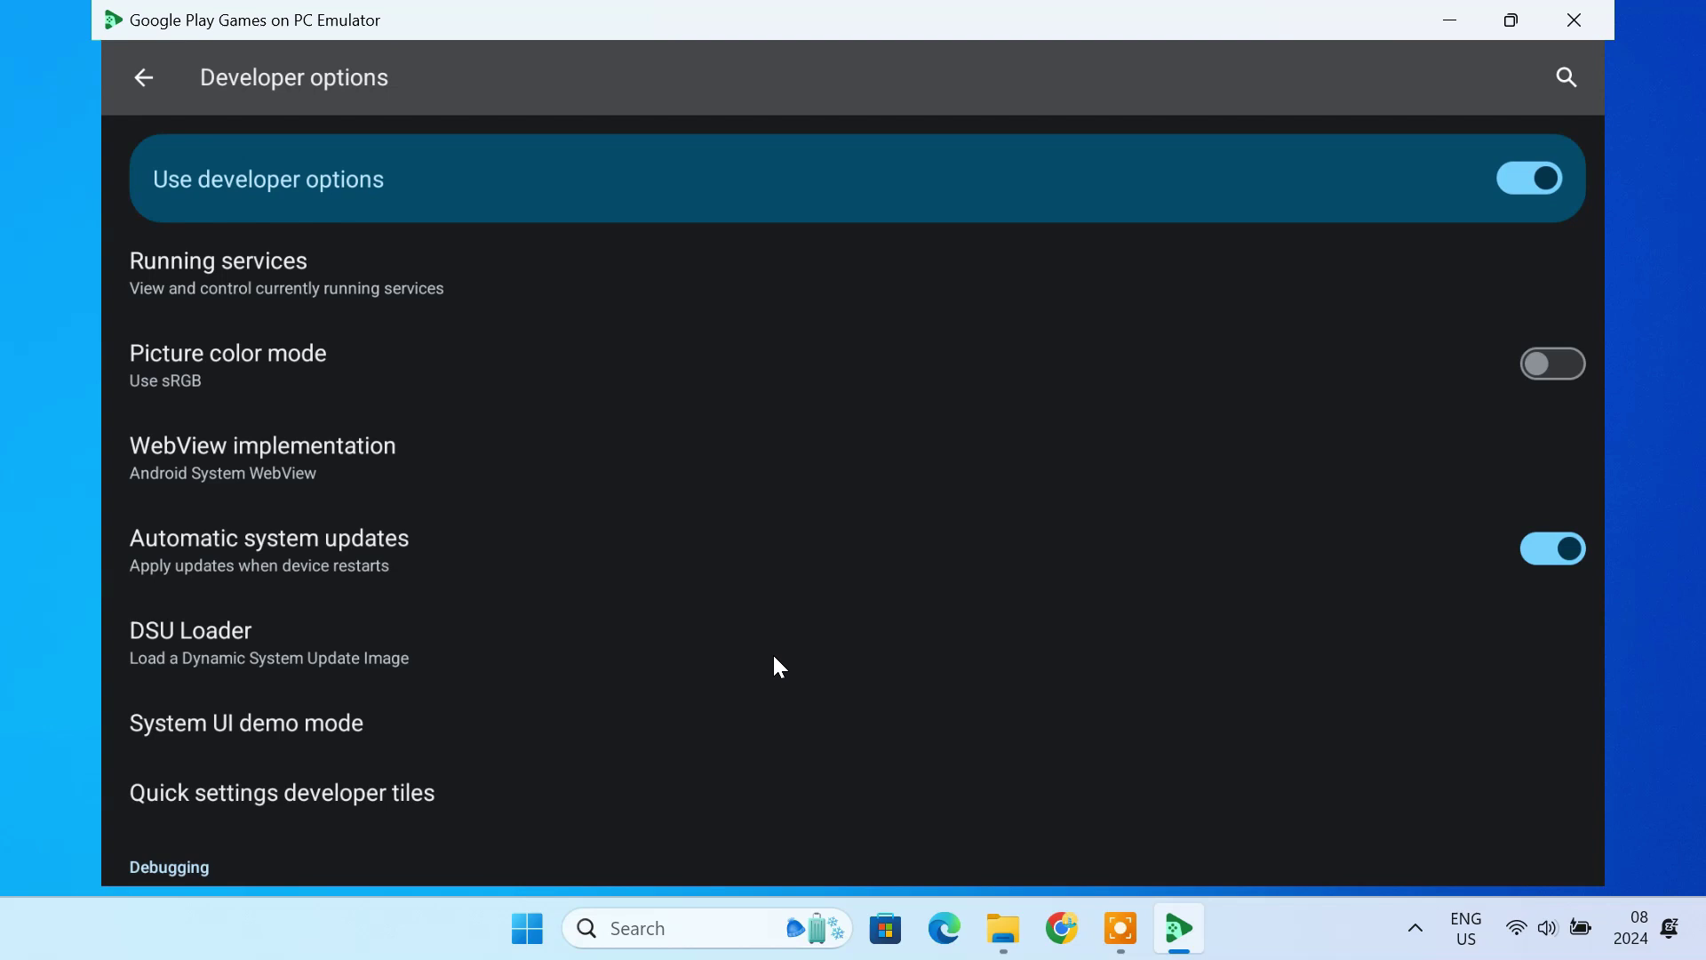
{"action": "scroll", "coordinate": [842, 601], "scroll_direction": "down", "scroll_amount": 2}
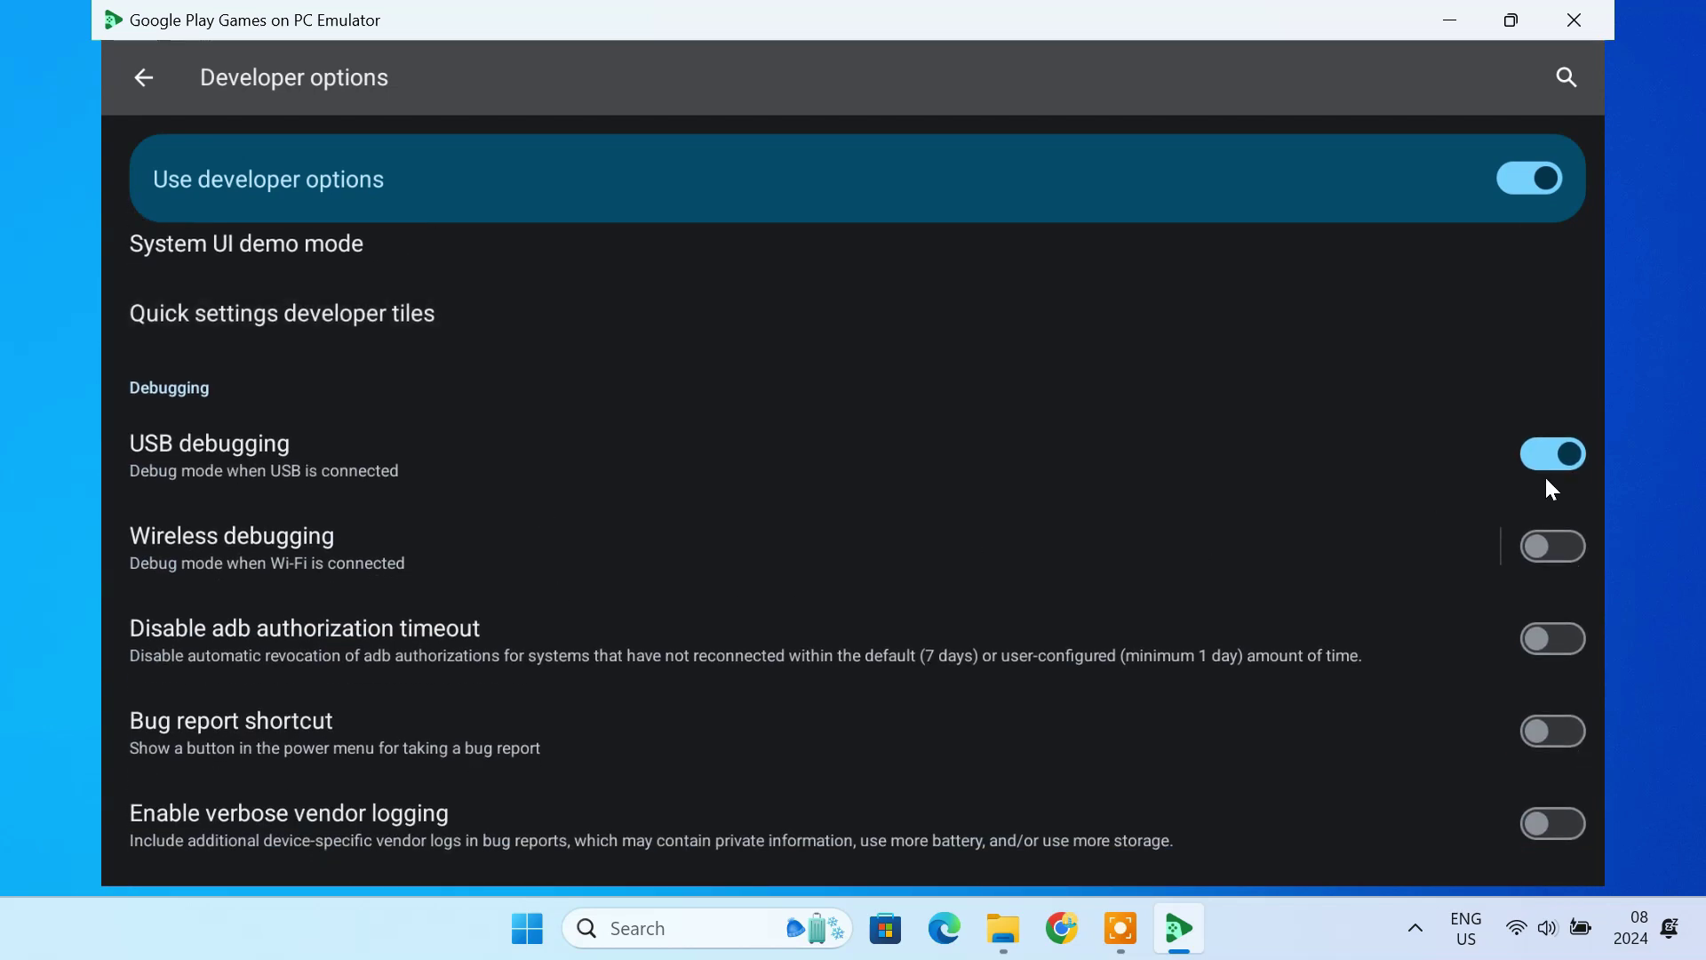
Leave the emulator's Settings for the app drawer and minimize the emulator window
{"action": "key", "text": "Escape"}
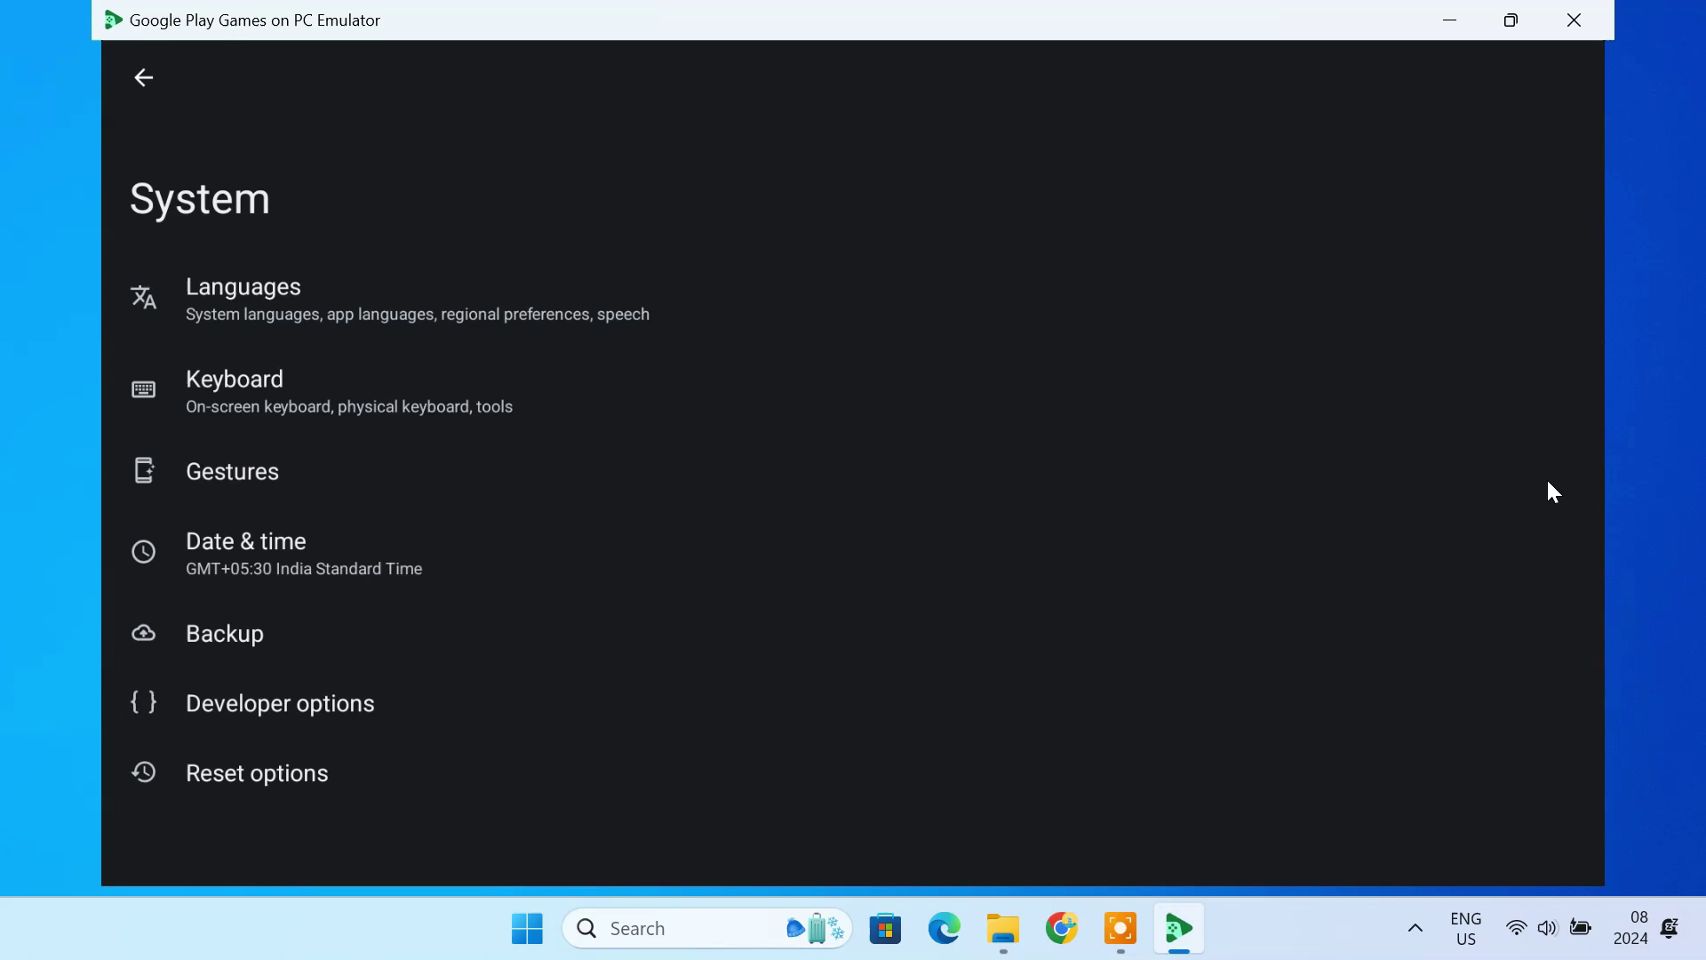
{"action": "key", "text": "Escape"}
{"action": "key", "text": "Escape"}
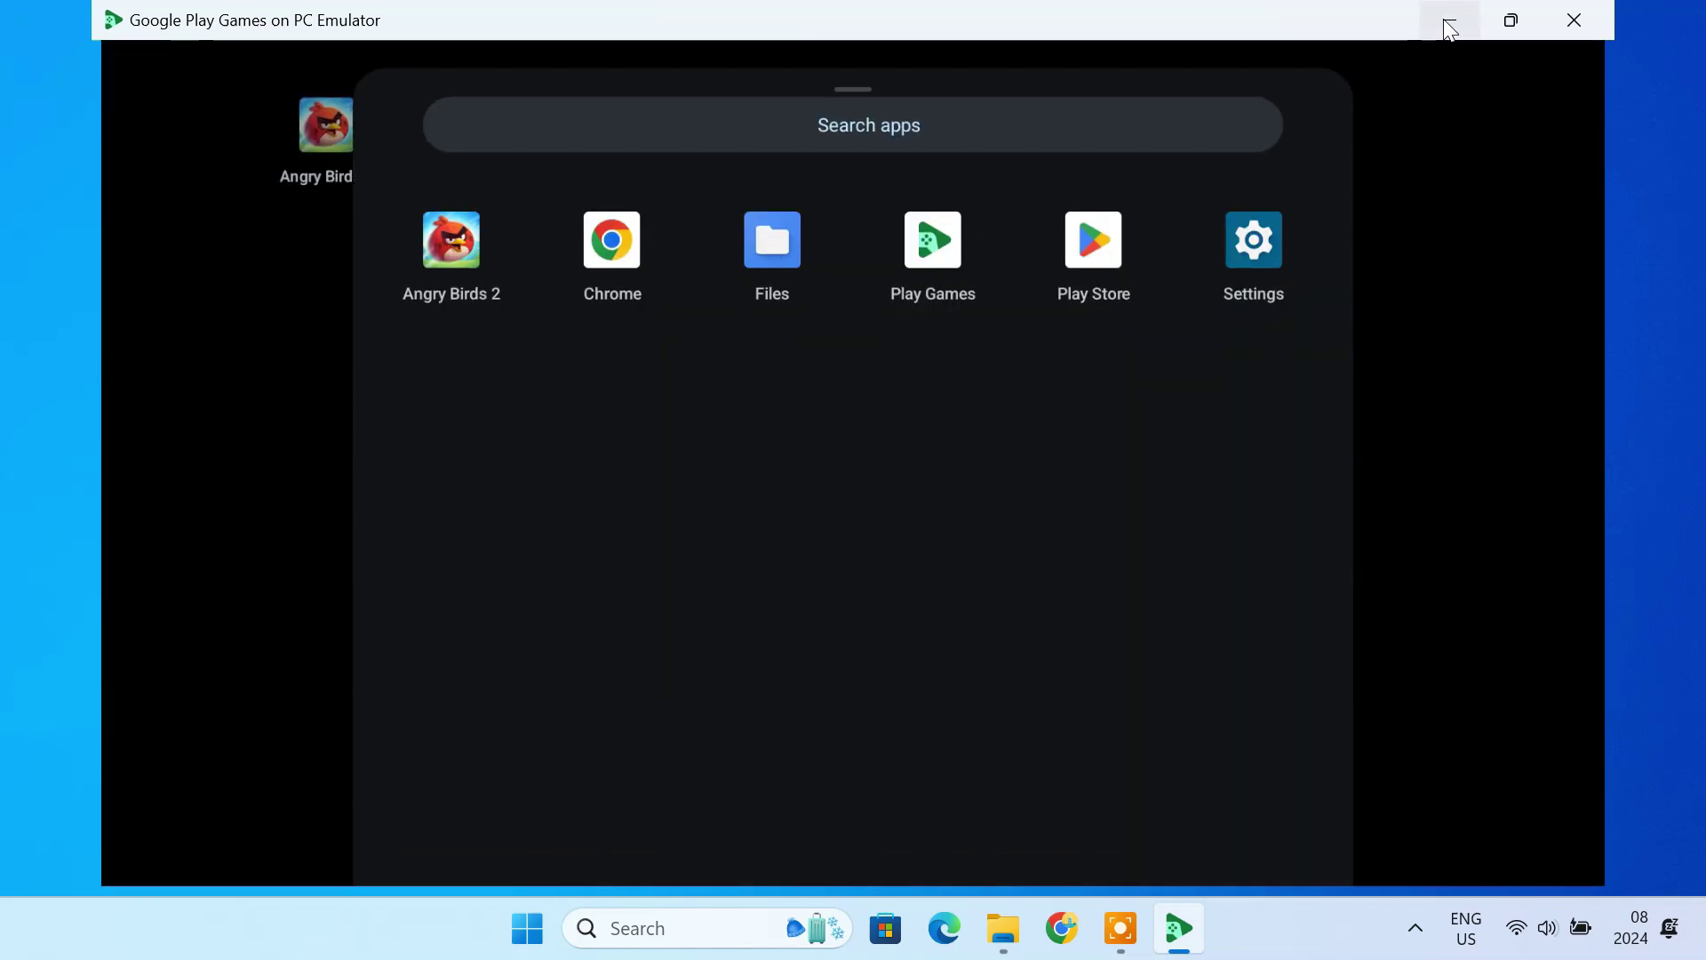
{"action": "left_click", "coordinate": [1449, 25]}
In File Explorer, browse to C:\Program Files\Google\Play Games Developer Emulator\current\emulator, copy the folder's path and close the window
{"action": "left_click", "coordinate": [1021, 940]}
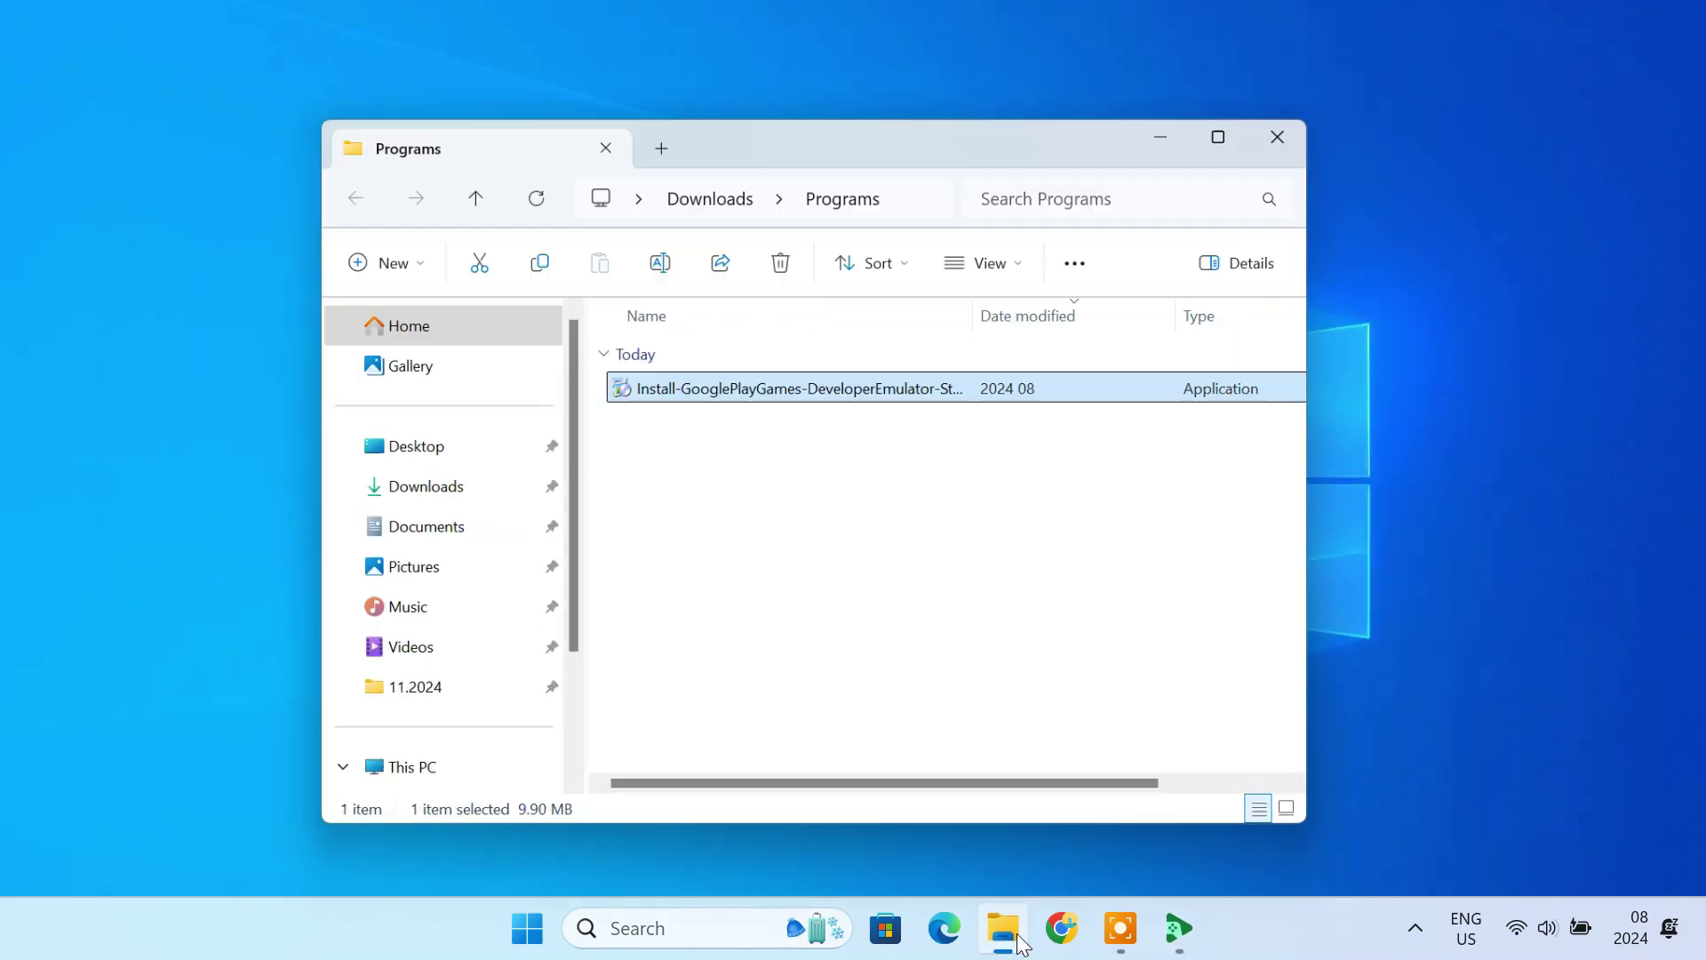
{"action": "left_click", "coordinate": [462, 755]}
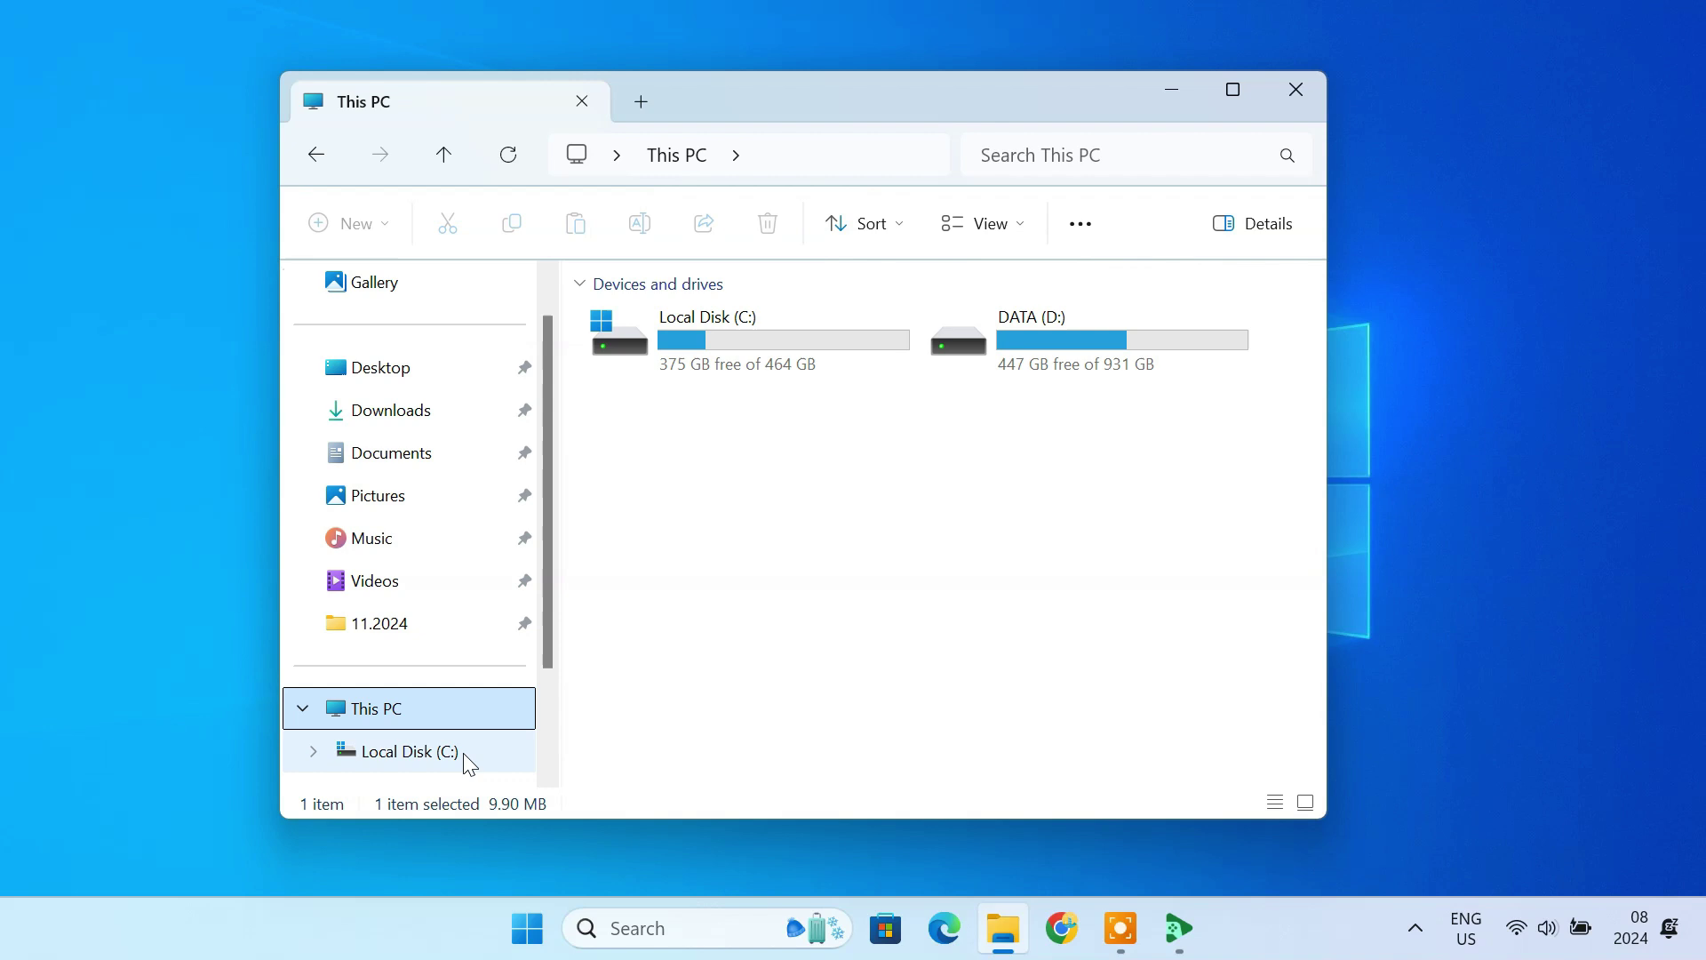
{"action": "double_click", "coordinate": [744, 348]}
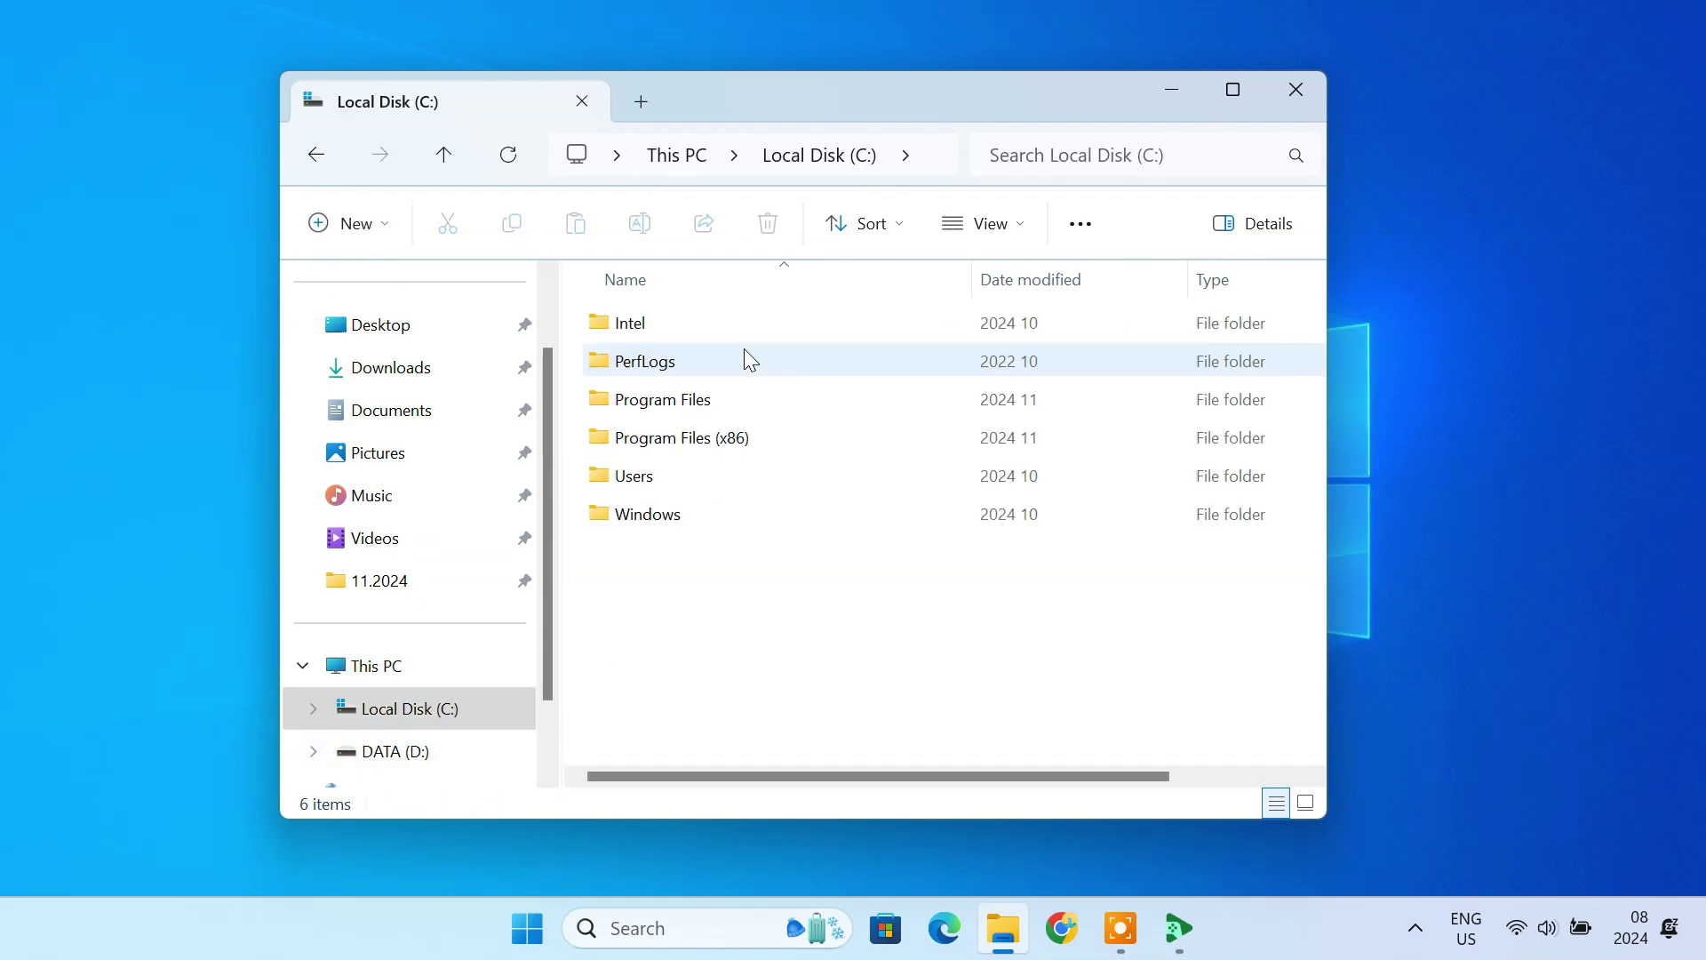
{"action": "double_click", "coordinate": [745, 399]}
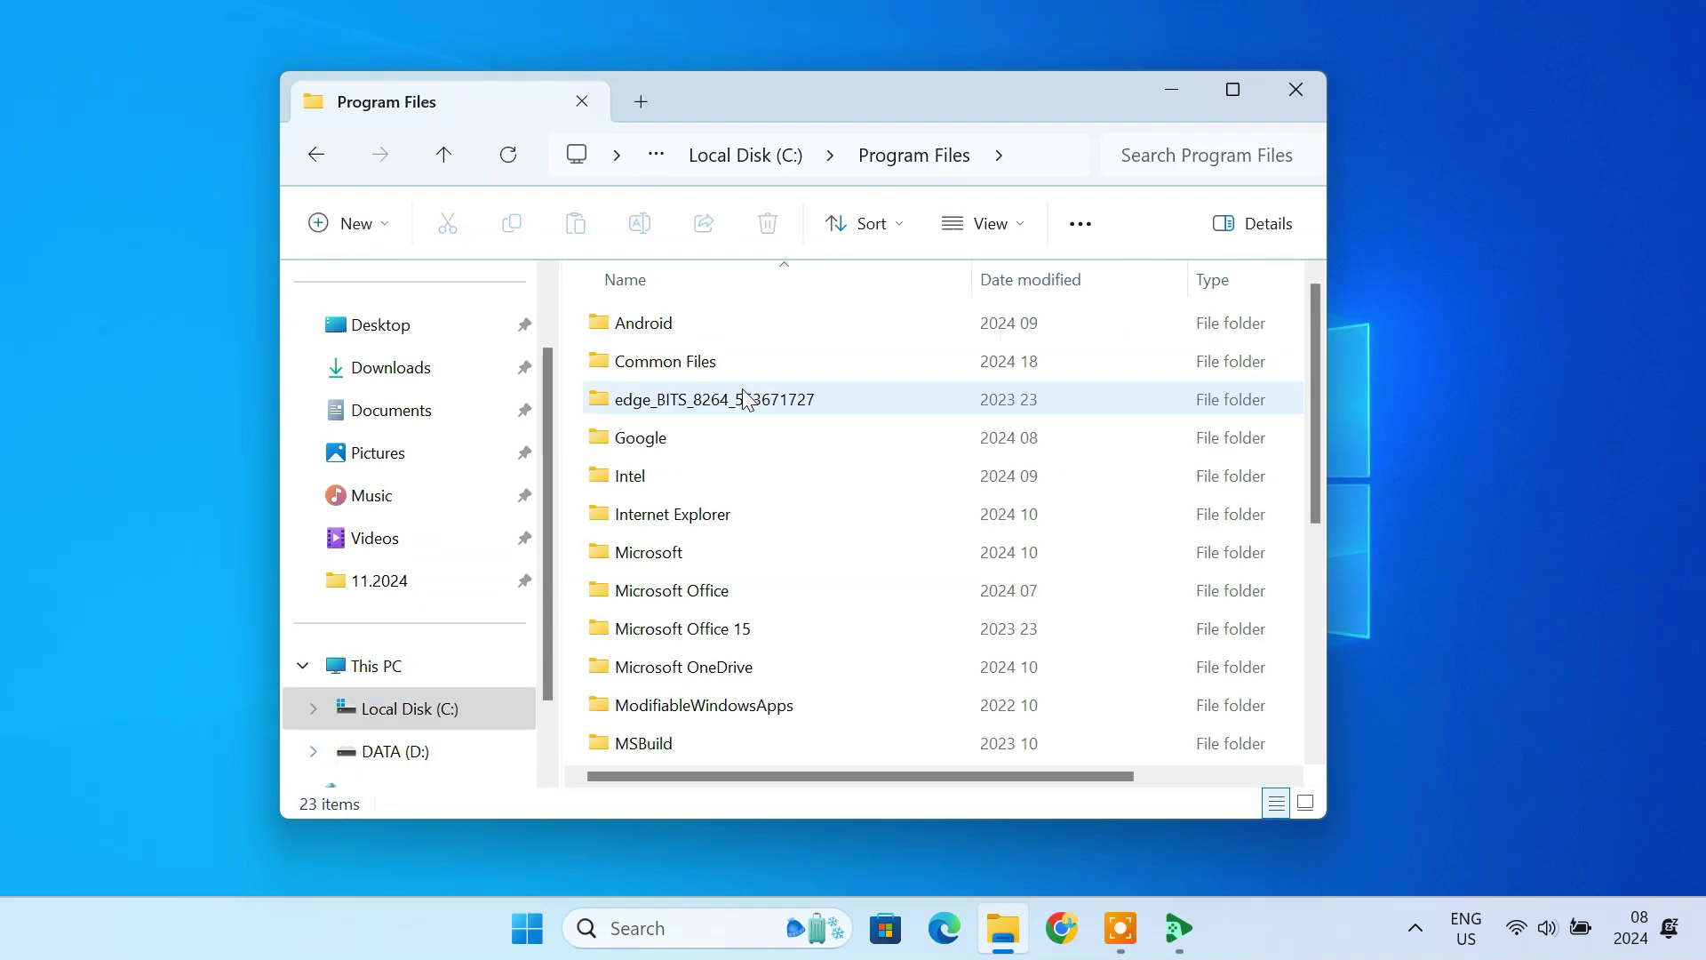
{"action": "double_click", "coordinate": [738, 436]}
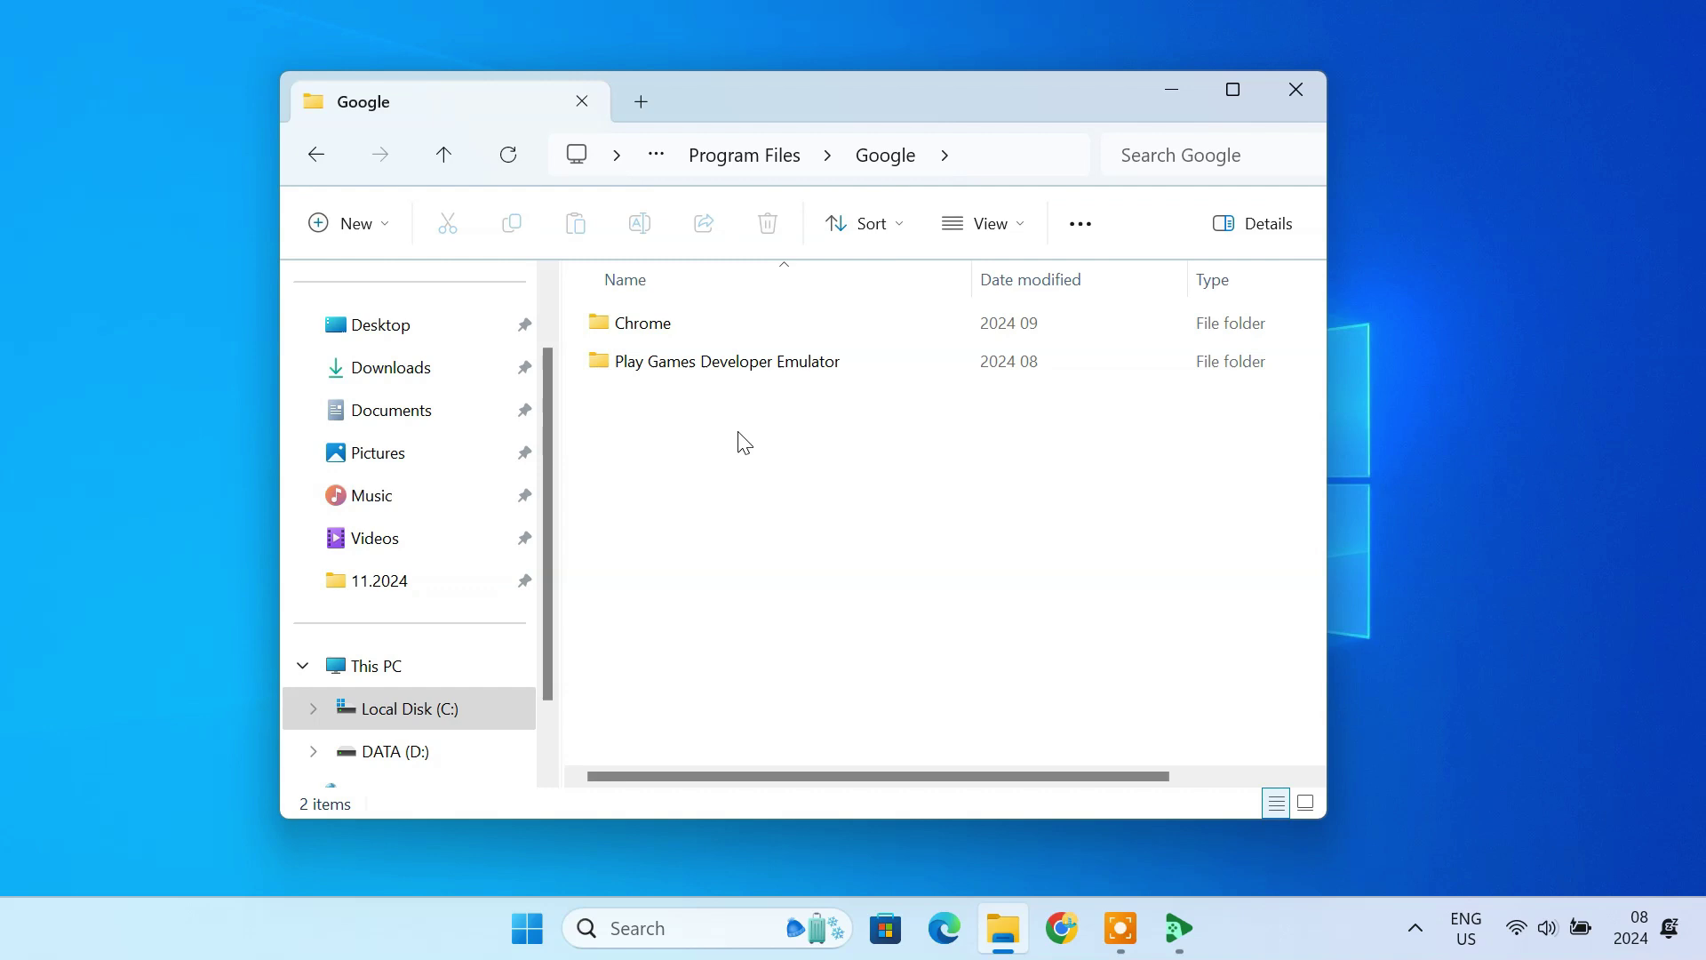
{"action": "double_click", "coordinate": [746, 365]}
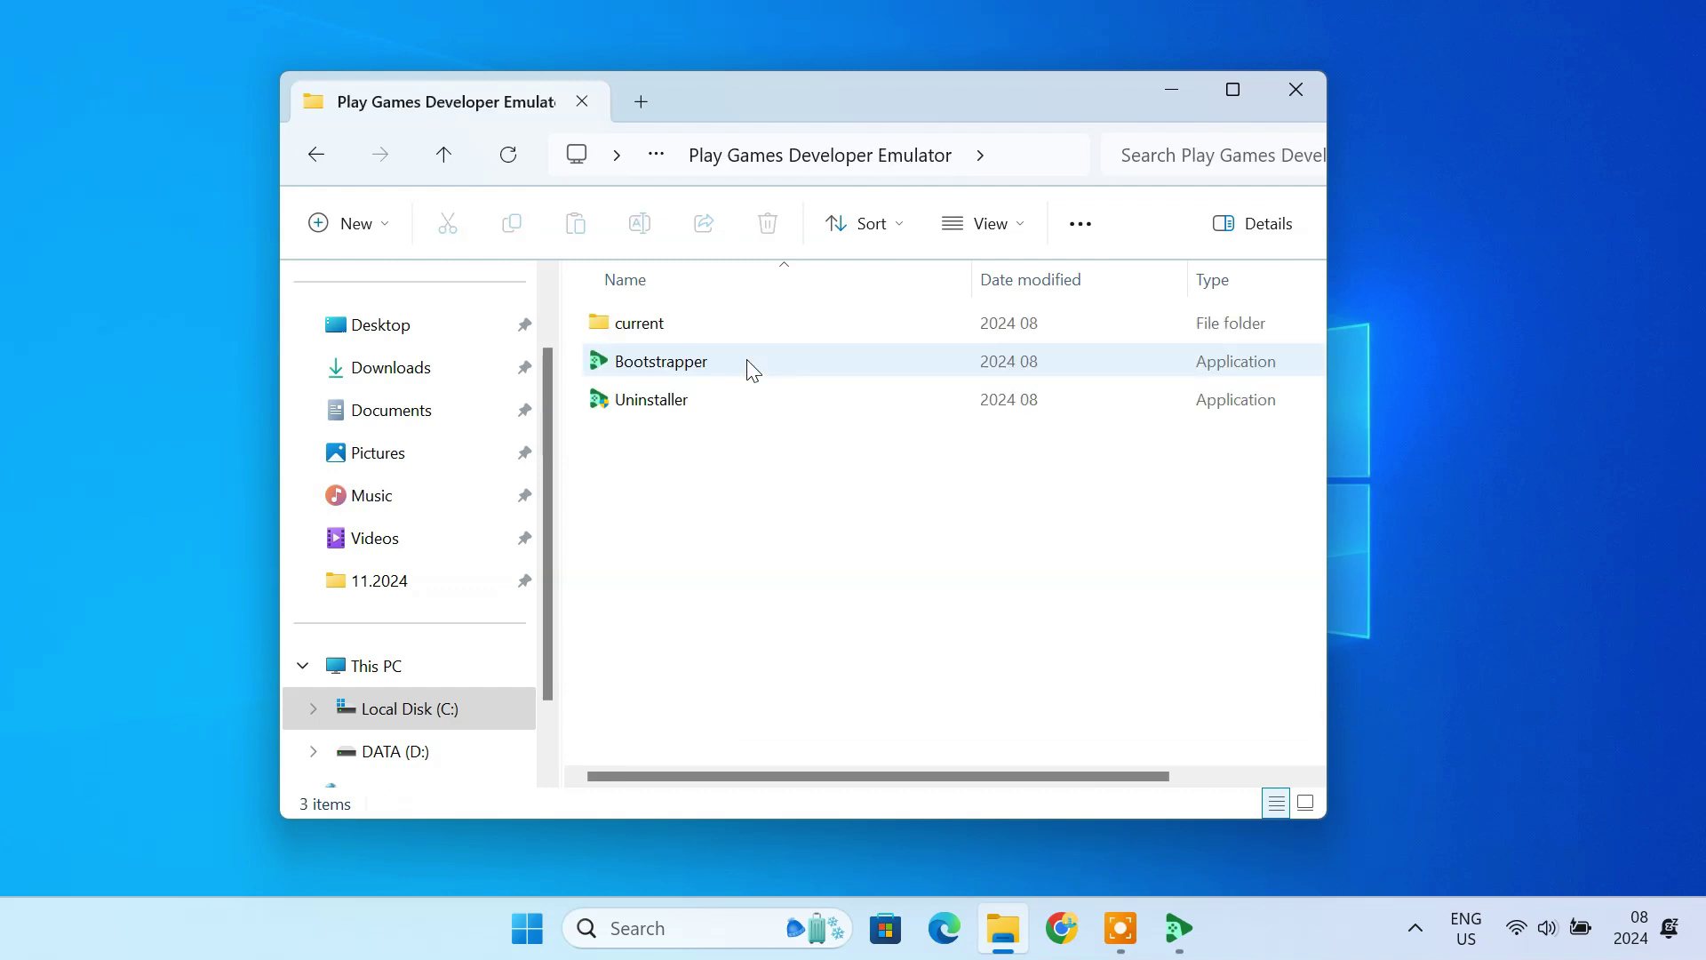
{"action": "double_click", "coordinate": [727, 330]}
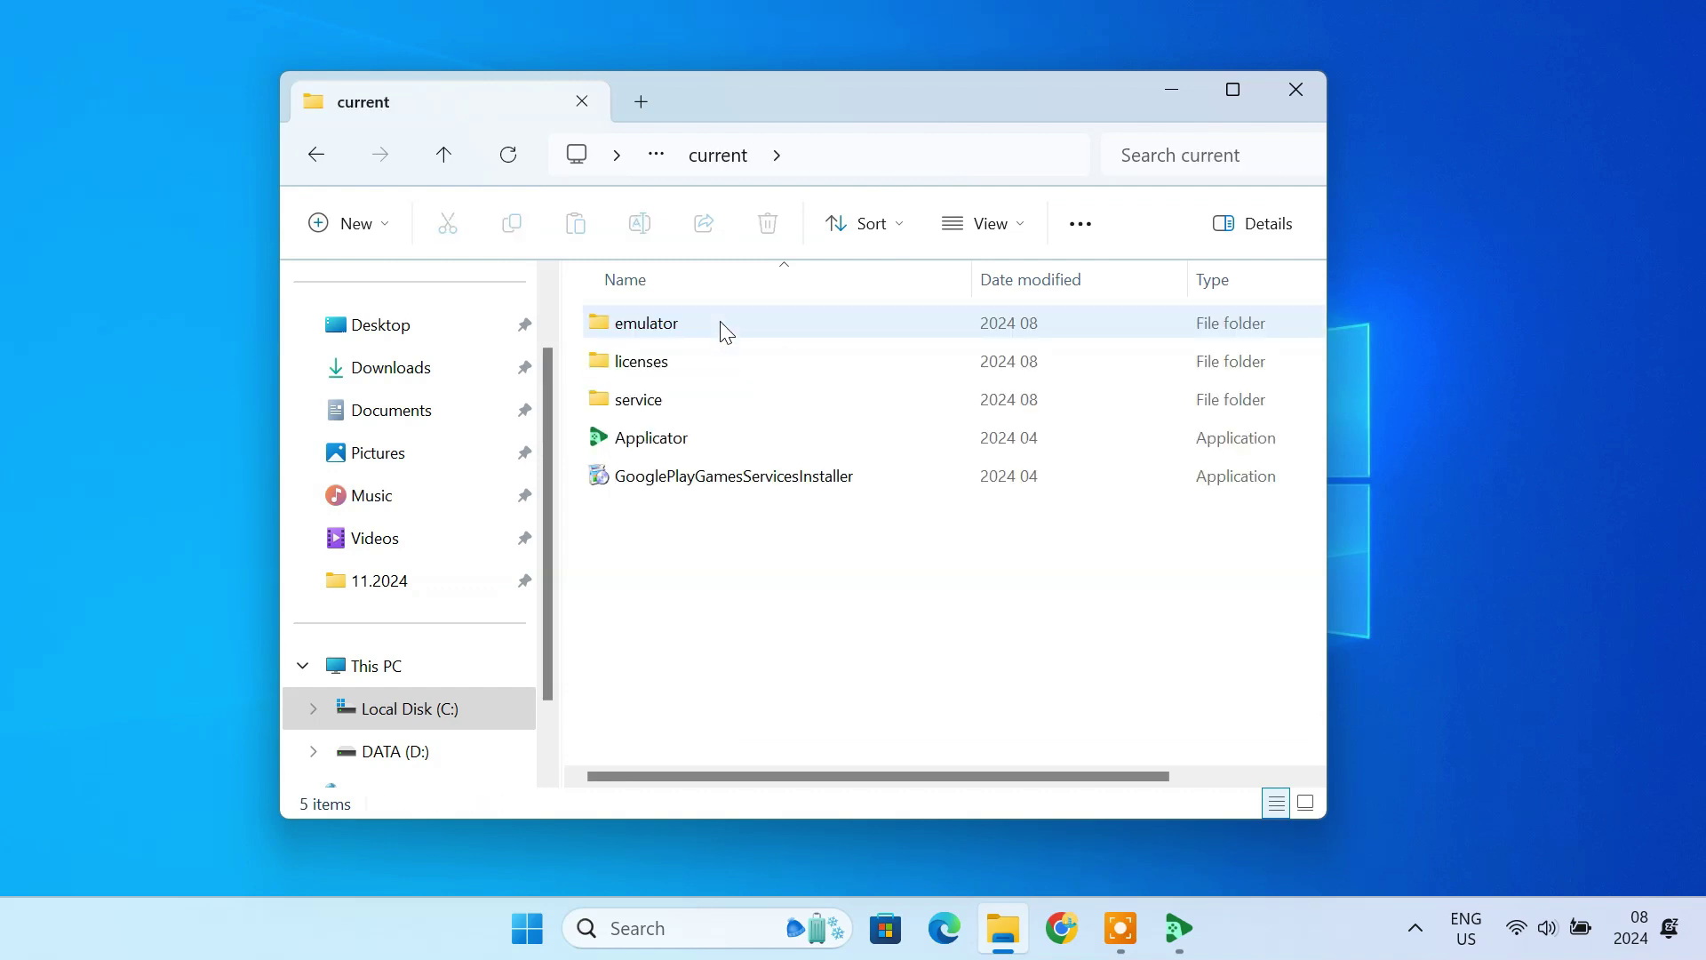
{"action": "double_click", "coordinate": [727, 331]}
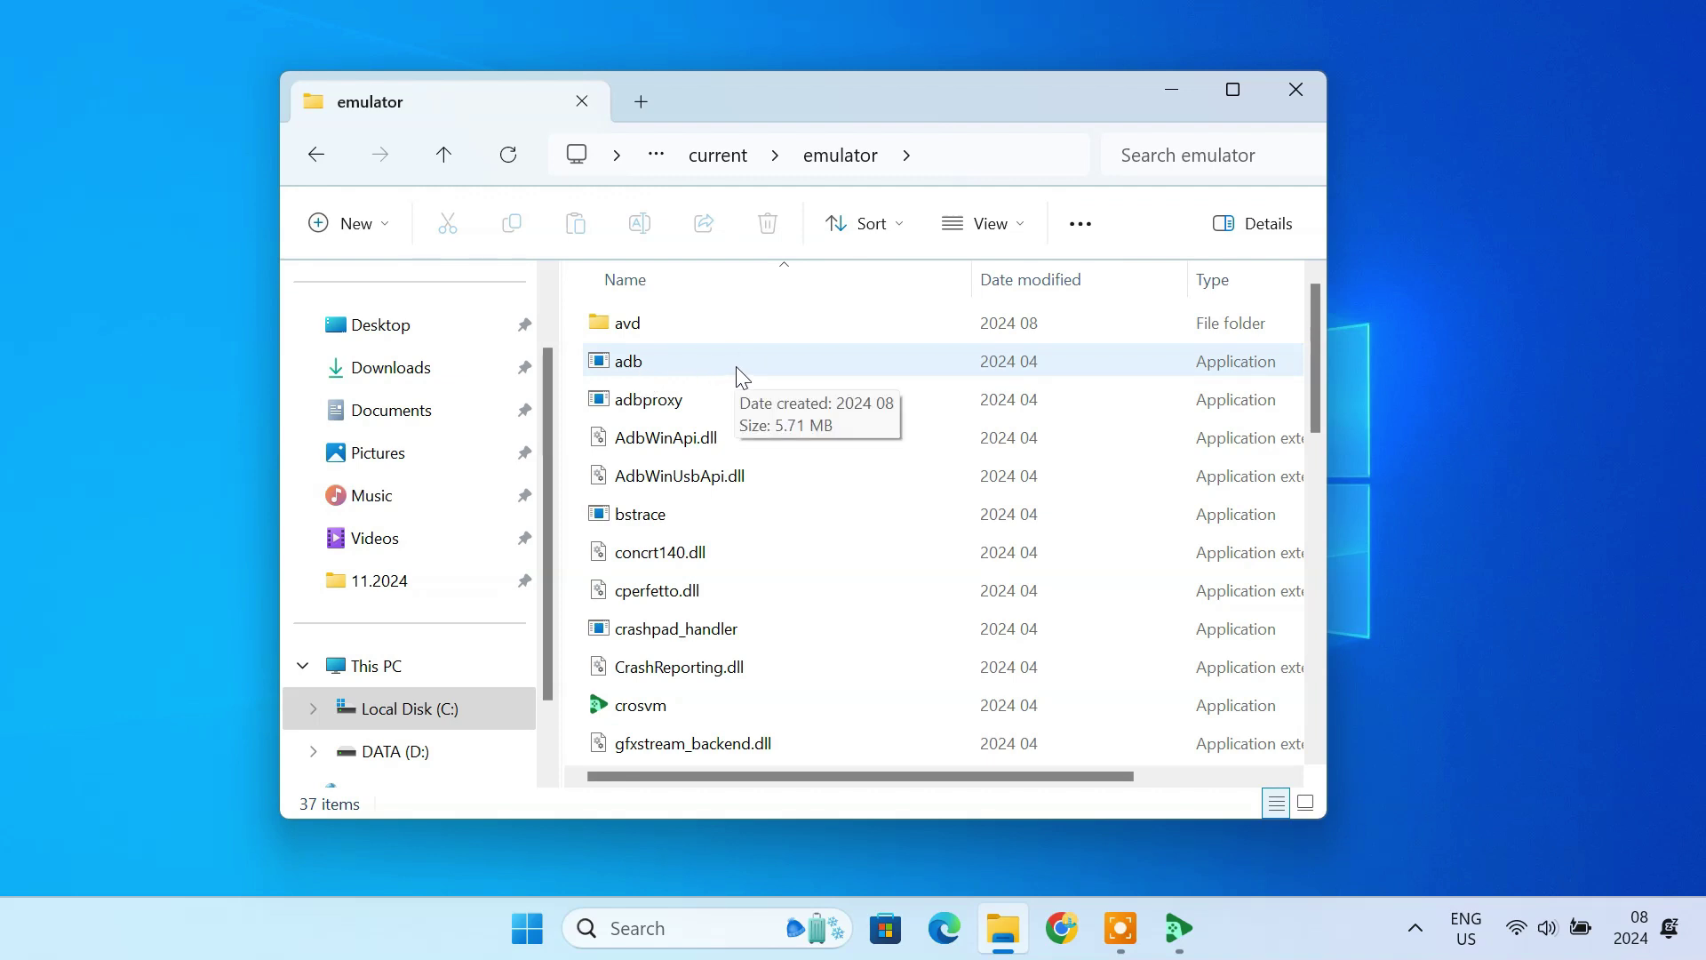
{"action": "left_click", "coordinate": [962, 160]}
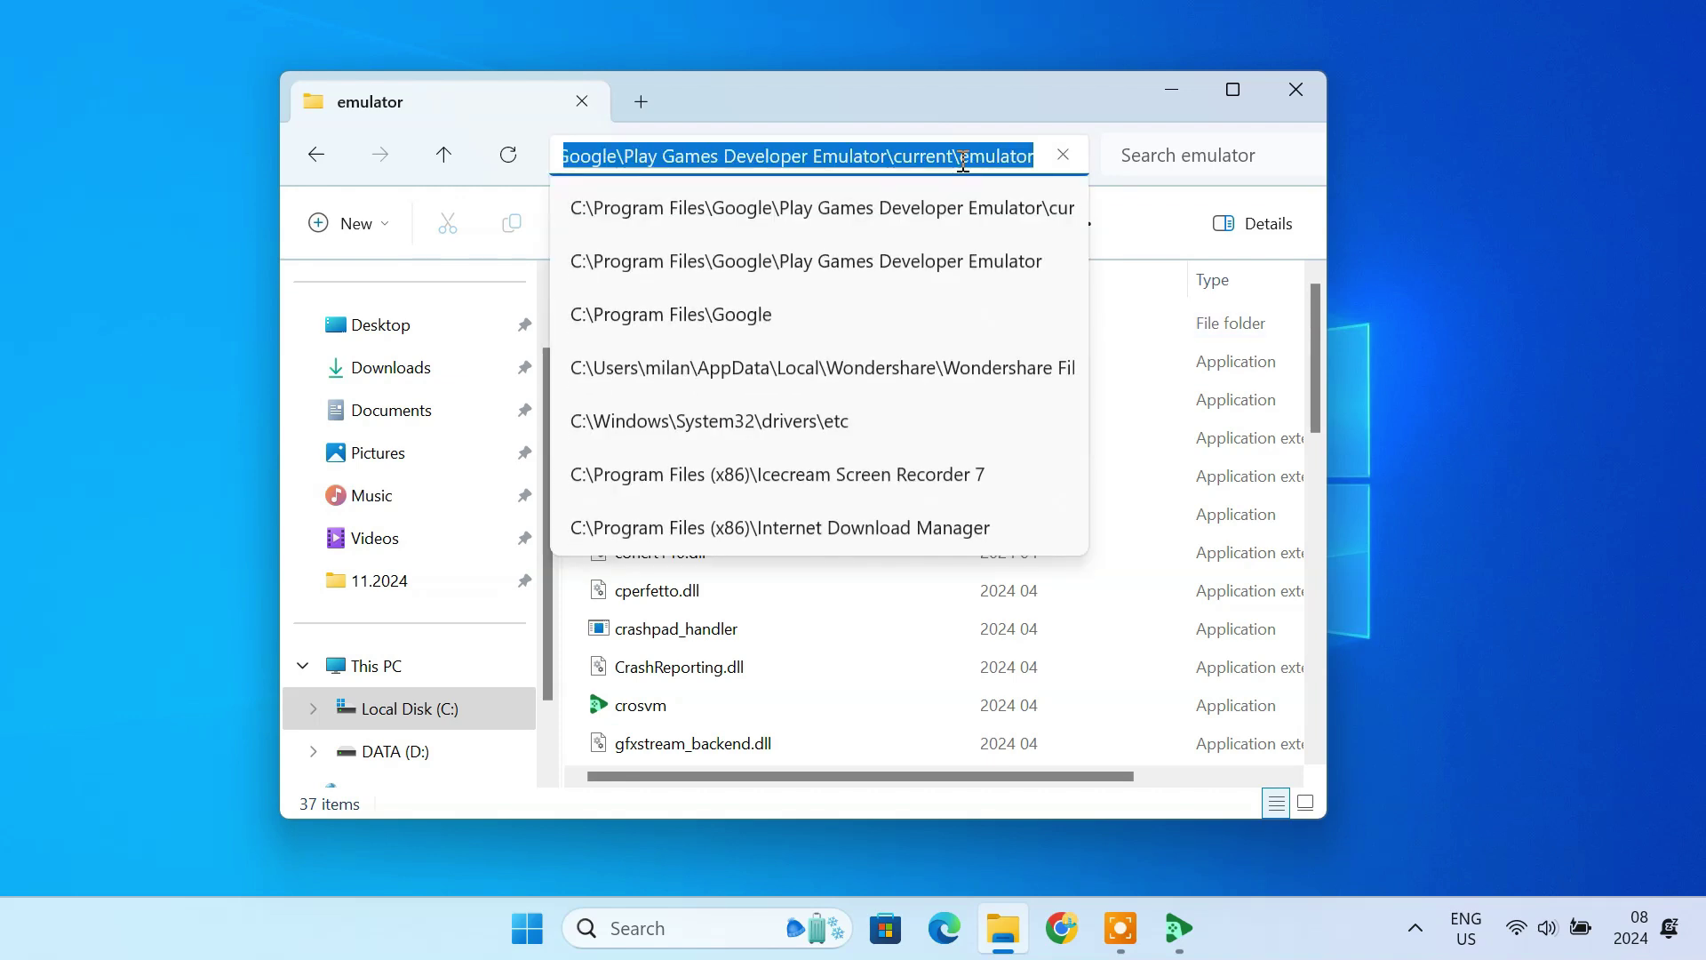
{"action": "left_click", "coordinate": [1295, 89]}
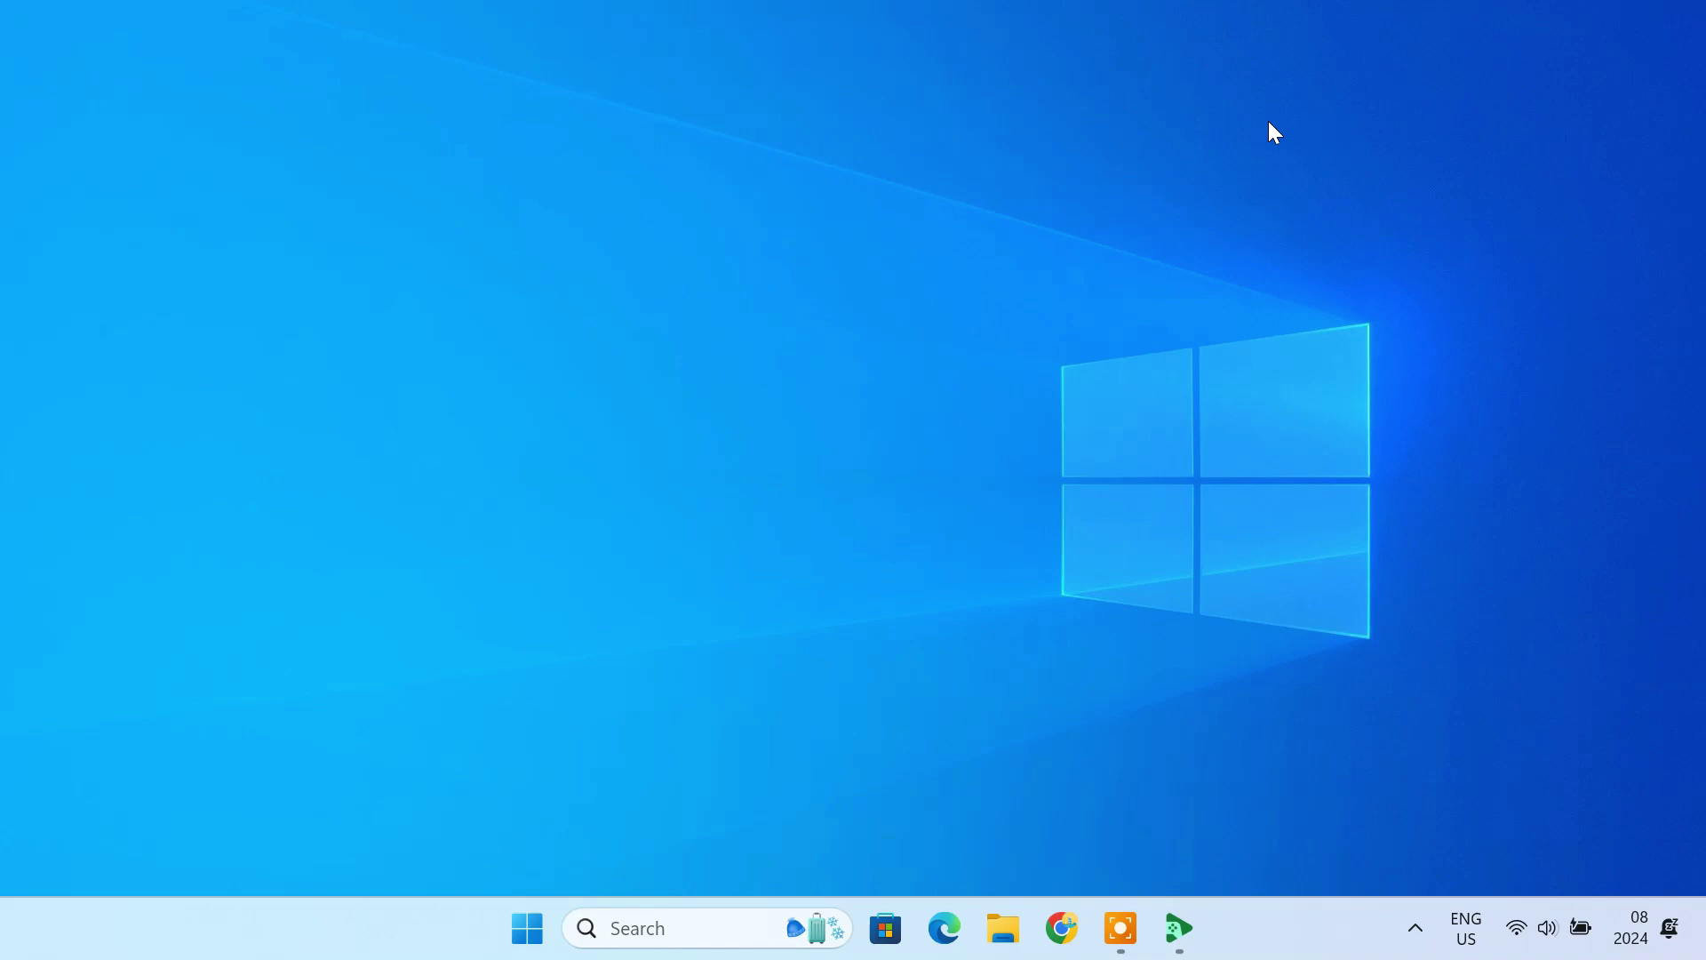
Search Windows for cmd and run Command Prompt as administrator
{"action": "left_click", "coordinate": [707, 928]}
{"action": "type", "text": "cmd"}
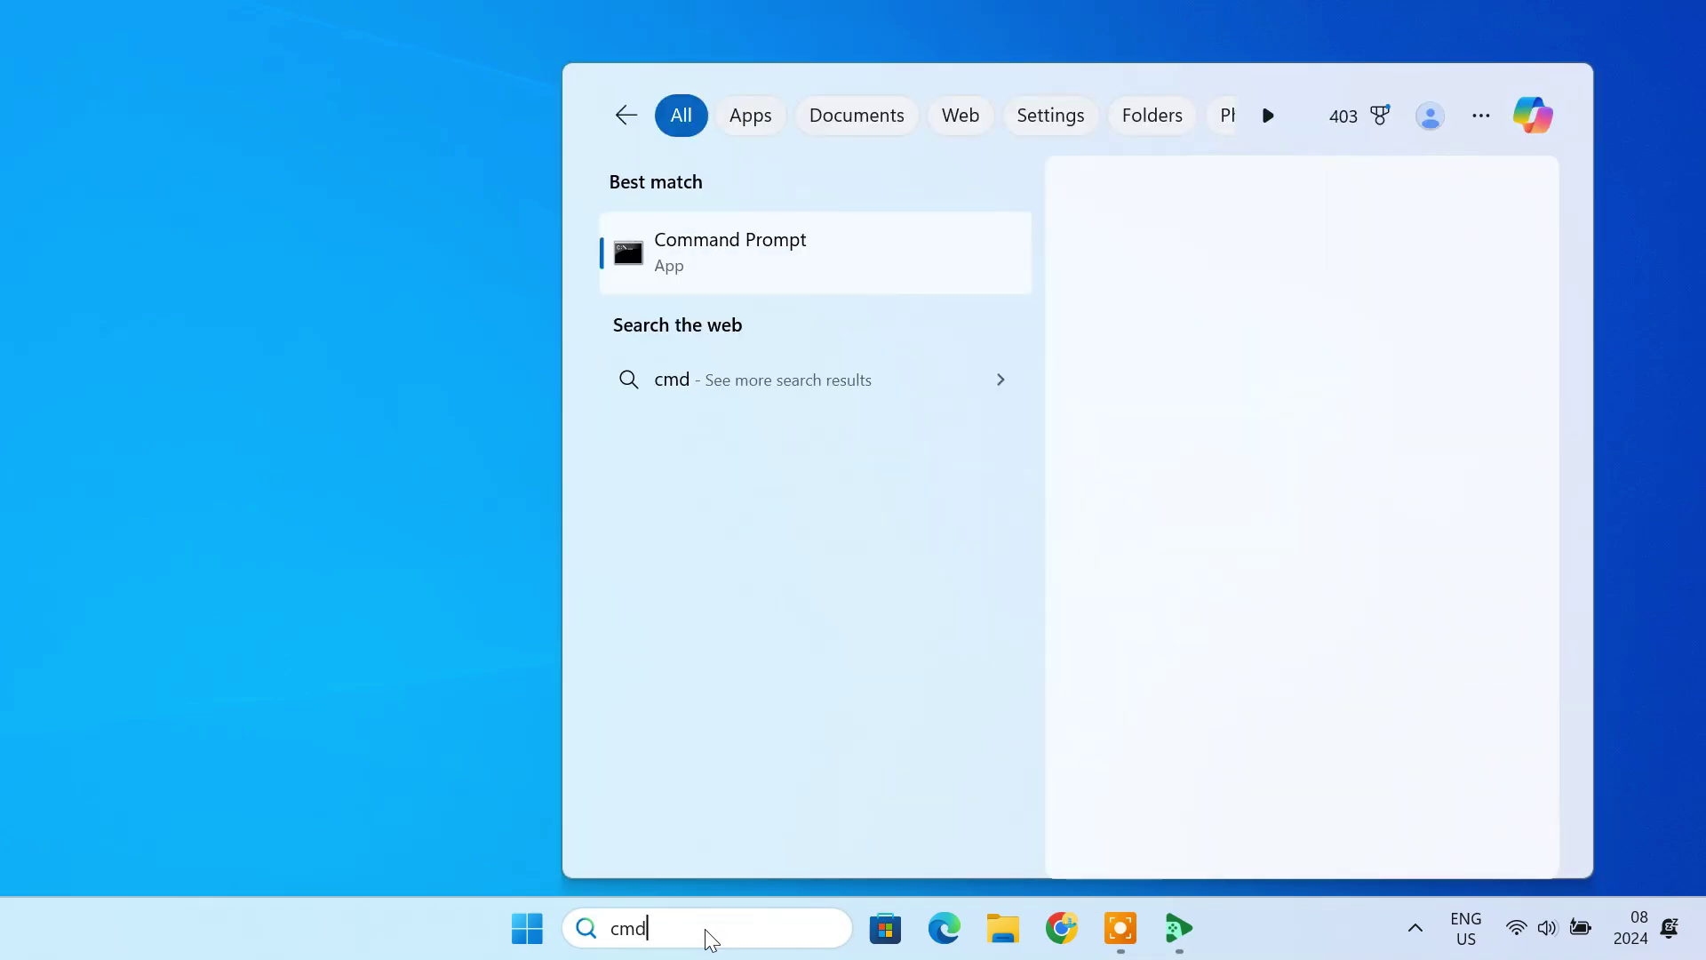
{"action": "right_click", "coordinate": [833, 252]}
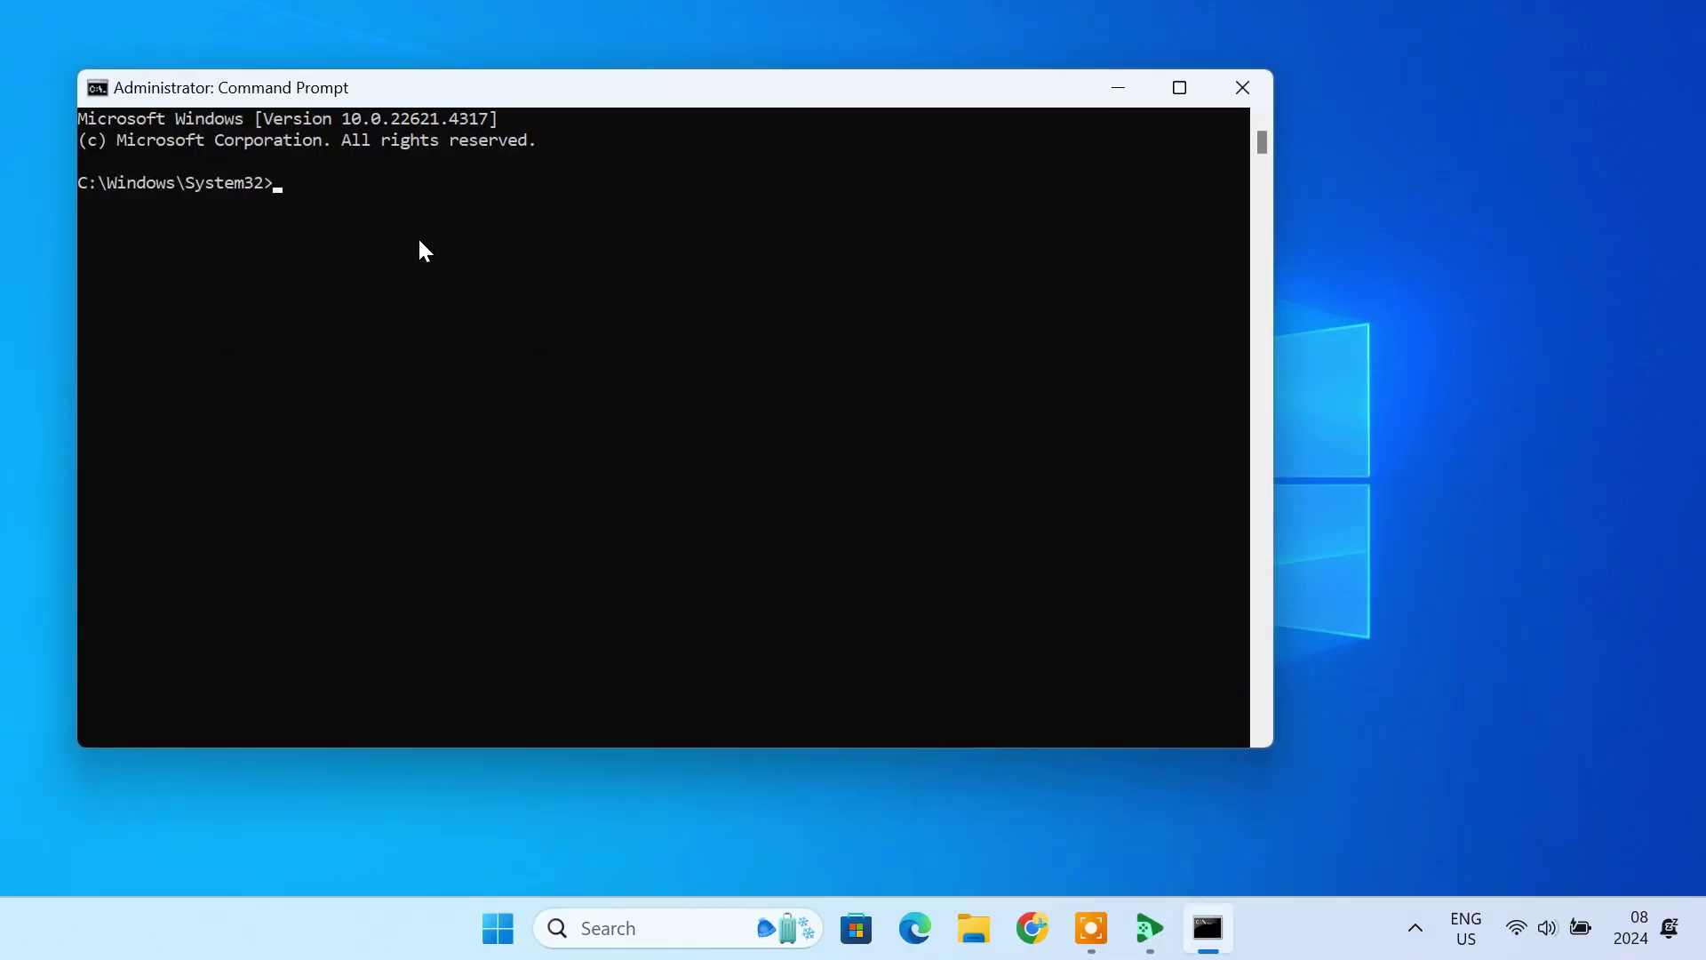
Change the directory to C:\Program Files\Google\Play Games Developer Emulator\current\emulator and run adb devices to list attached devices
{"action": "type", "text": "cd"}
{"action": "type", "text": "C:\\Program Files\\Google\\Play Games Developer Emulator\\current\\emulator"}
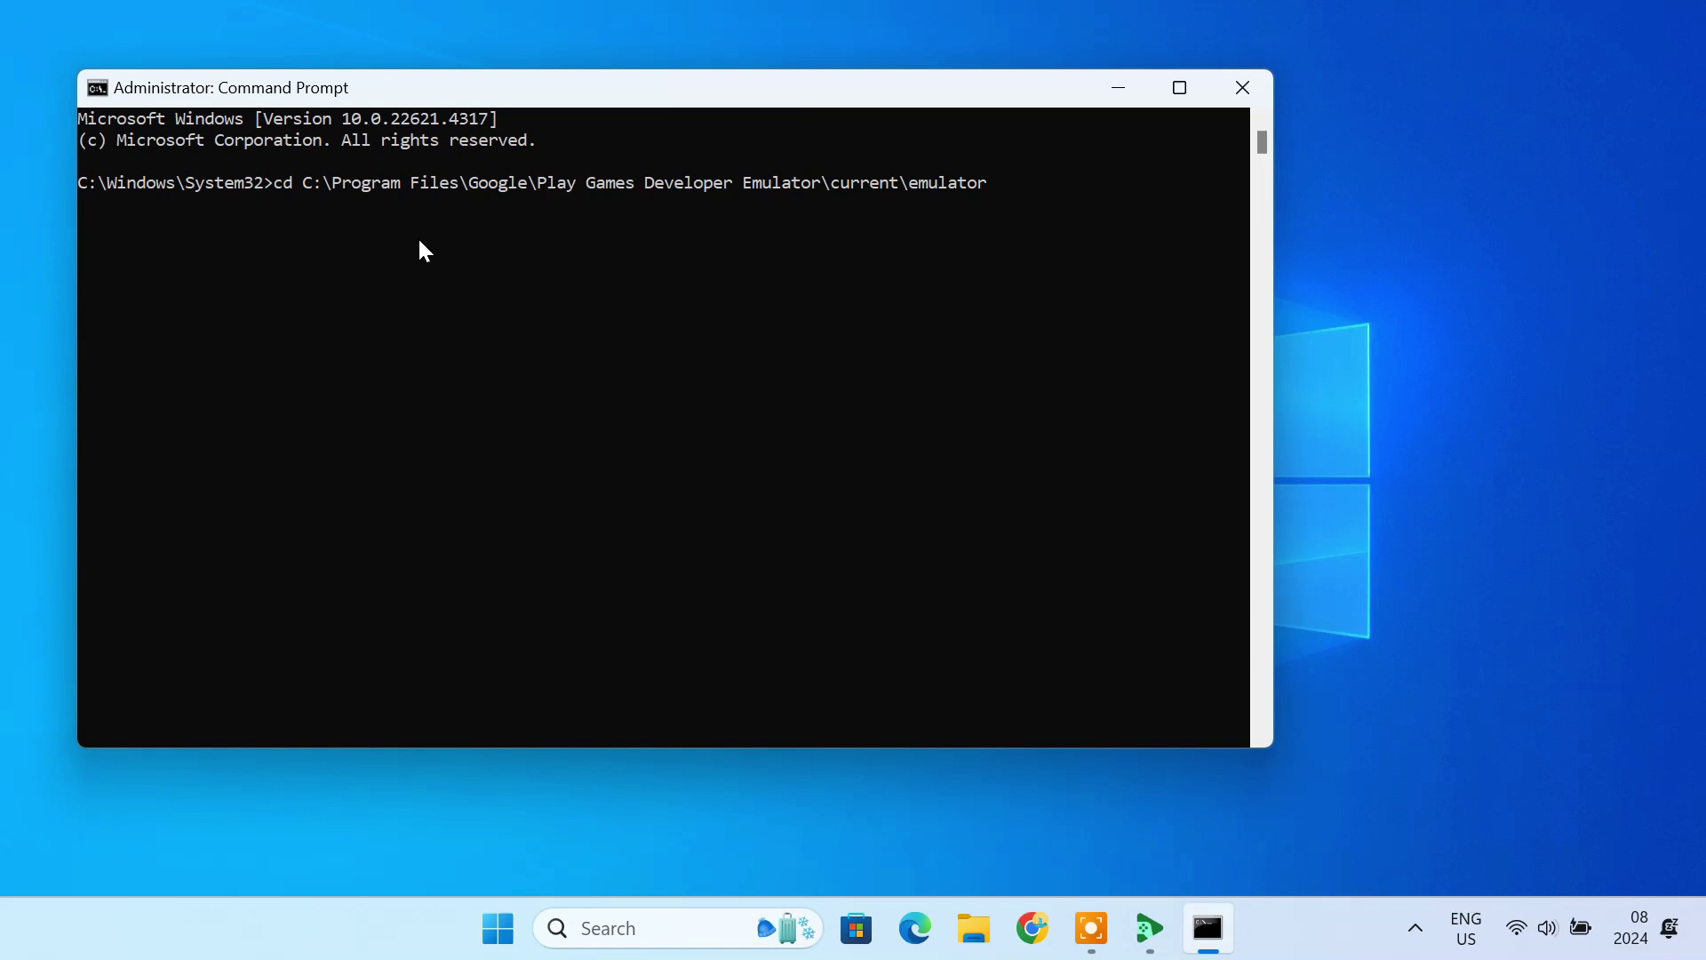
{"action": "key", "text": "Return"}
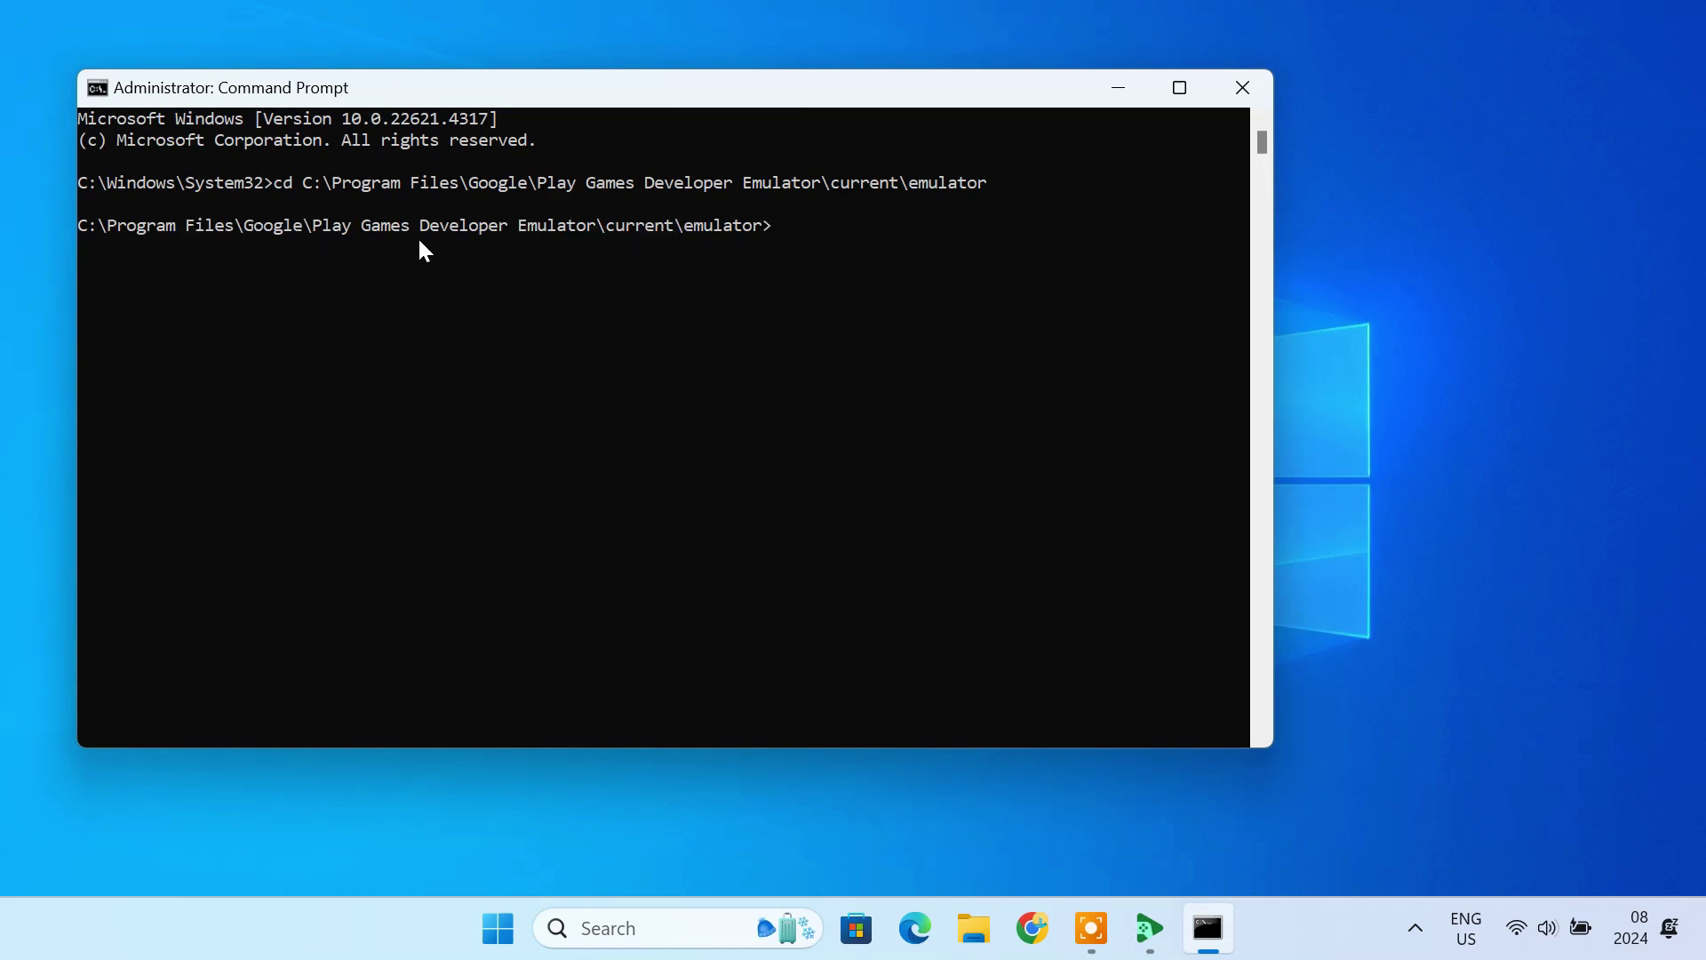
{"action": "type", "text": "adb devices"}
{"action": "key", "text": "Return"}
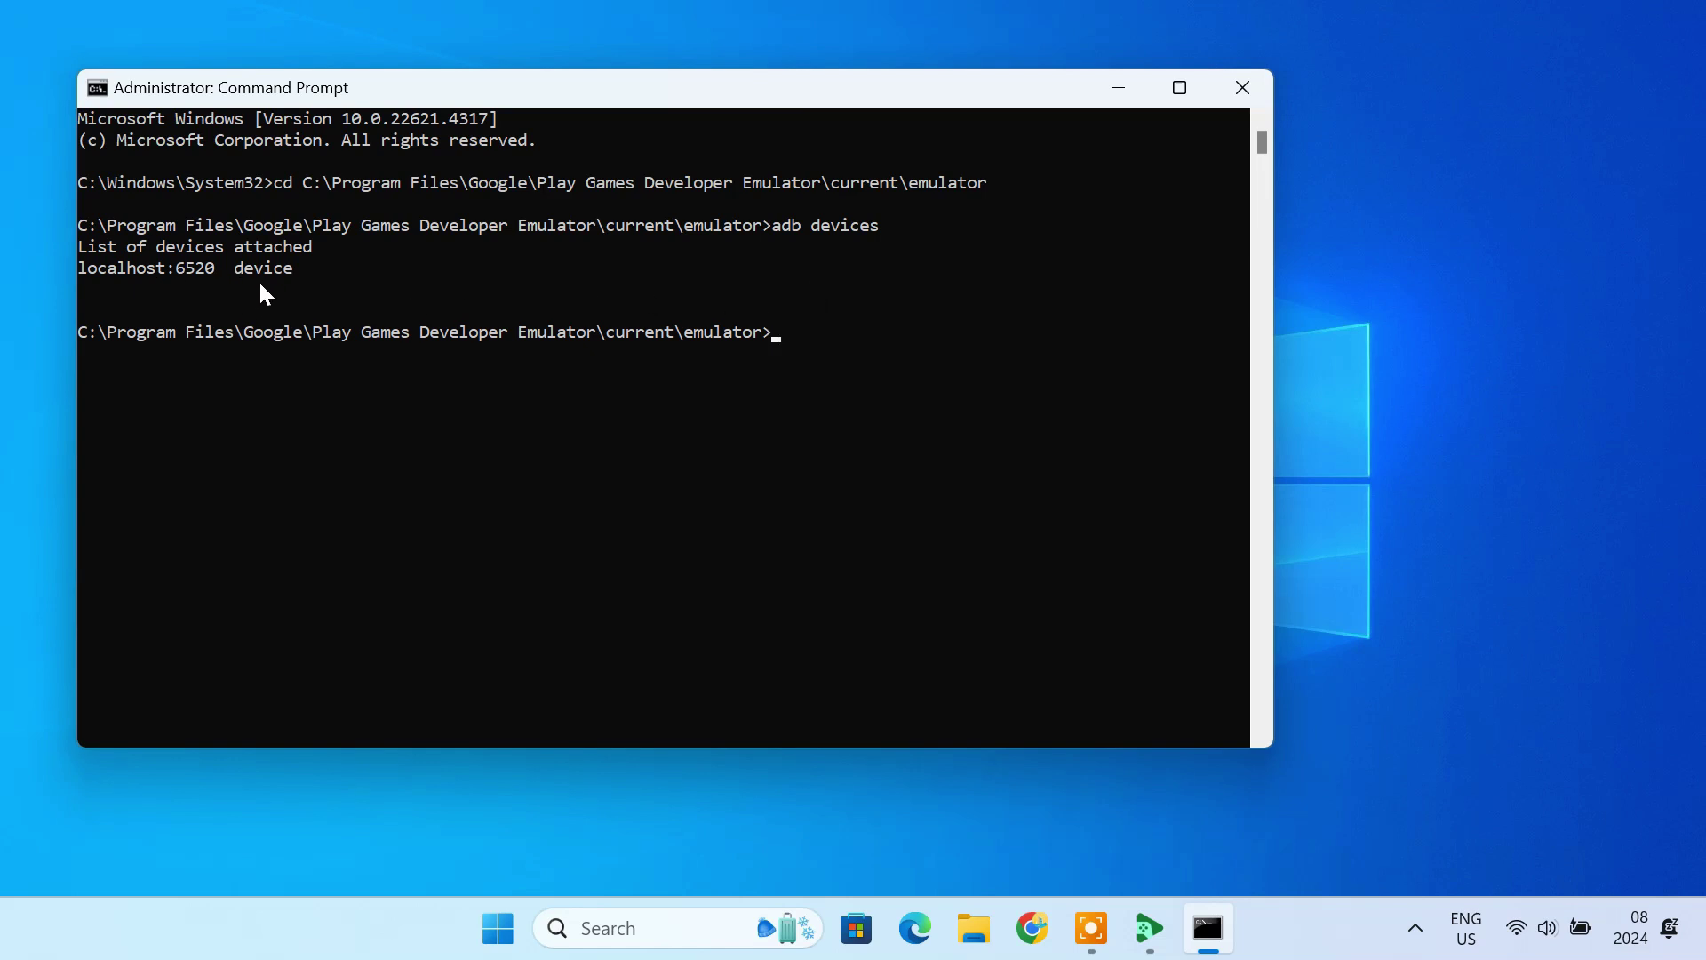
Switch to File Explorer and locate telegram.apk in the Downloads folder
{"action": "left_click", "coordinate": [992, 939]}
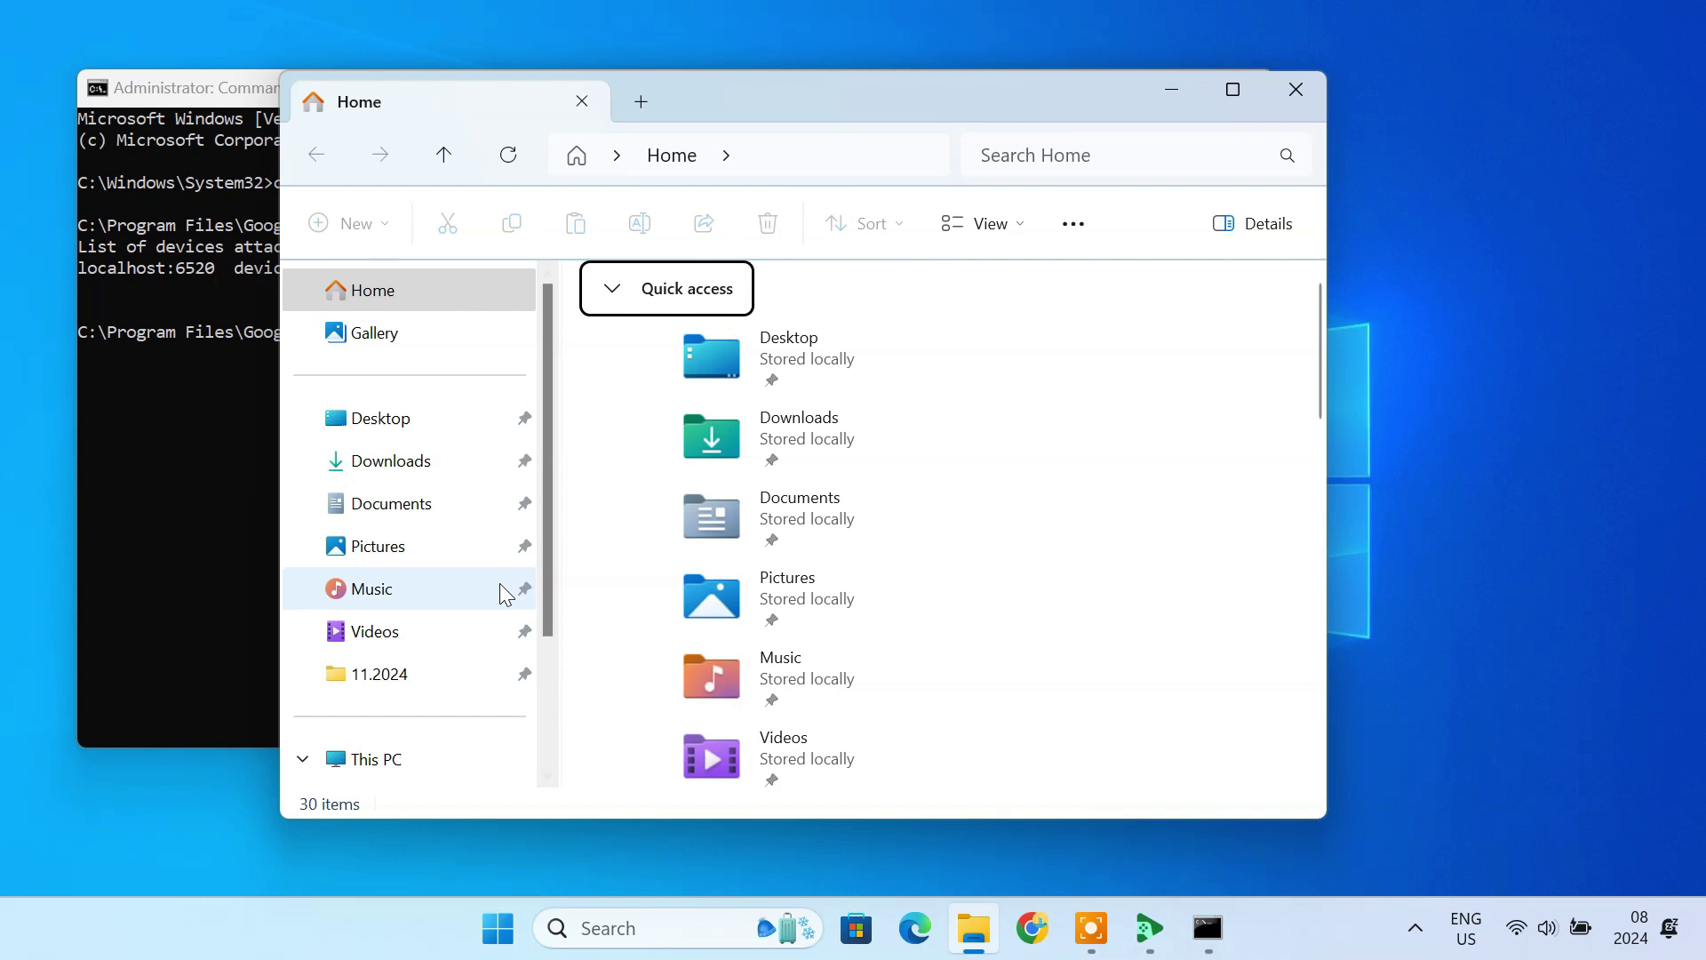
{"action": "left_click", "coordinate": [470, 471]}
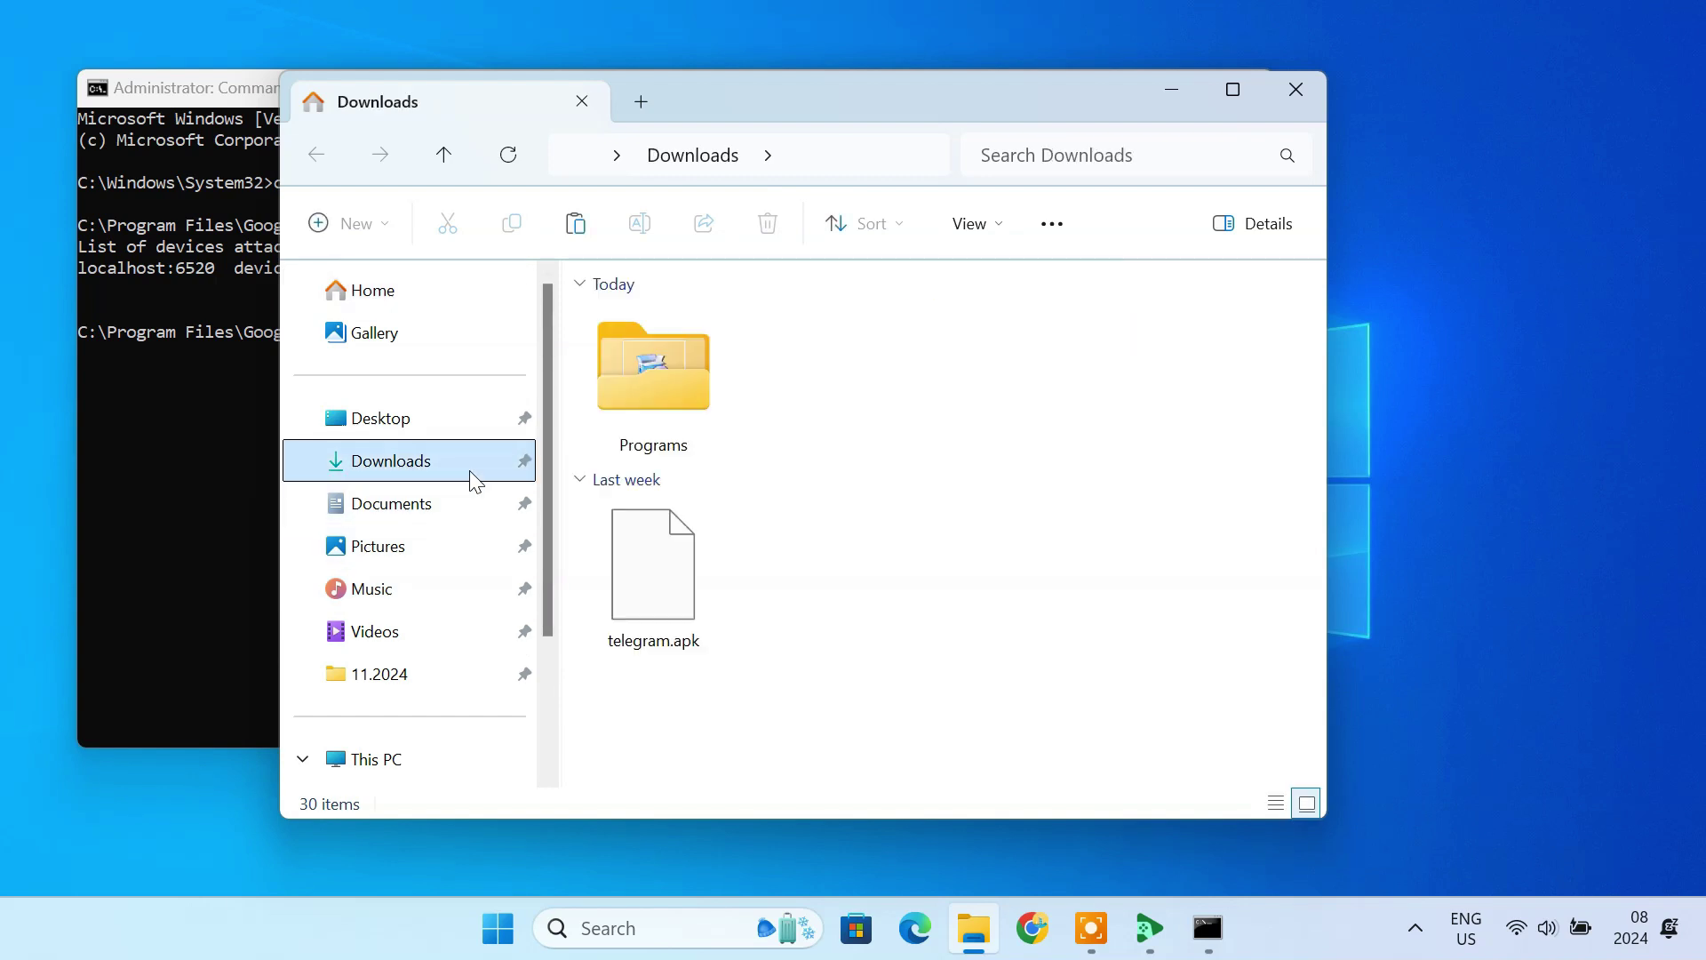
{"action": "left_click", "coordinate": [673, 576]}
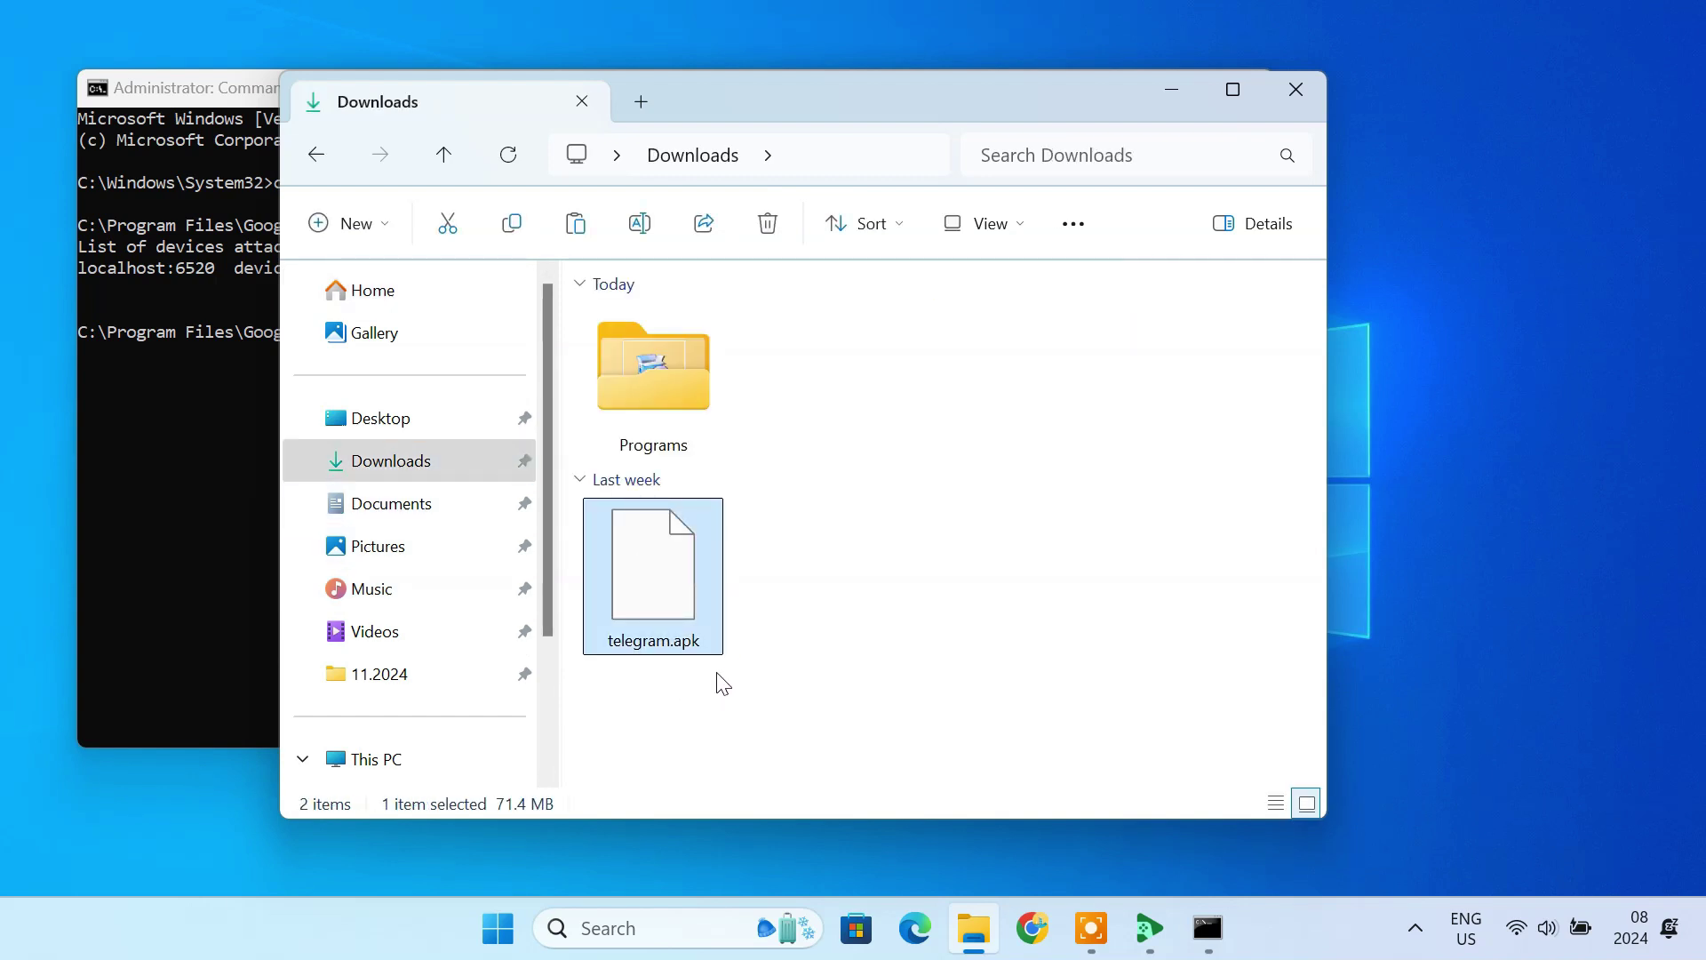
Install telegram.apk from Command Prompt using adb install with the file's copied path, widening the window to fit the command
{"action": "left_click", "coordinate": [226, 569]}
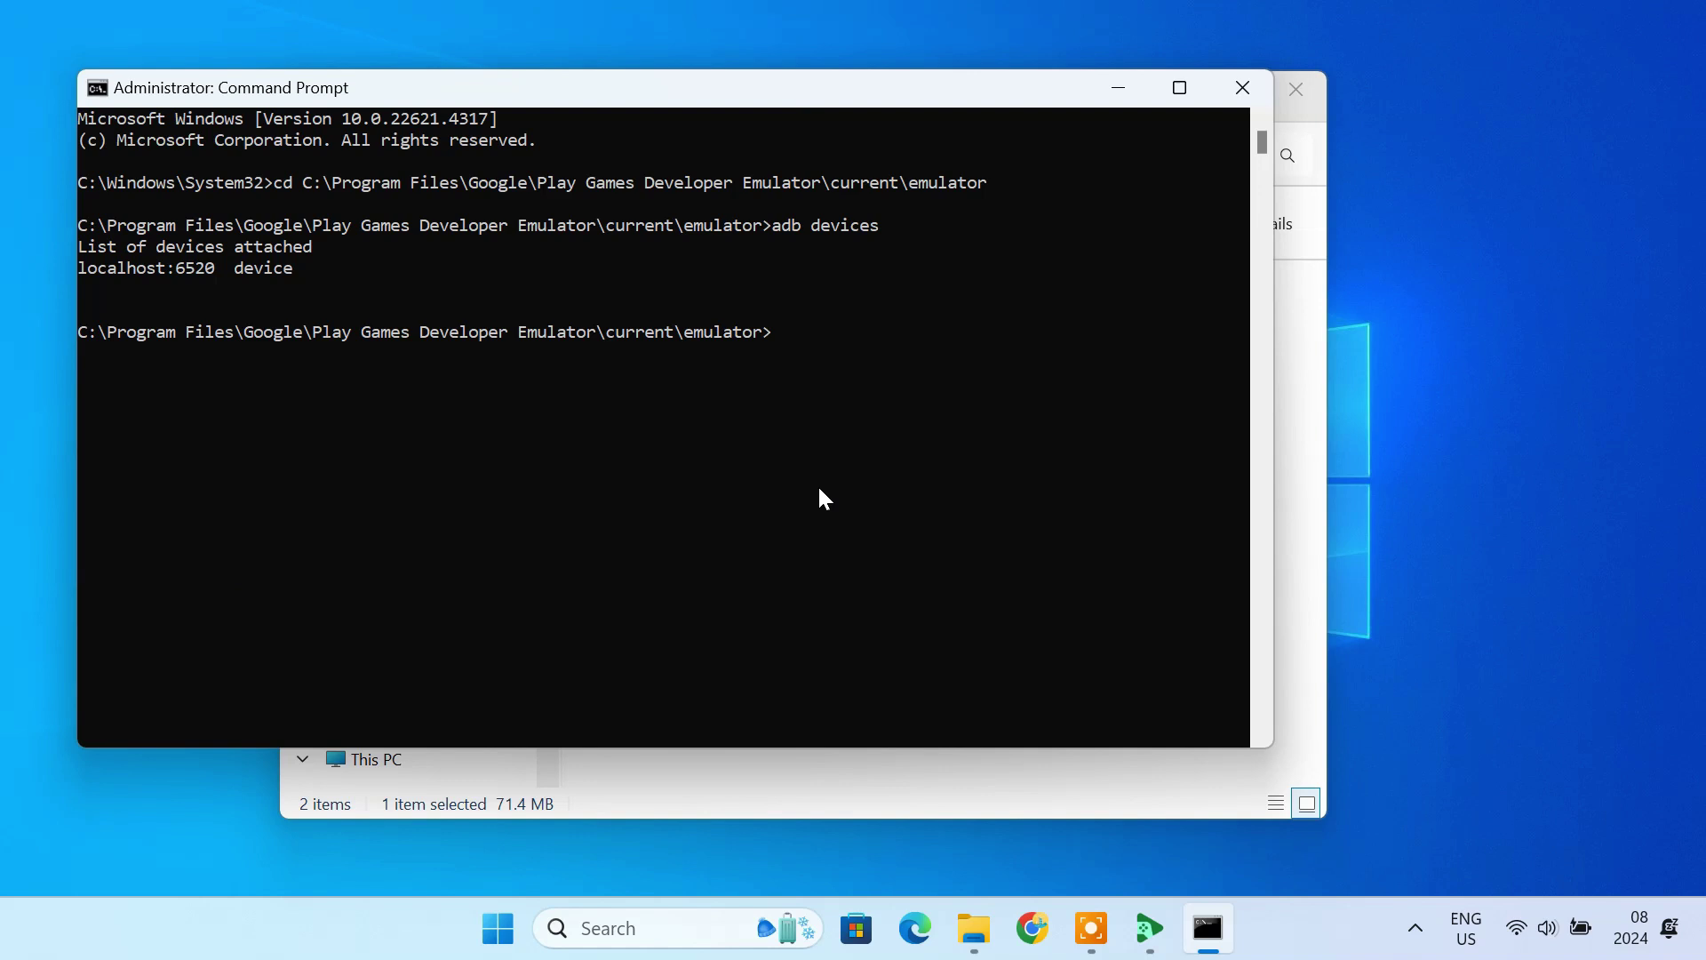
{"action": "type", "text": "adb install"}
{"action": "left_click", "coordinate": [877, 772]}
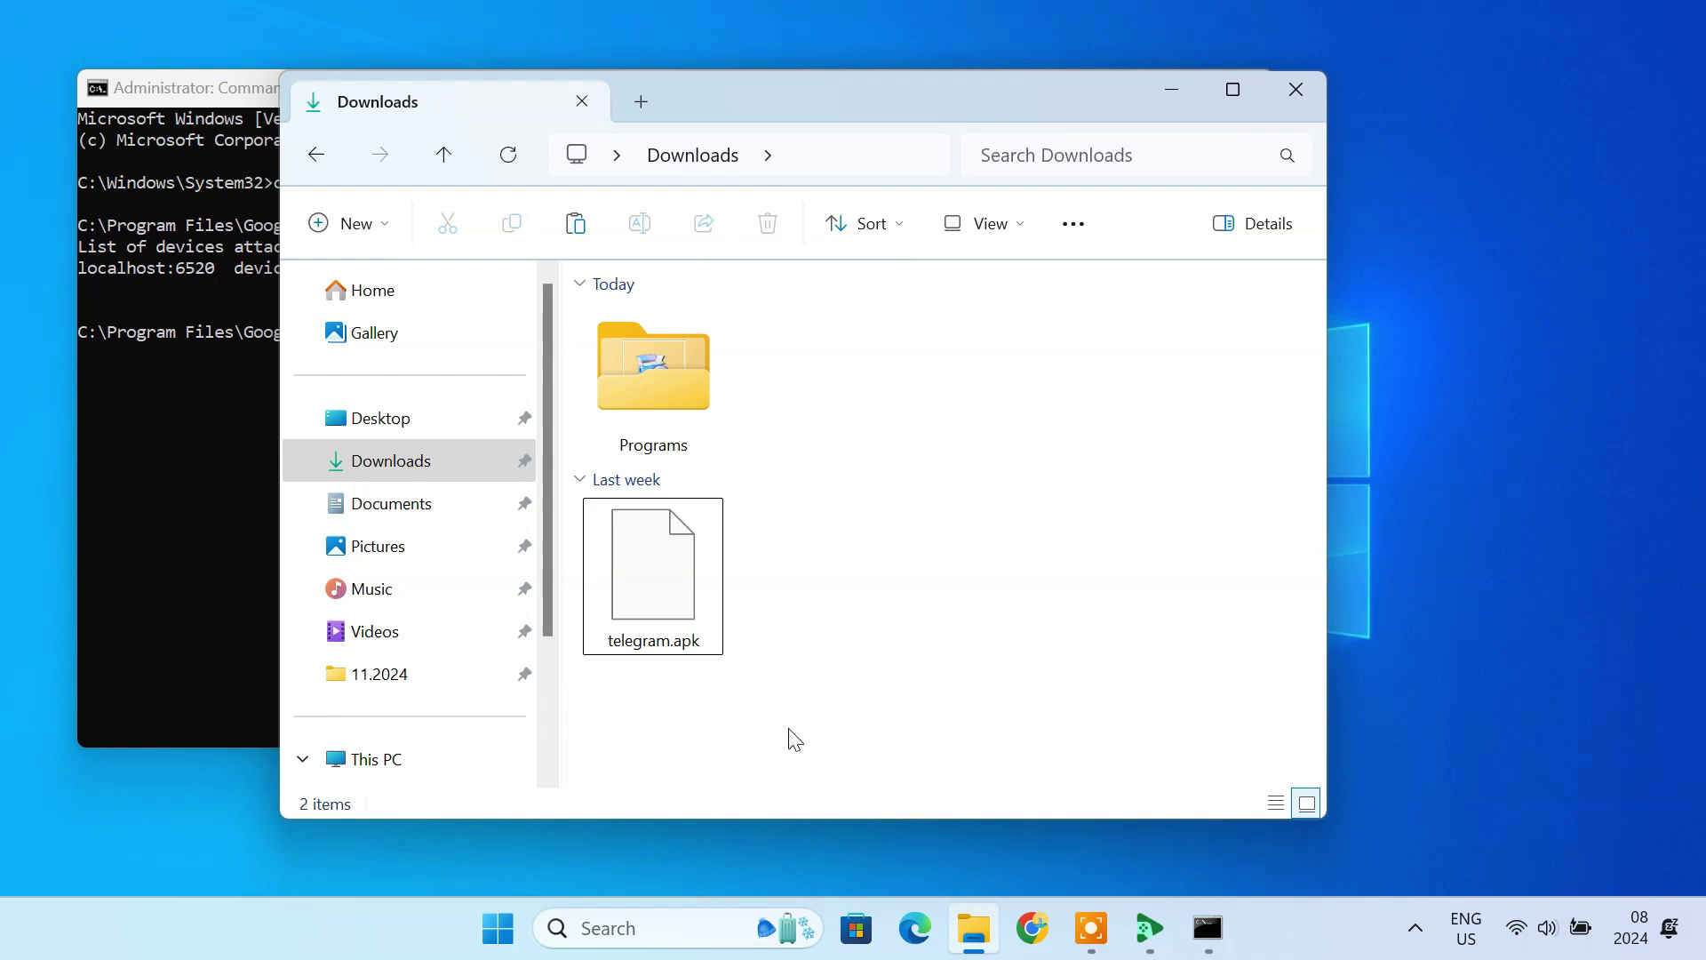
{"action": "left_click", "coordinate": [677, 595]}
{"action": "right_click", "coordinate": [678, 595]}
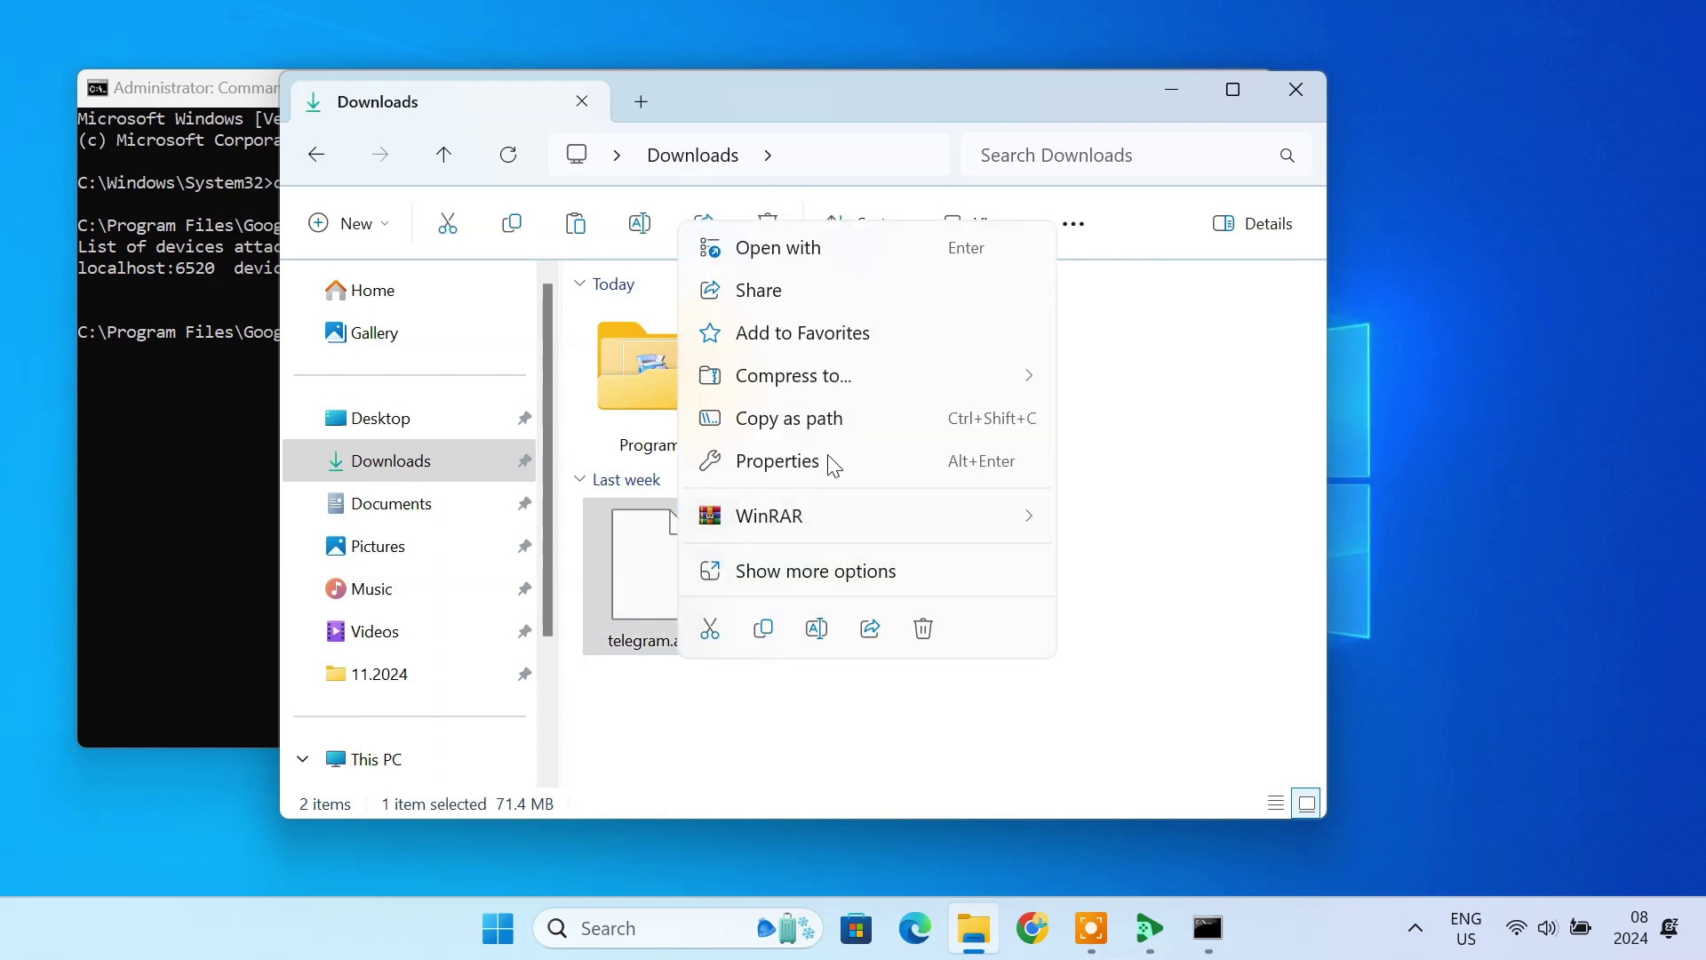
{"action": "left_click", "coordinate": [860, 427]}
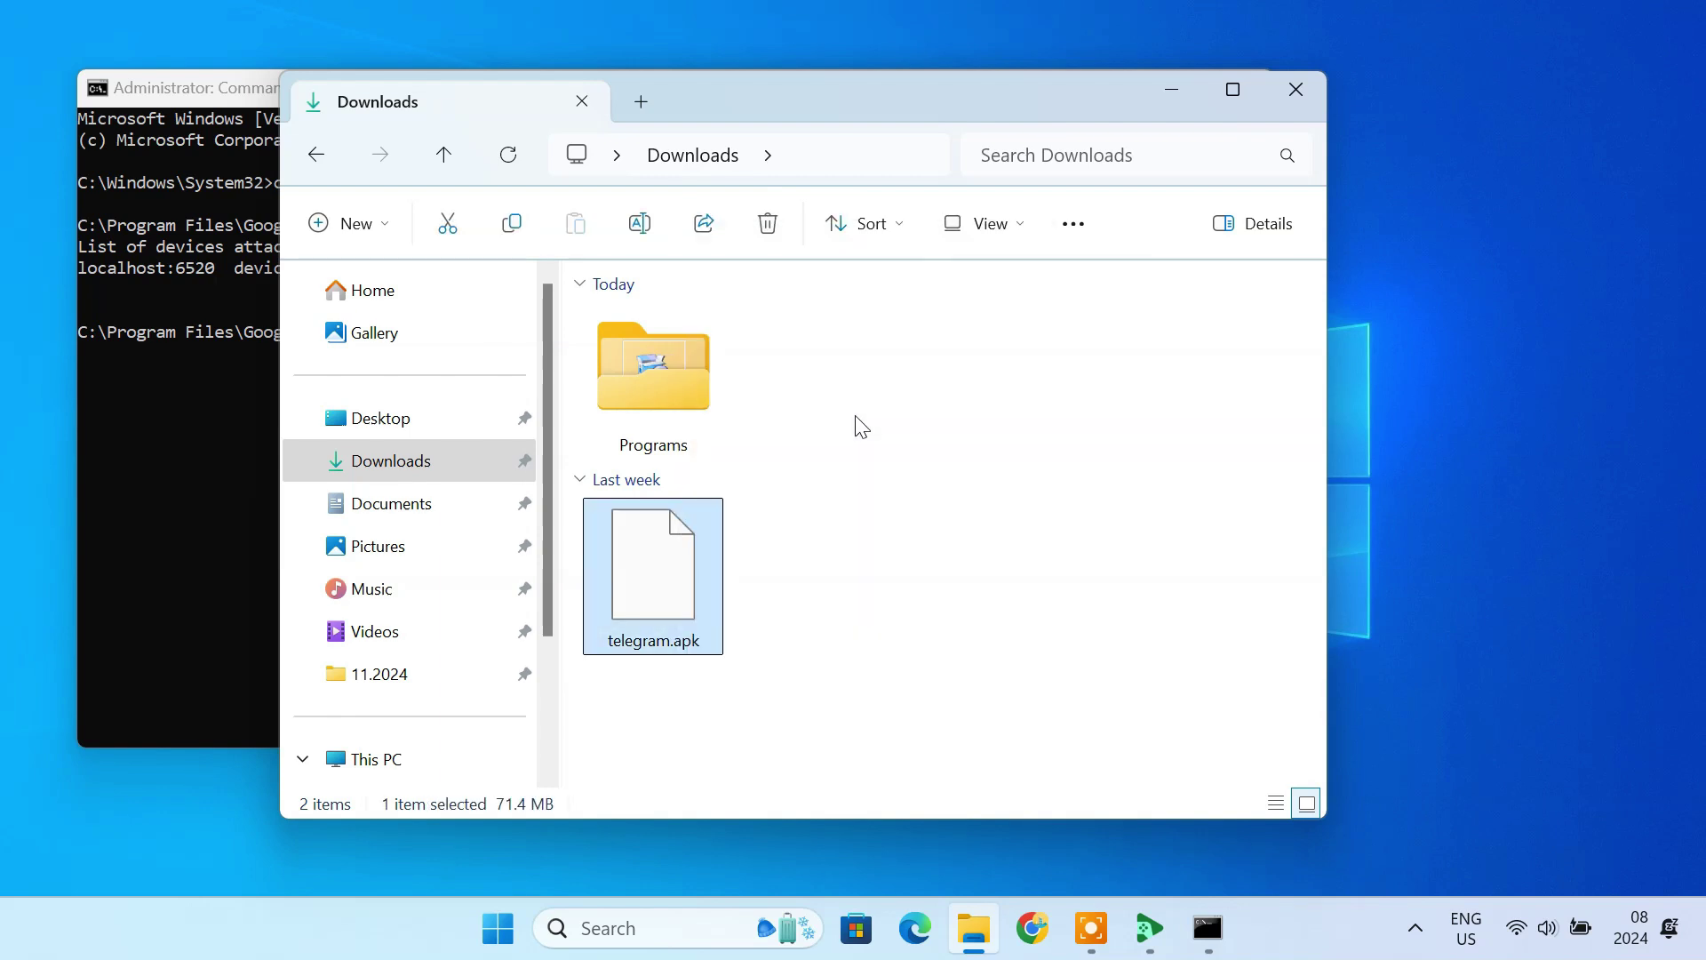
{"action": "left_click", "coordinate": [1171, 93]}
{"action": "key", "text": "ctrl+v"}
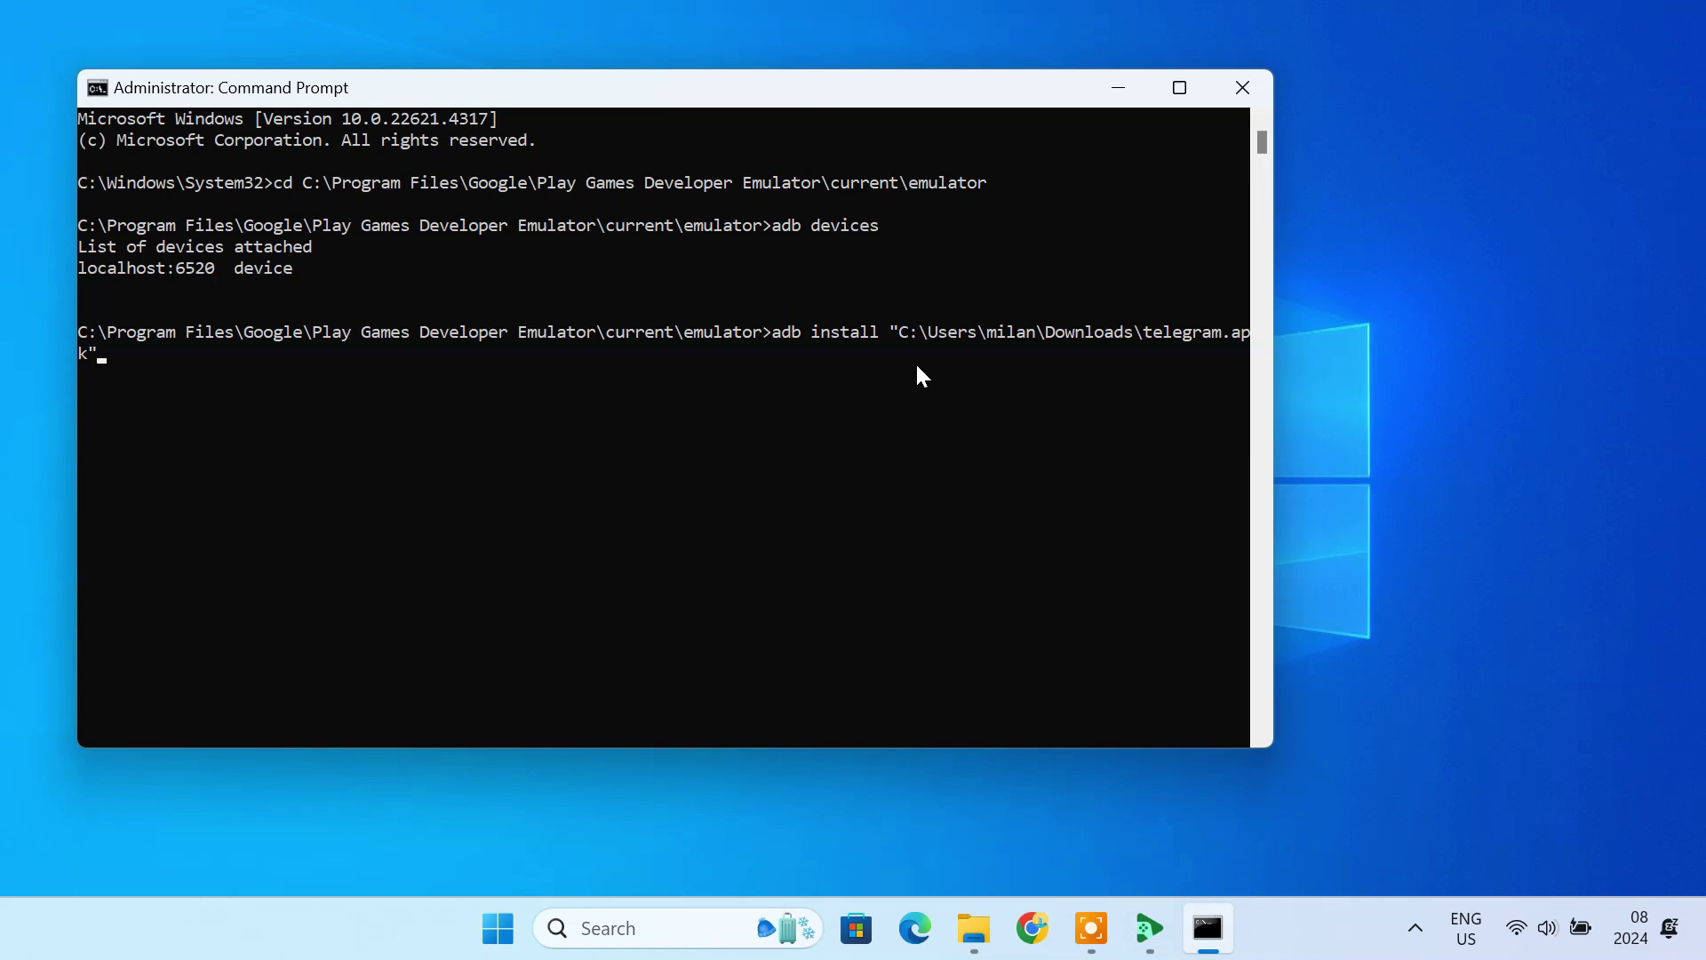
{"action": "left_click_drag", "start_coordinate": [1284, 385], "coordinate": [1360, 377]}
{"action": "key", "text": "Return"}
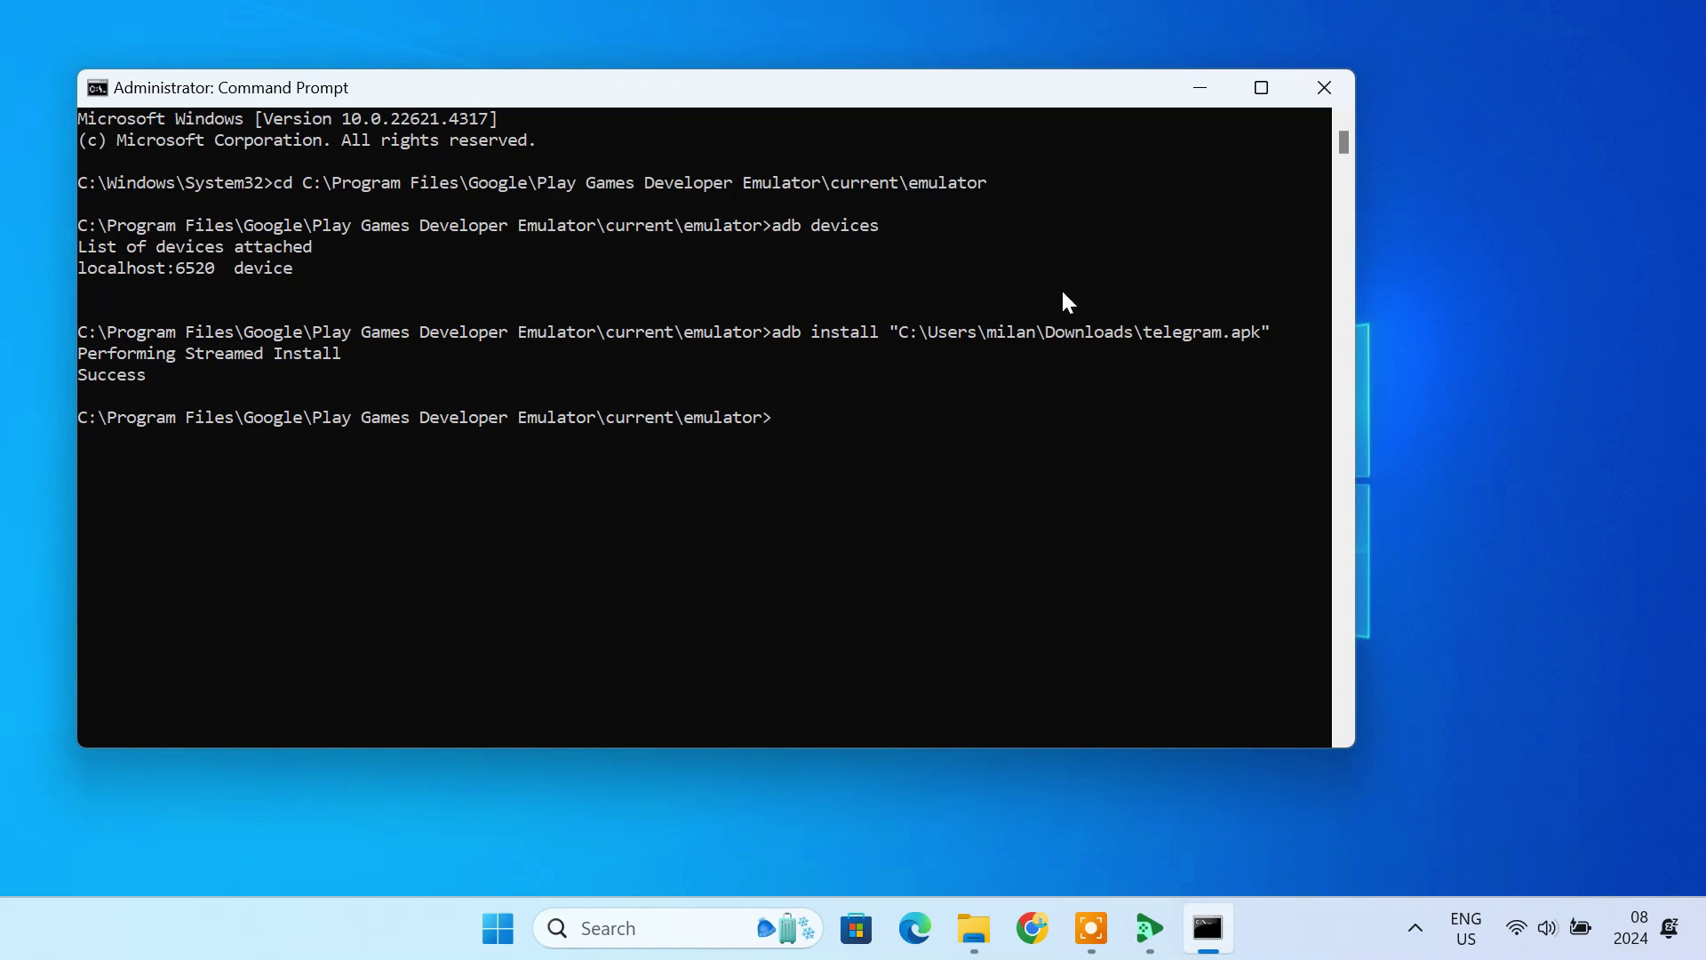
Close Command Prompt, restore the emulator window and launch Telegram from the app drawer
{"action": "left_click", "coordinate": [1325, 87]}
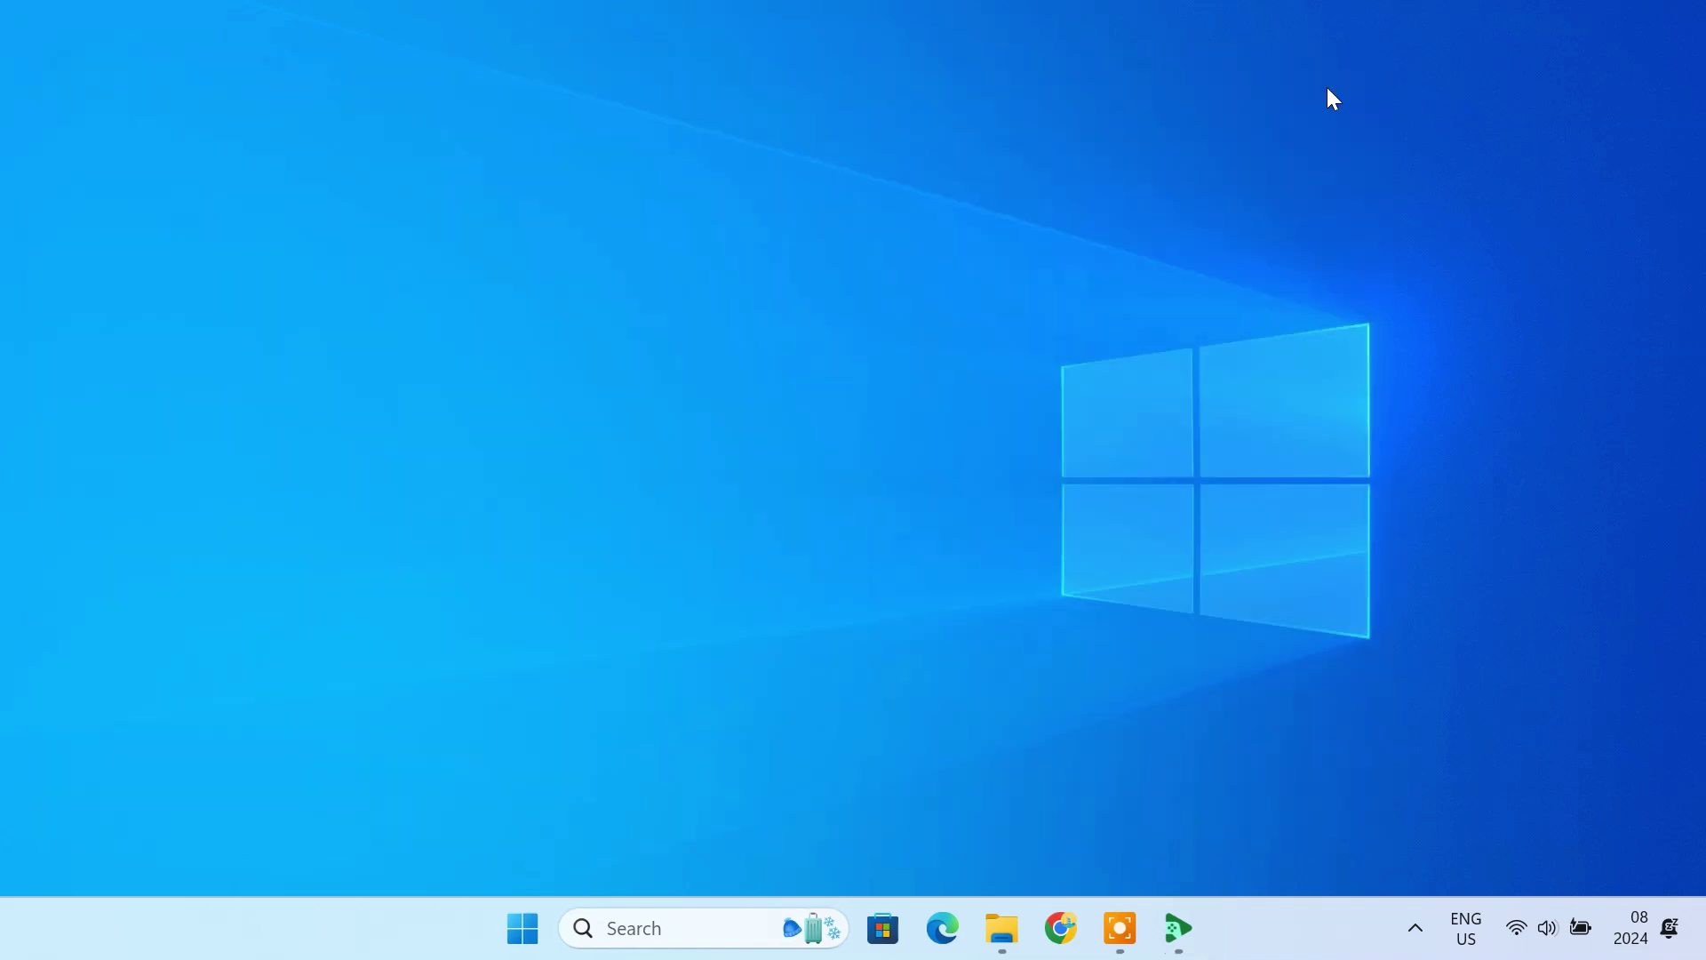
{"action": "left_click", "coordinate": [1186, 933]}
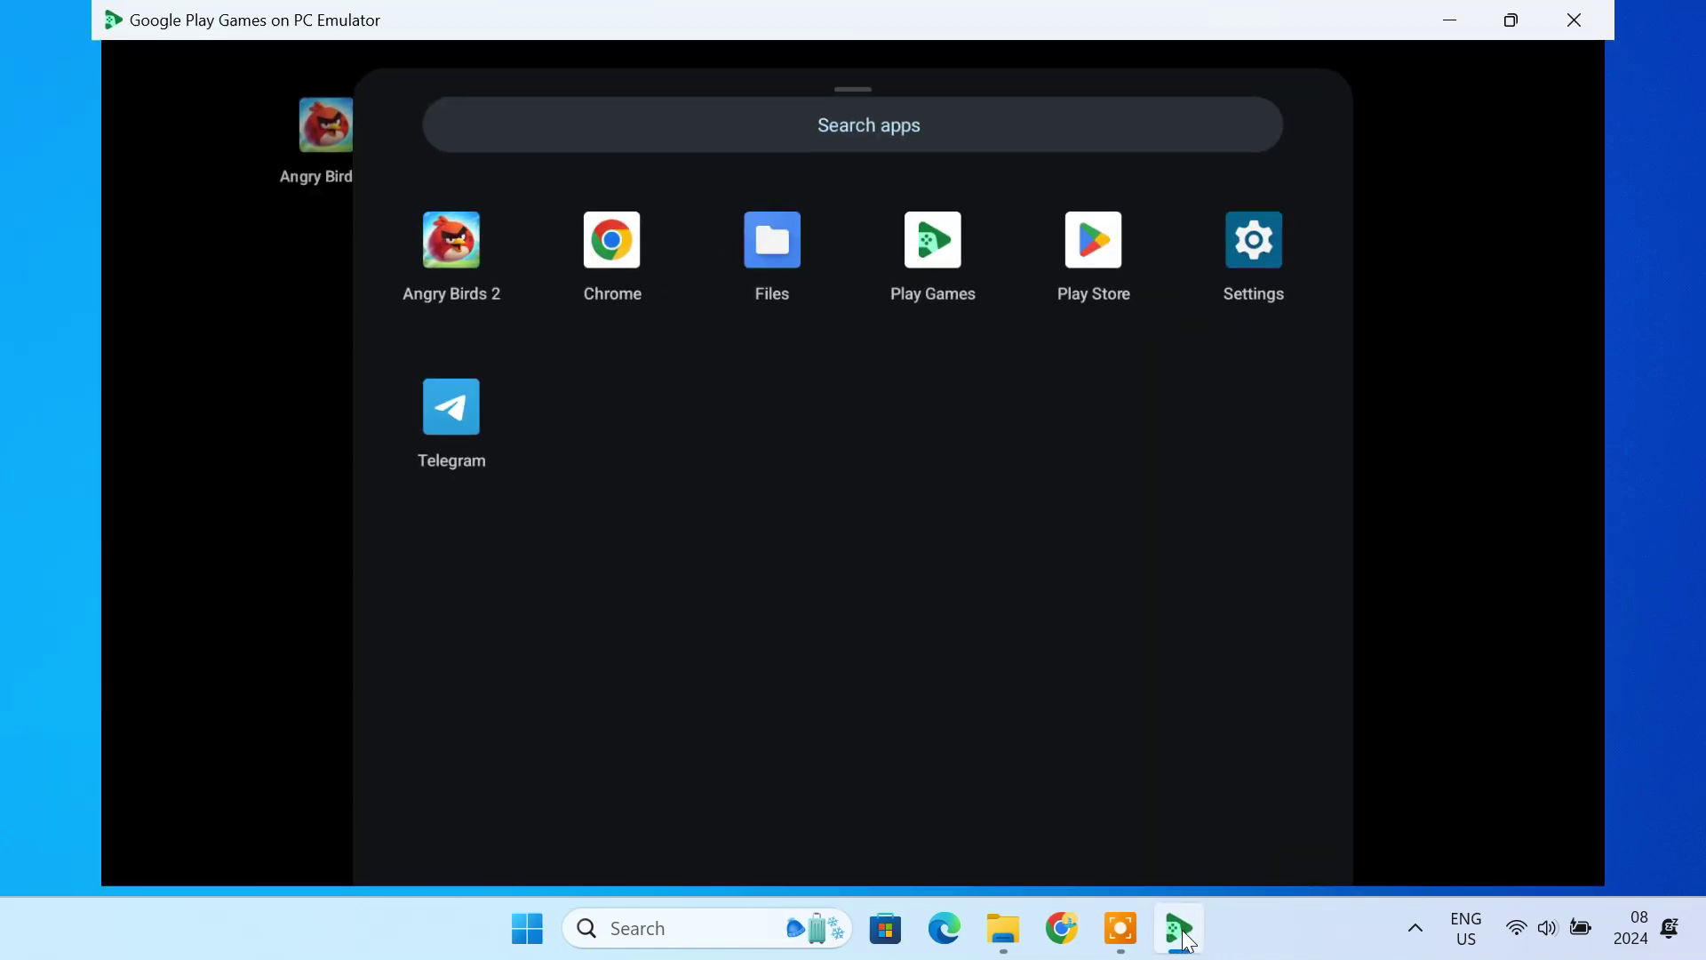
{"action": "left_click", "coordinate": [472, 420]}
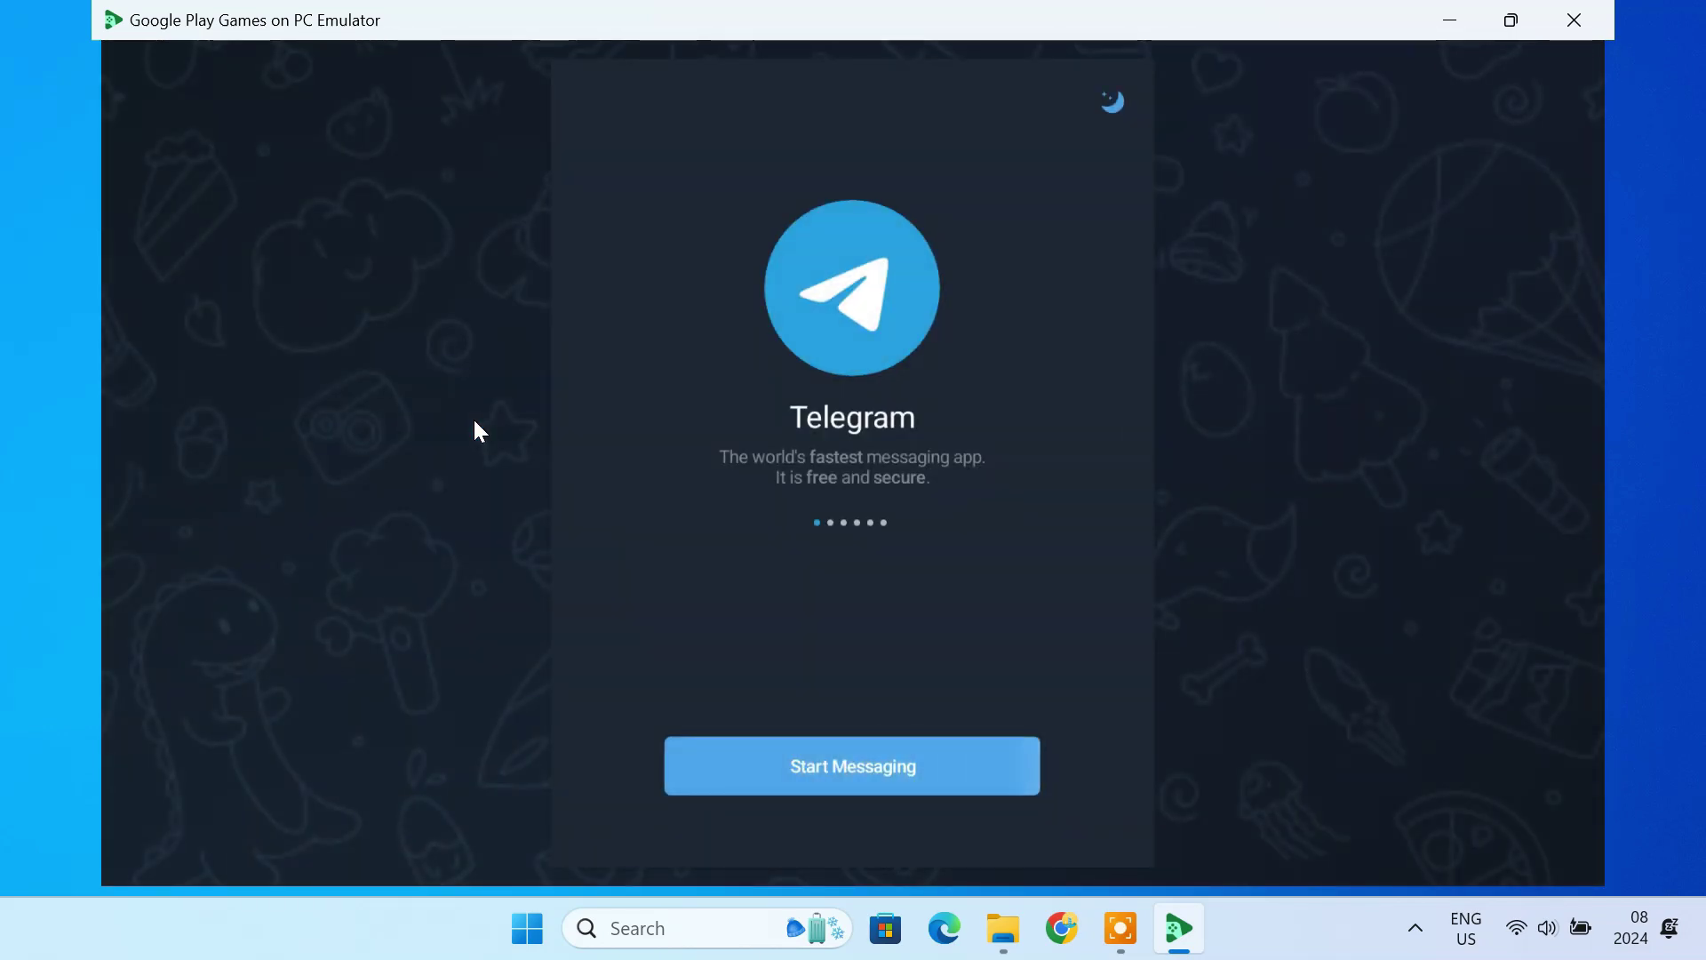
Start messaging in Telegram, choose India as the country for the phone number, and return to the emulator's app drawer
{"action": "left_click", "coordinate": [864, 766]}
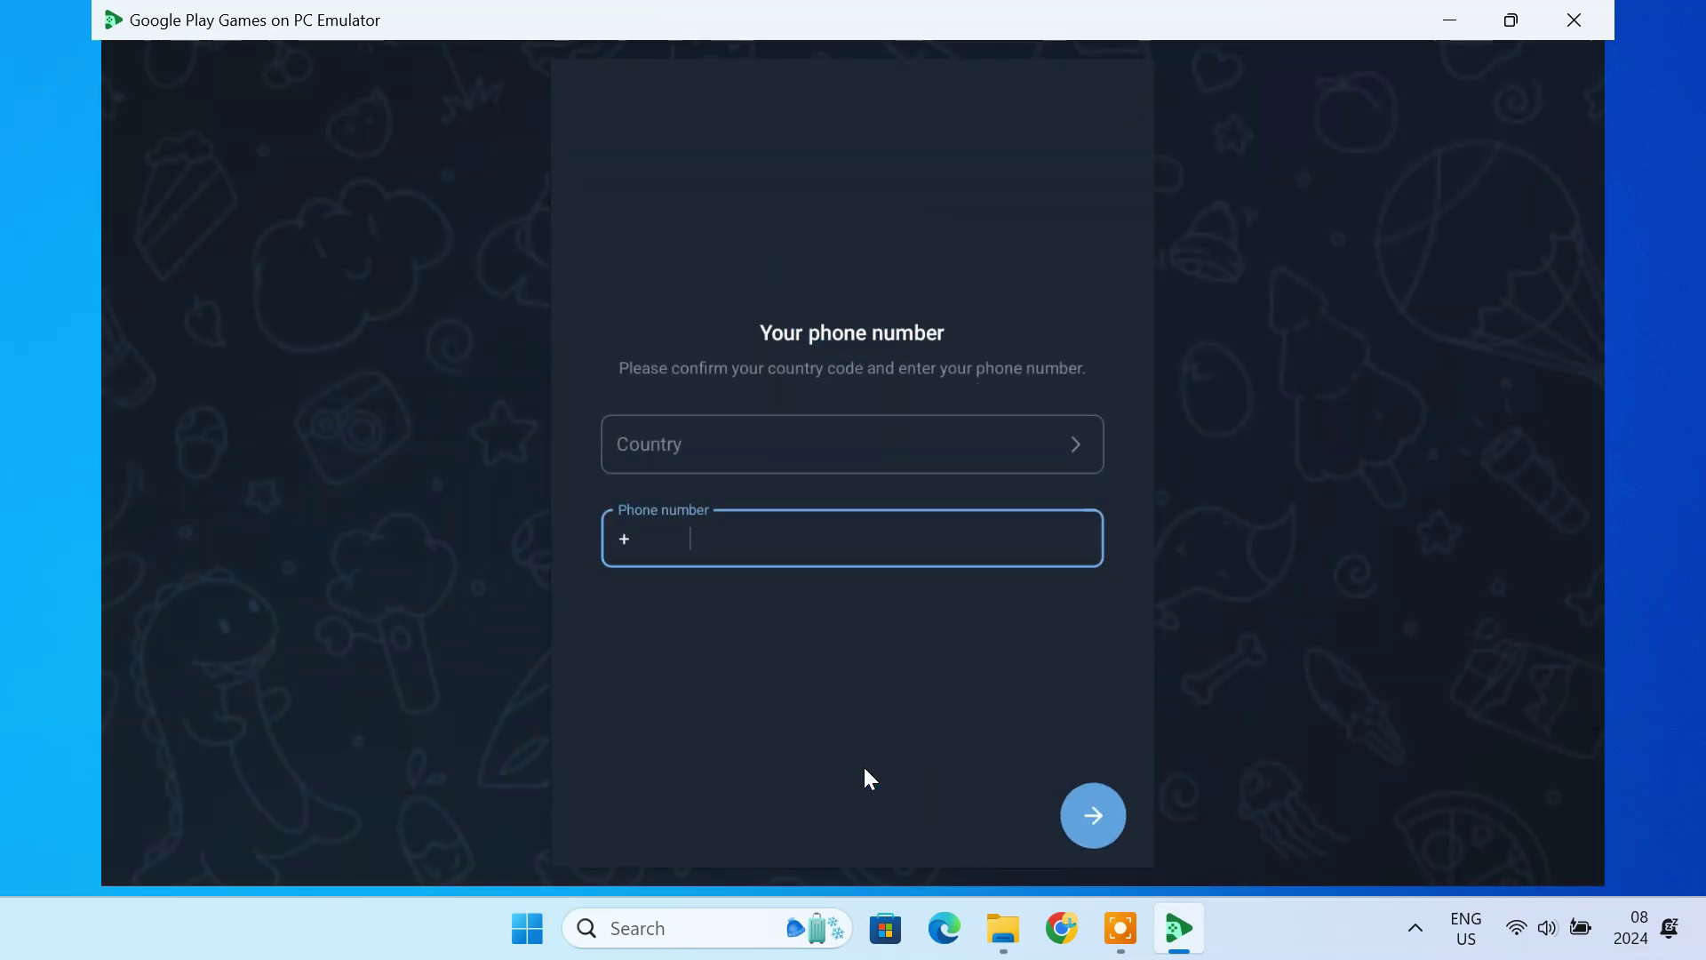
{"action": "left_click", "coordinate": [983, 458]}
{"action": "scroll", "coordinate": [984, 453], "scroll_direction": "down", "scroll_amount": 15}
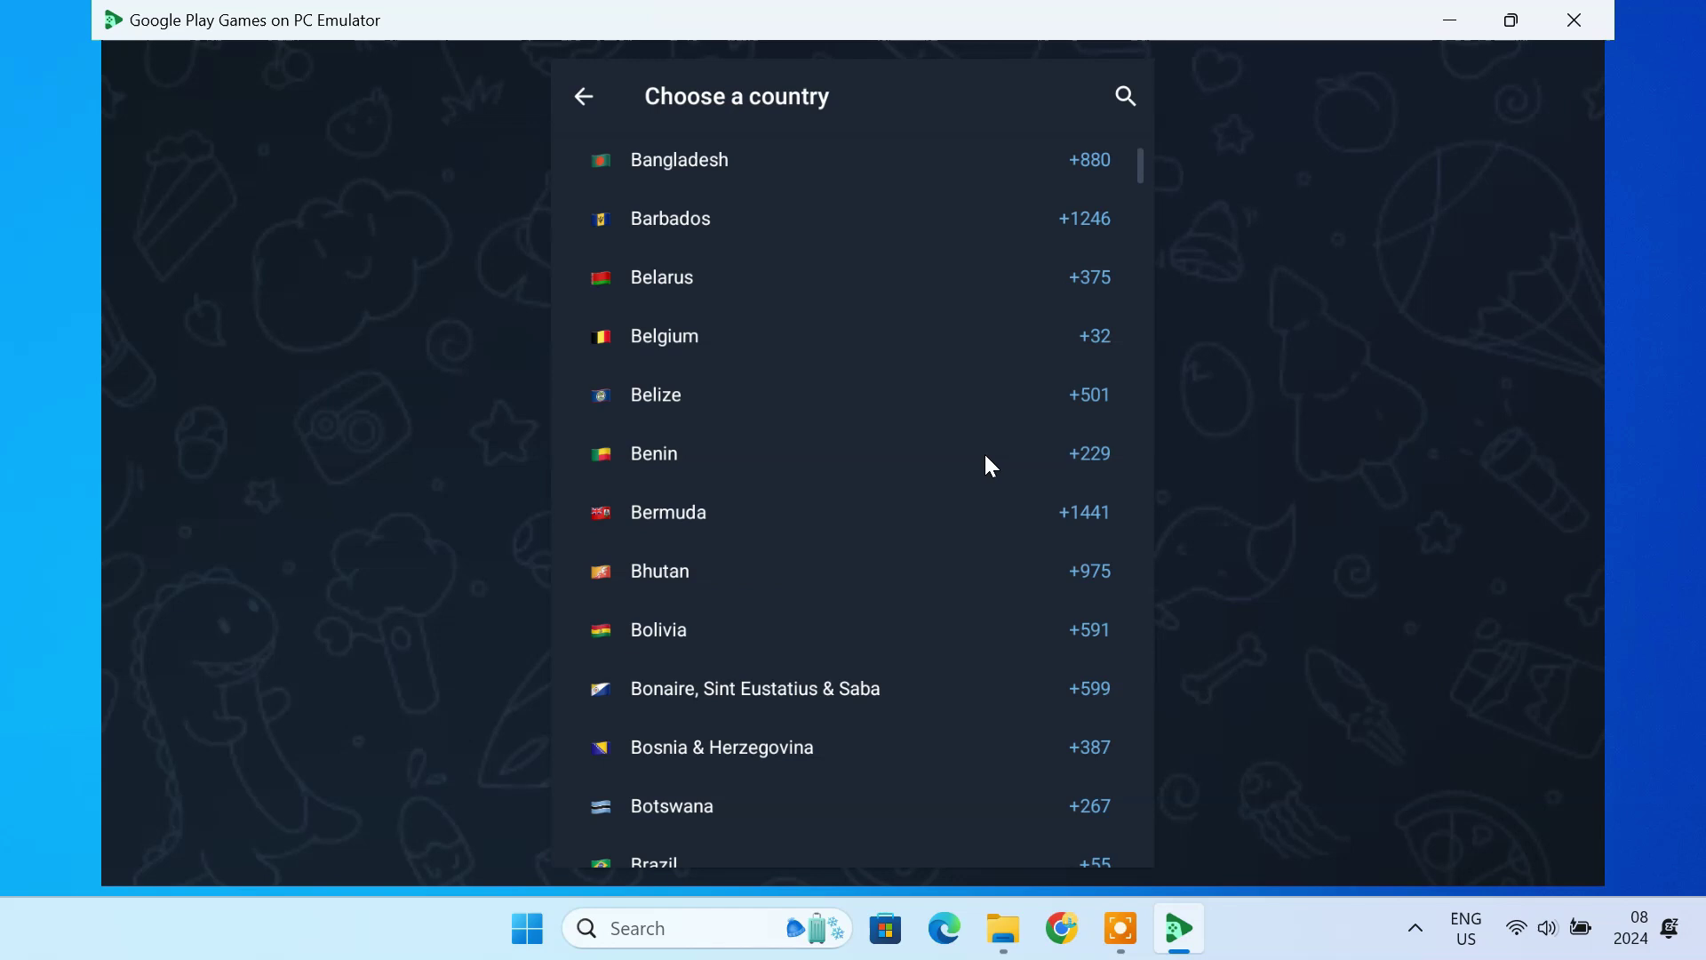
{"action": "scroll", "coordinate": [985, 458], "scroll_direction": "down", "scroll_amount": 20}
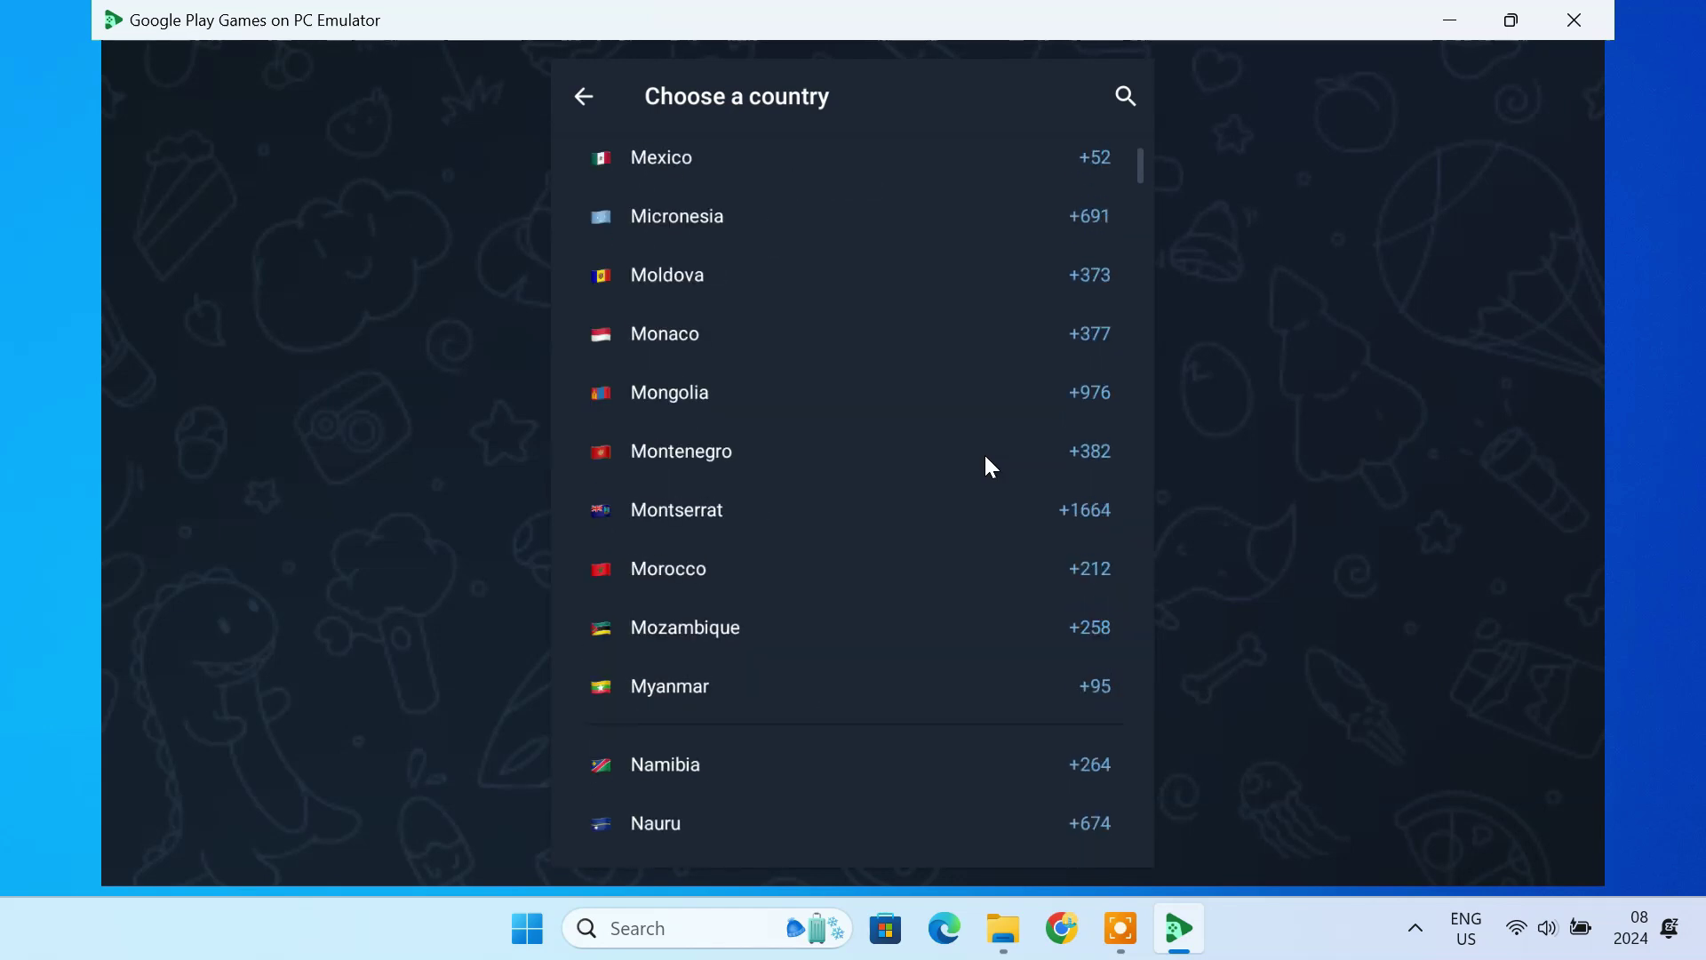
{"action": "scroll", "coordinate": [986, 457], "scroll_direction": "up", "scroll_amount": 8}
{"action": "scroll", "coordinate": [986, 458], "scroll_direction": "up", "scroll_amount": 8}
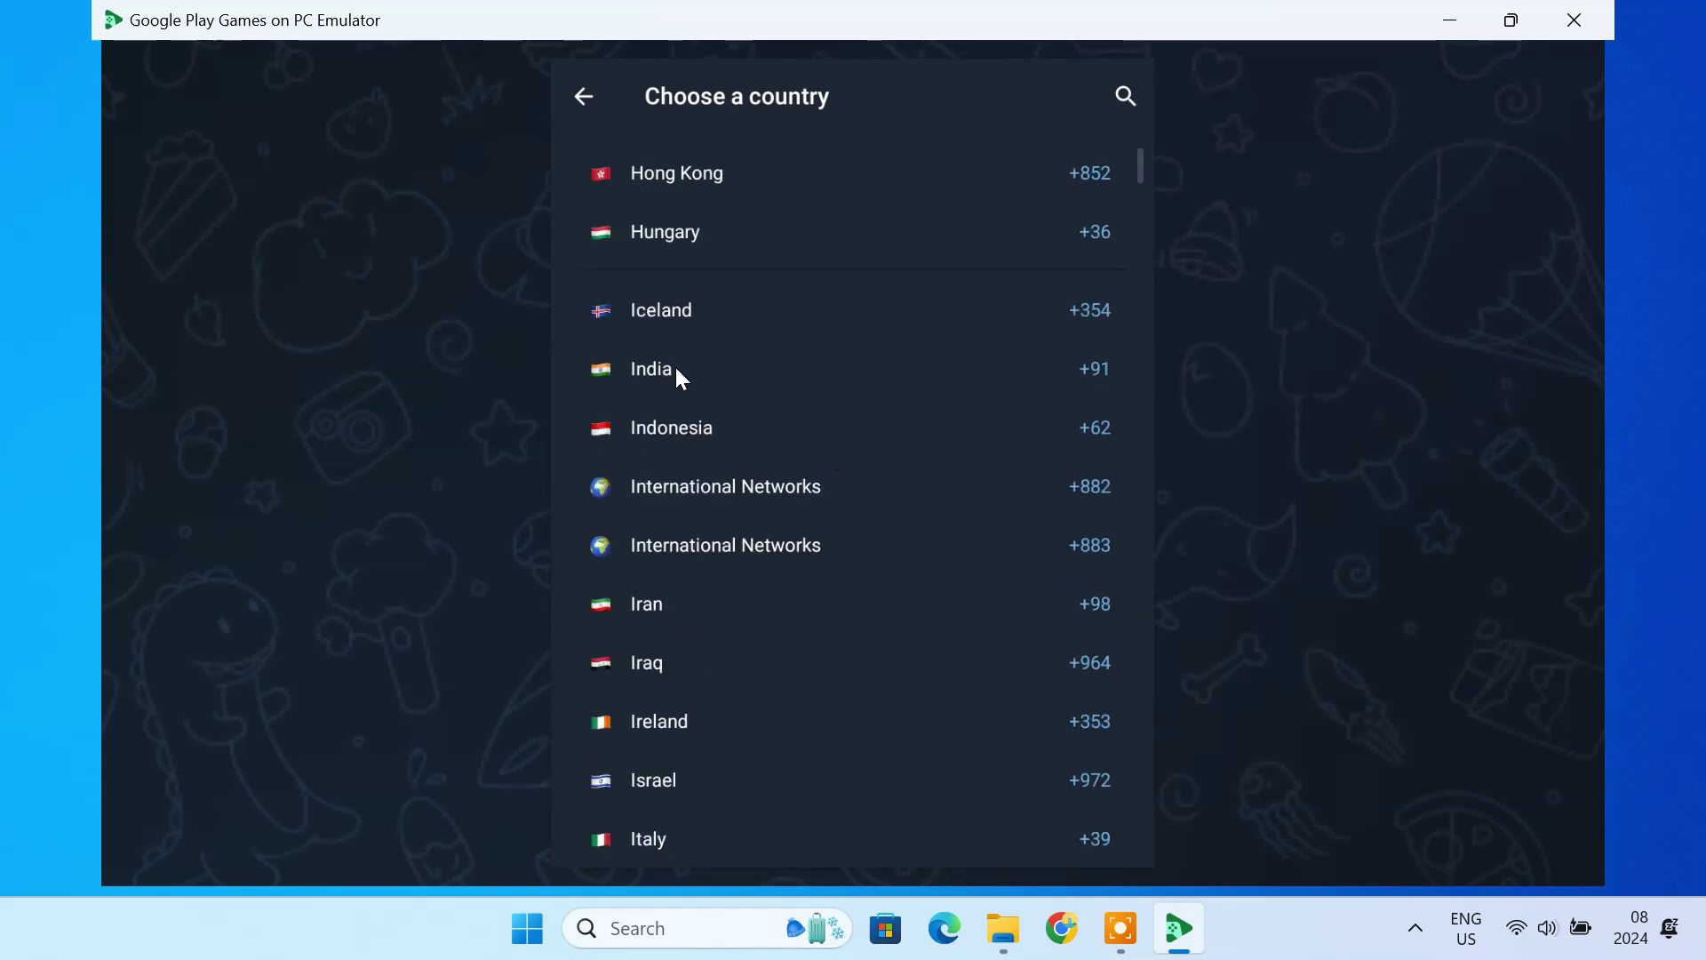
{"action": "left_click", "coordinate": [676, 370]}
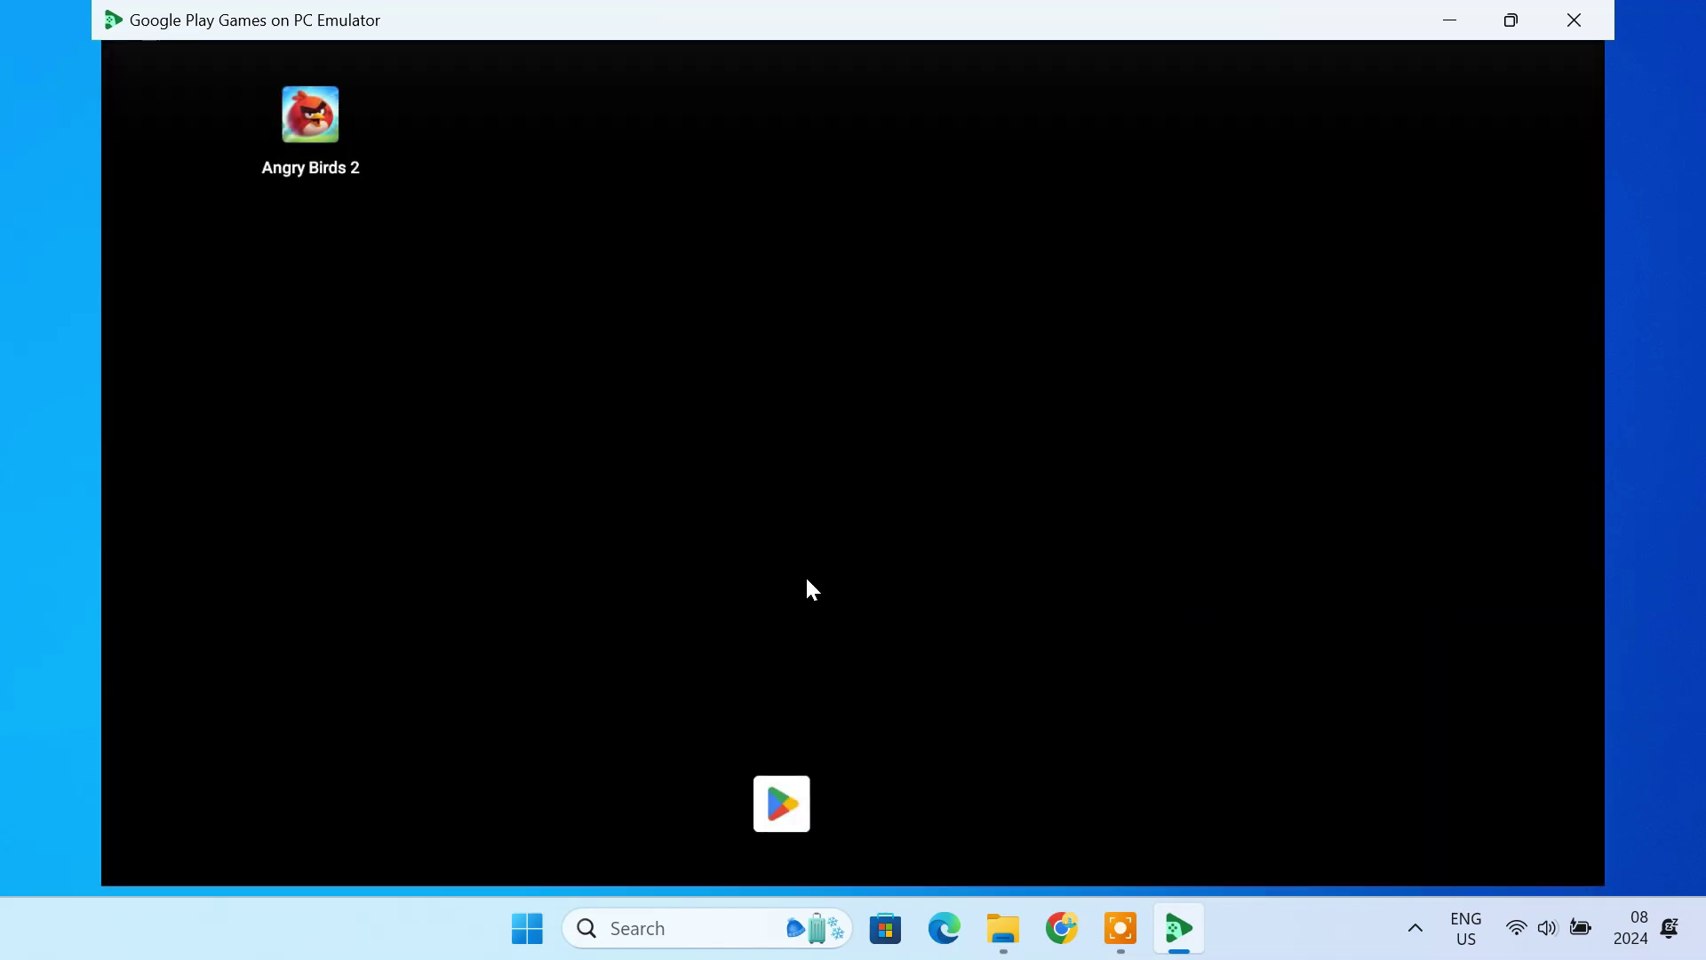
{"action": "left_click_drag", "start_coordinate": [807, 580], "coordinate": [820, 473]}
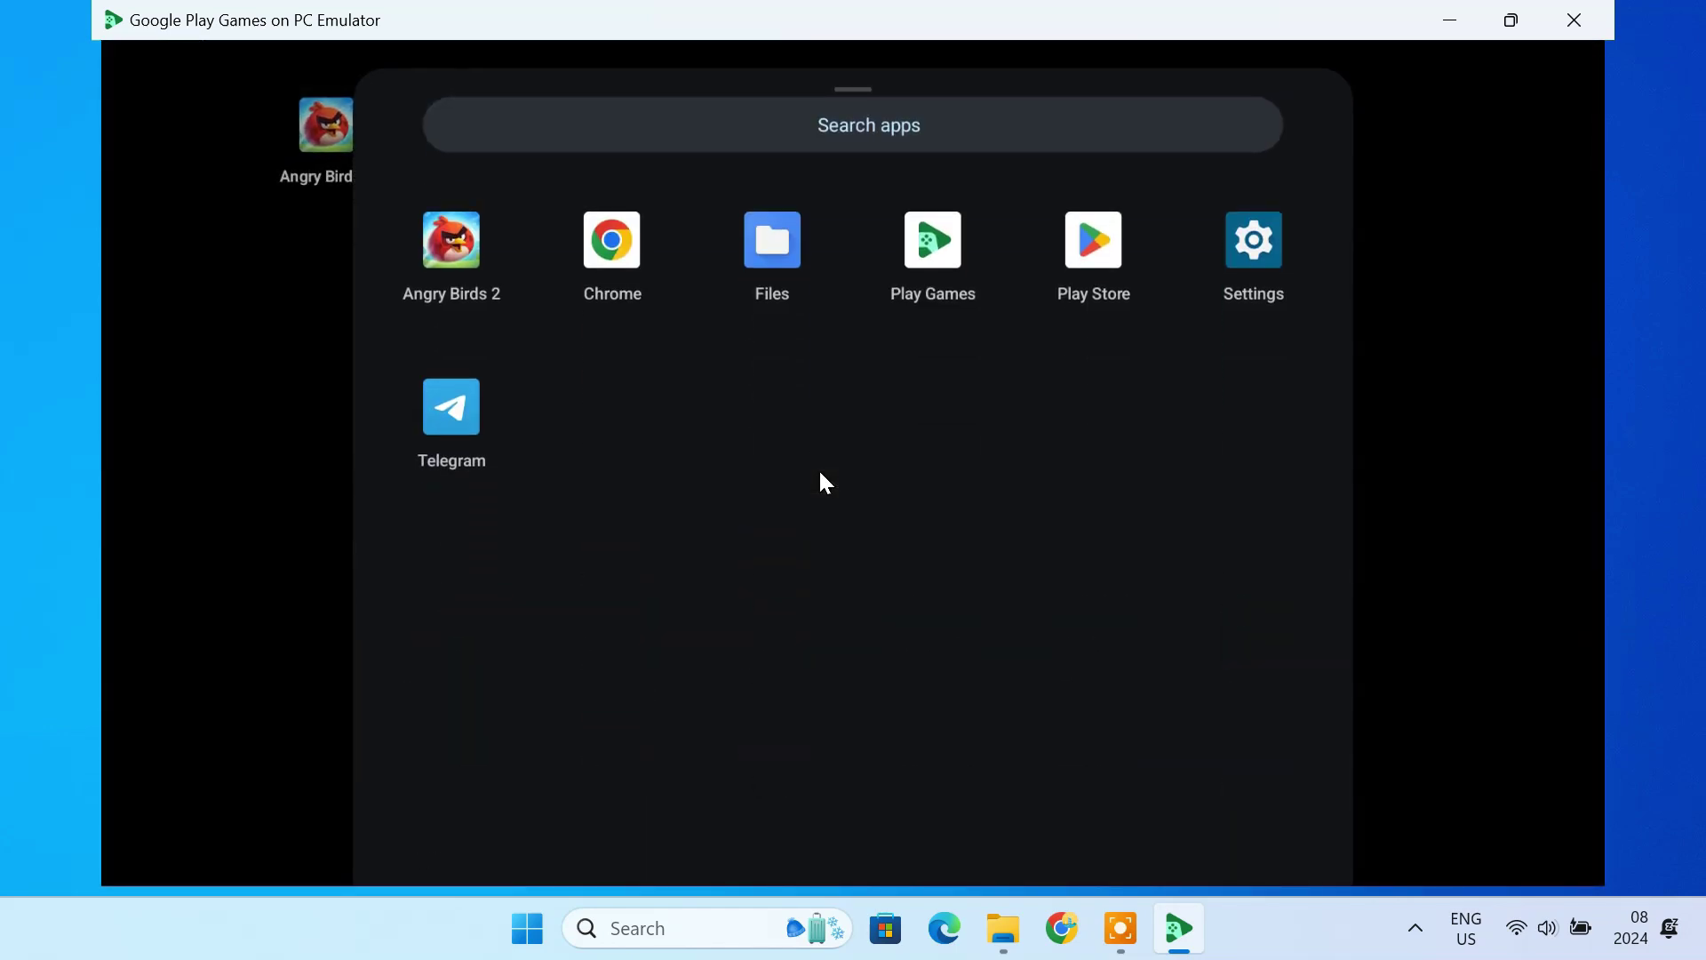